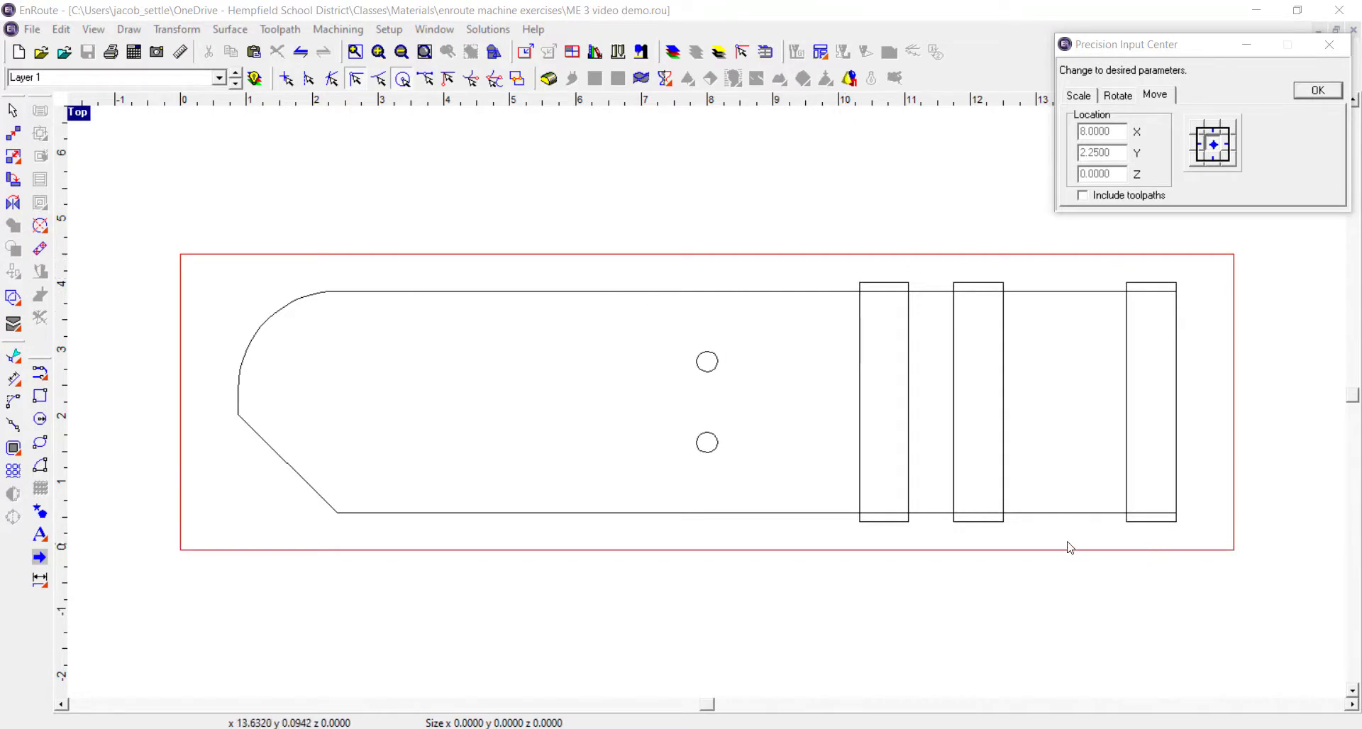
Select the three narrow vertical rectangles together and start a Hatch Fill toolpath on them
left_click(864, 339)
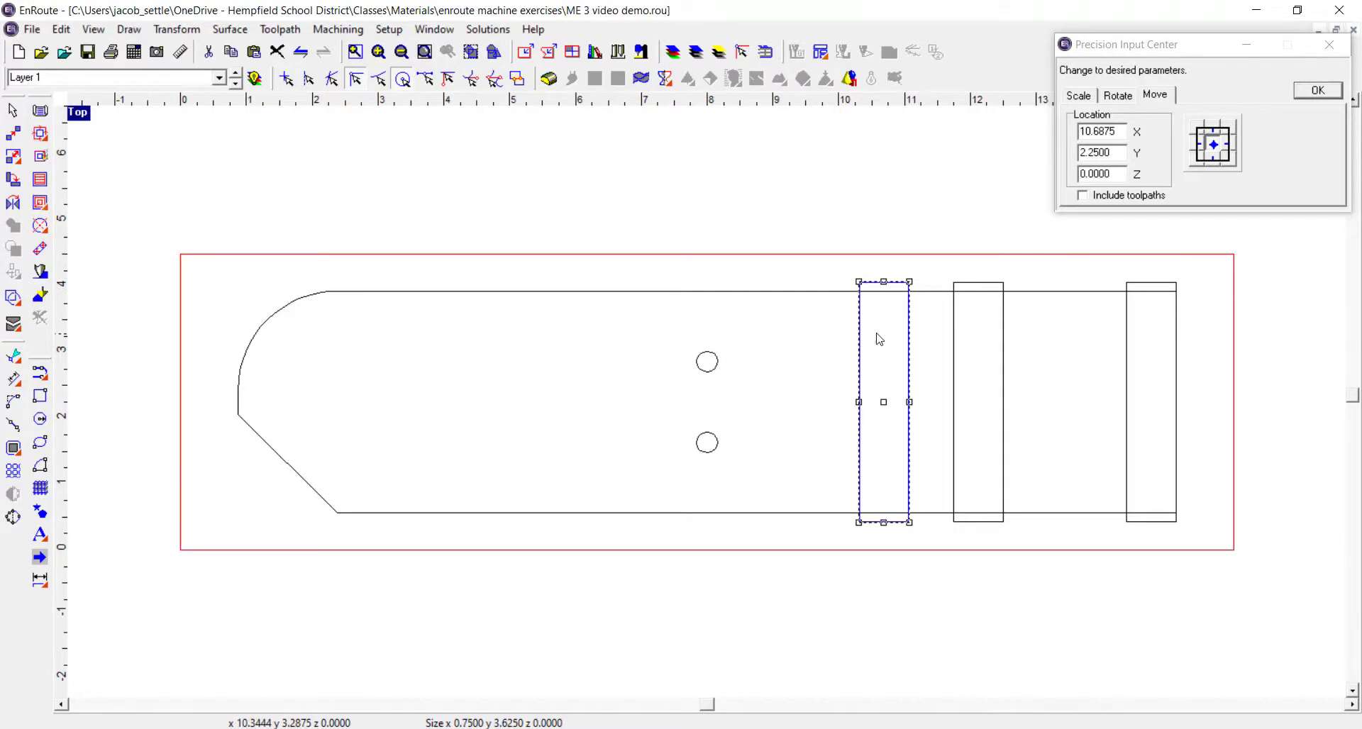
left_click(959, 338)
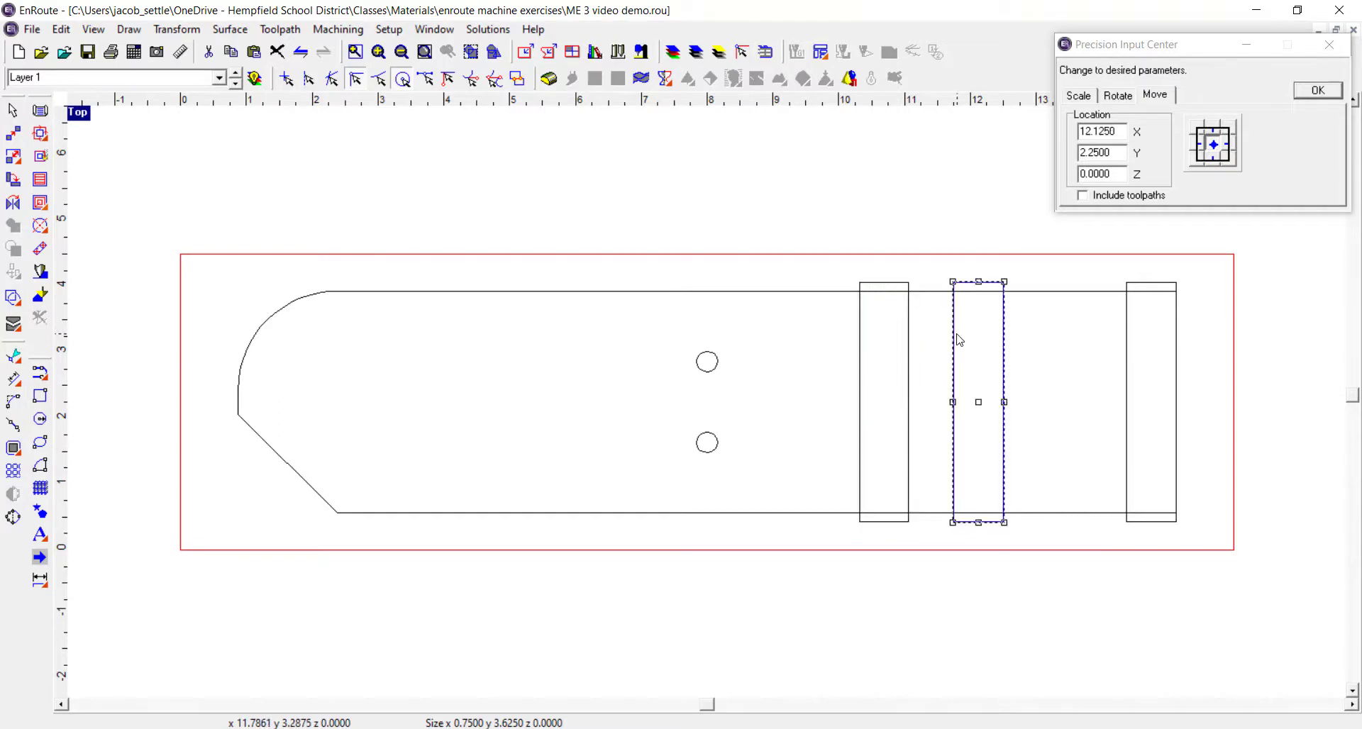
left_click(911, 360)
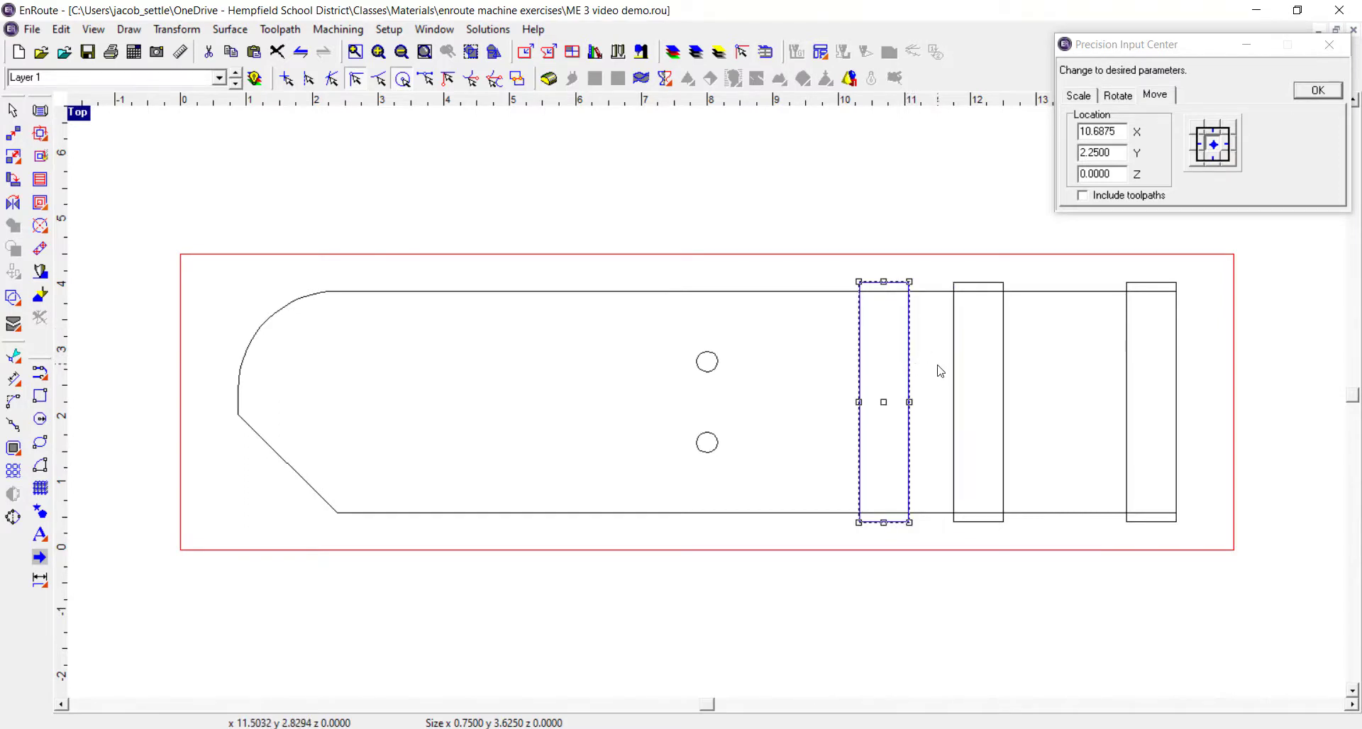
left_click(956, 362, "shift")
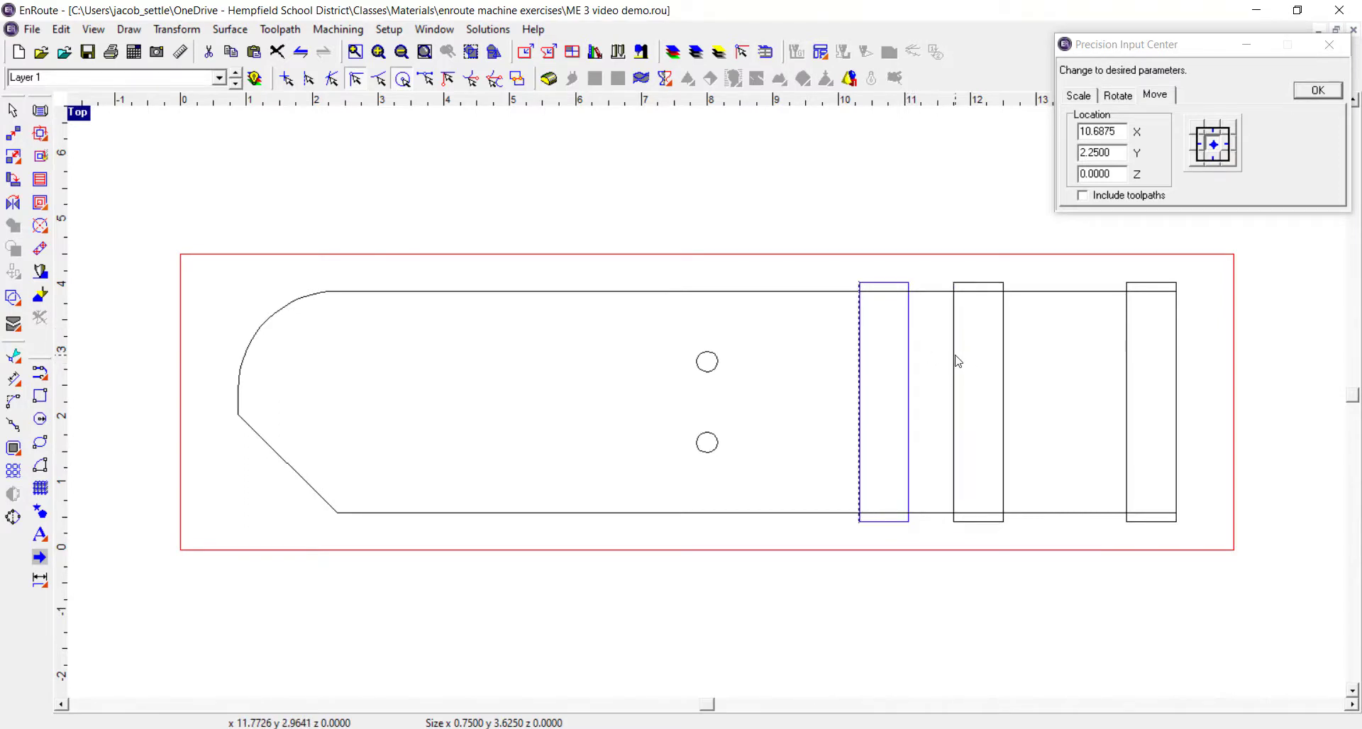
left_click(1129, 351, "shift")
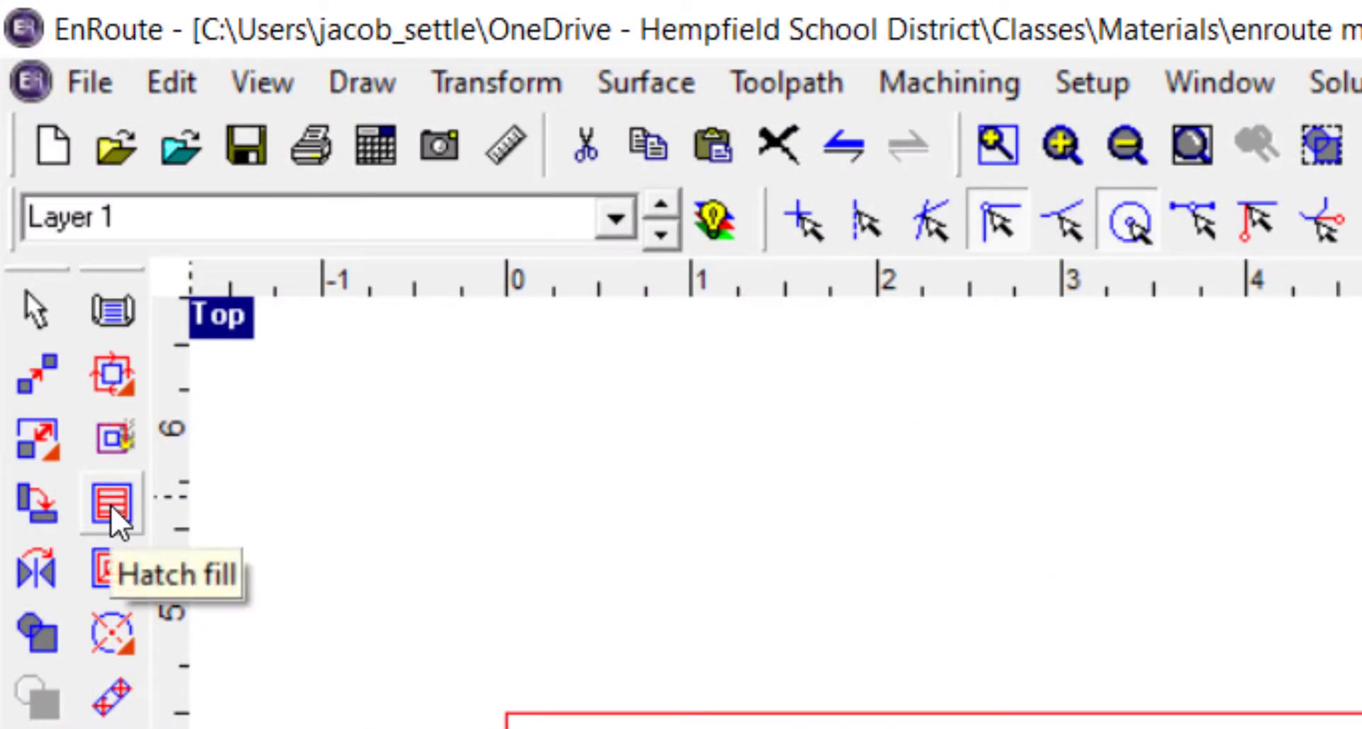
left_click(111, 507)
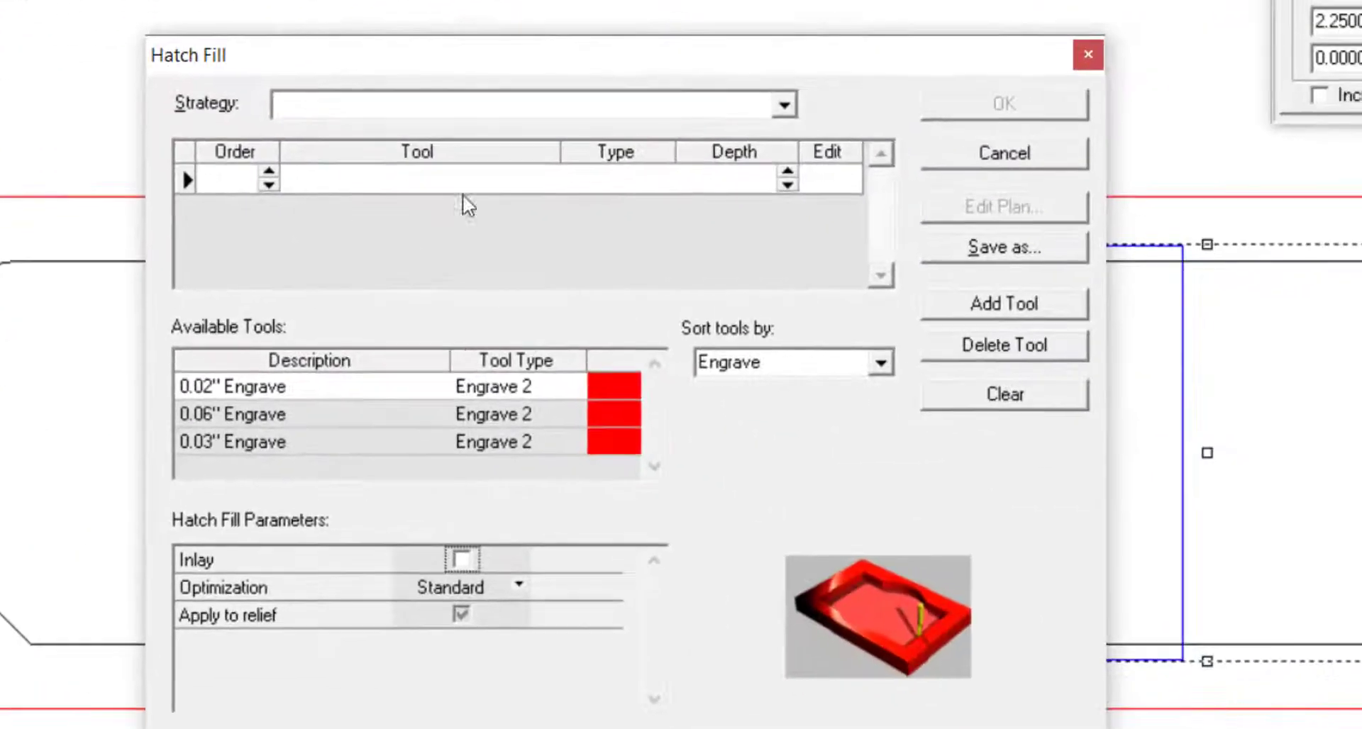
Filter the available tools and add the 1/4" End Mill to the hatch fill
left_click(816, 362)
left_click(881, 364)
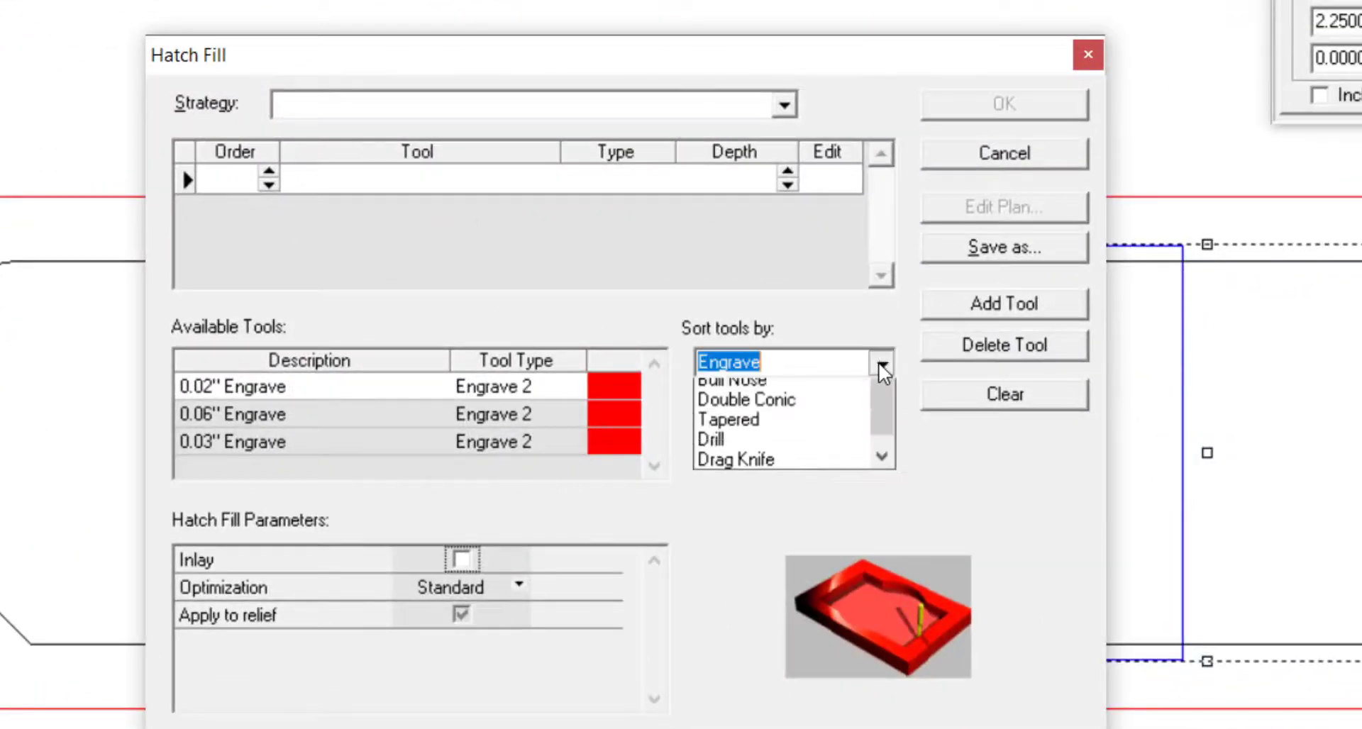
scroll(807, 435, "up", 3)
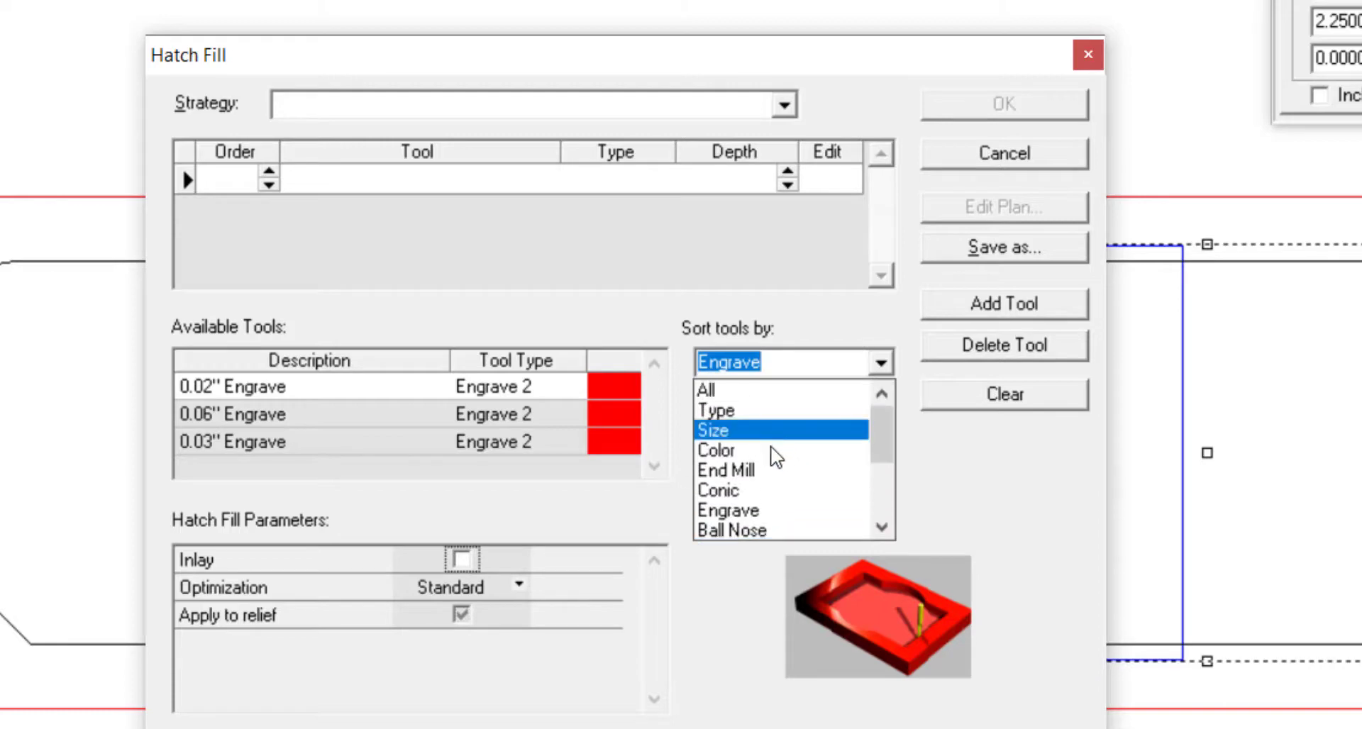
left_click(759, 474)
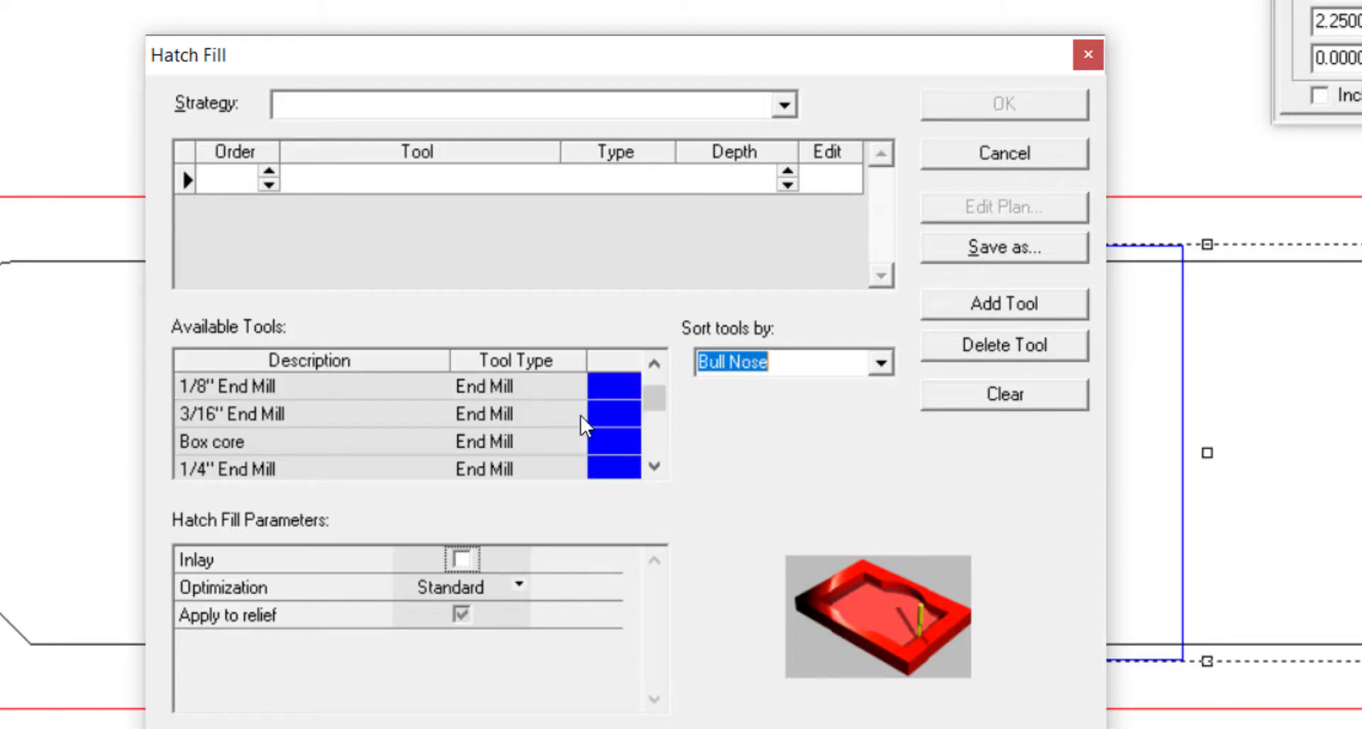
double_click(382, 470)
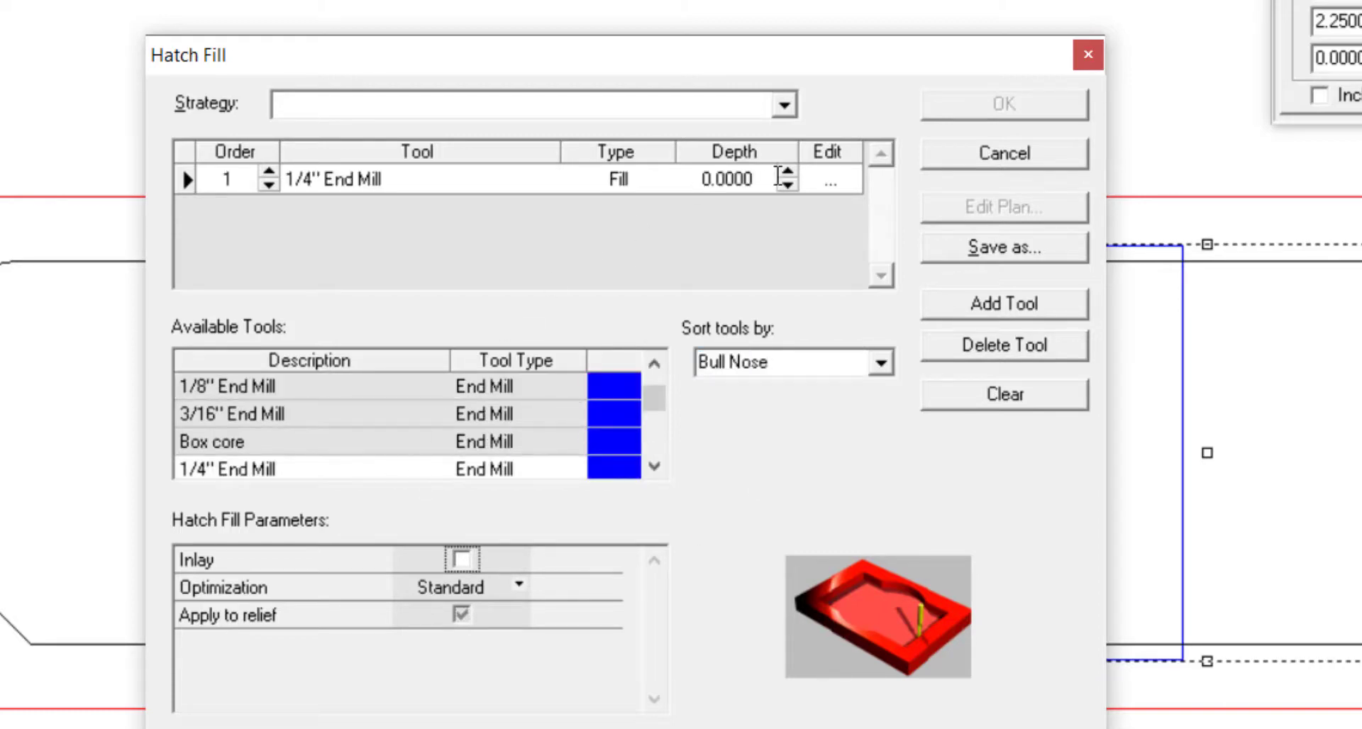
Set the hatch fill depth of the 1/4" End Mill to .25 in
left_click_drag(774, 178, 734, 176)
left_click(689, 179)
type(".25")
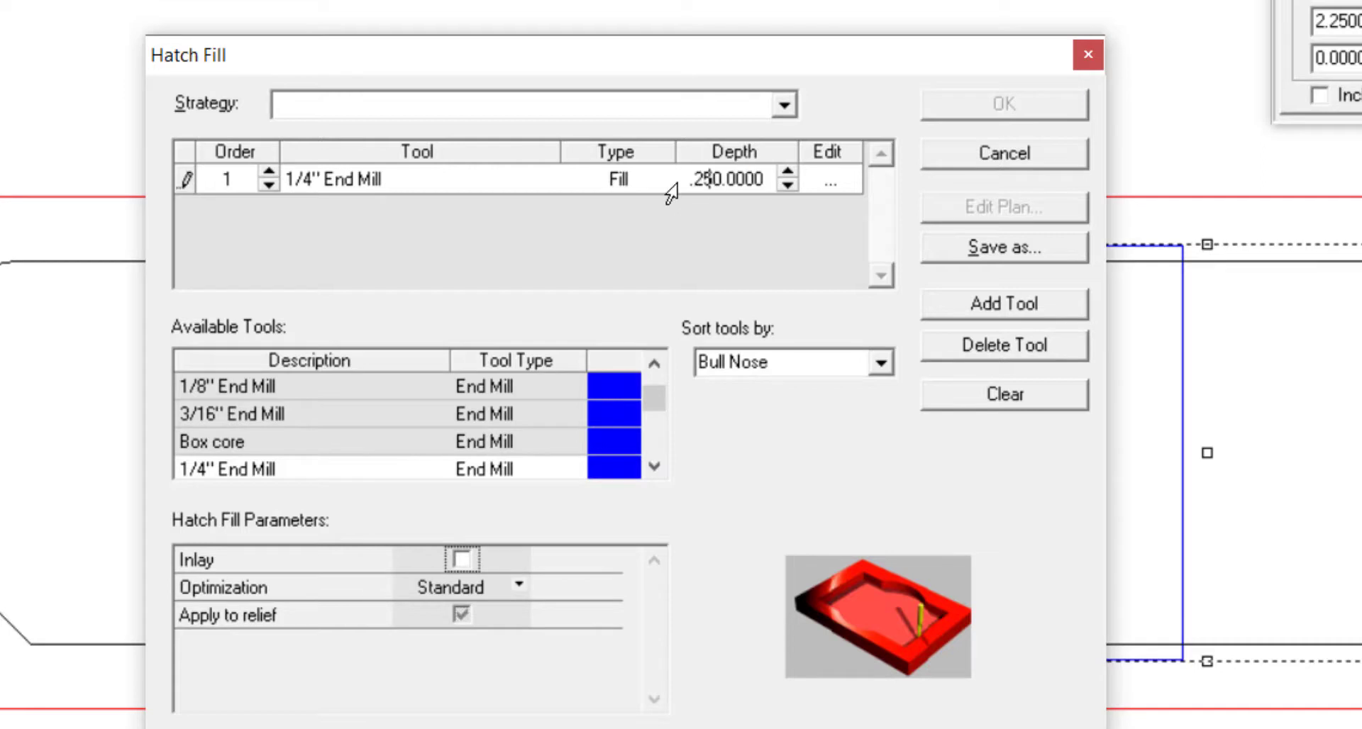
key("Delete")
key("Delete")
key("Delete")
key("Delete")
key("Delete")
key("Delete")
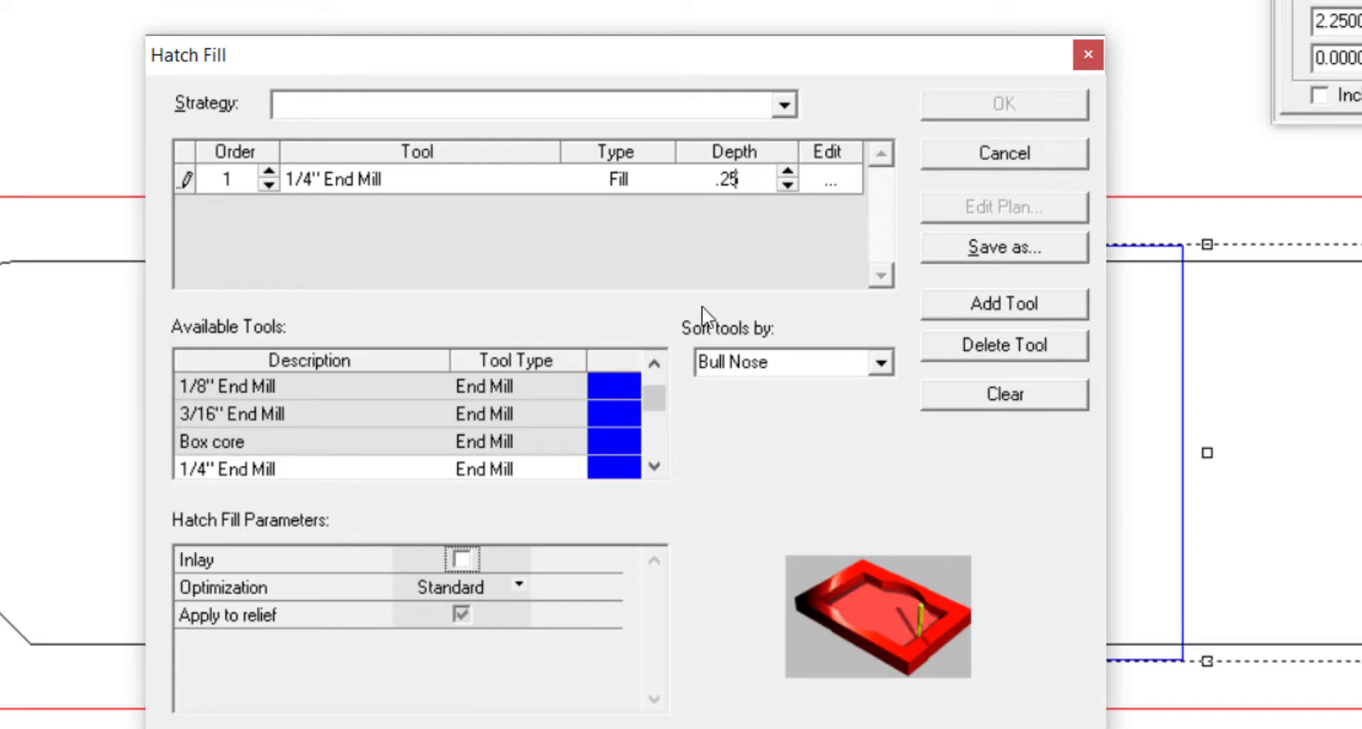
key("Return")
Open the end mill's cut definition, show its depth and fill settings, and set the hatch angle to 90
left_click(830, 182)
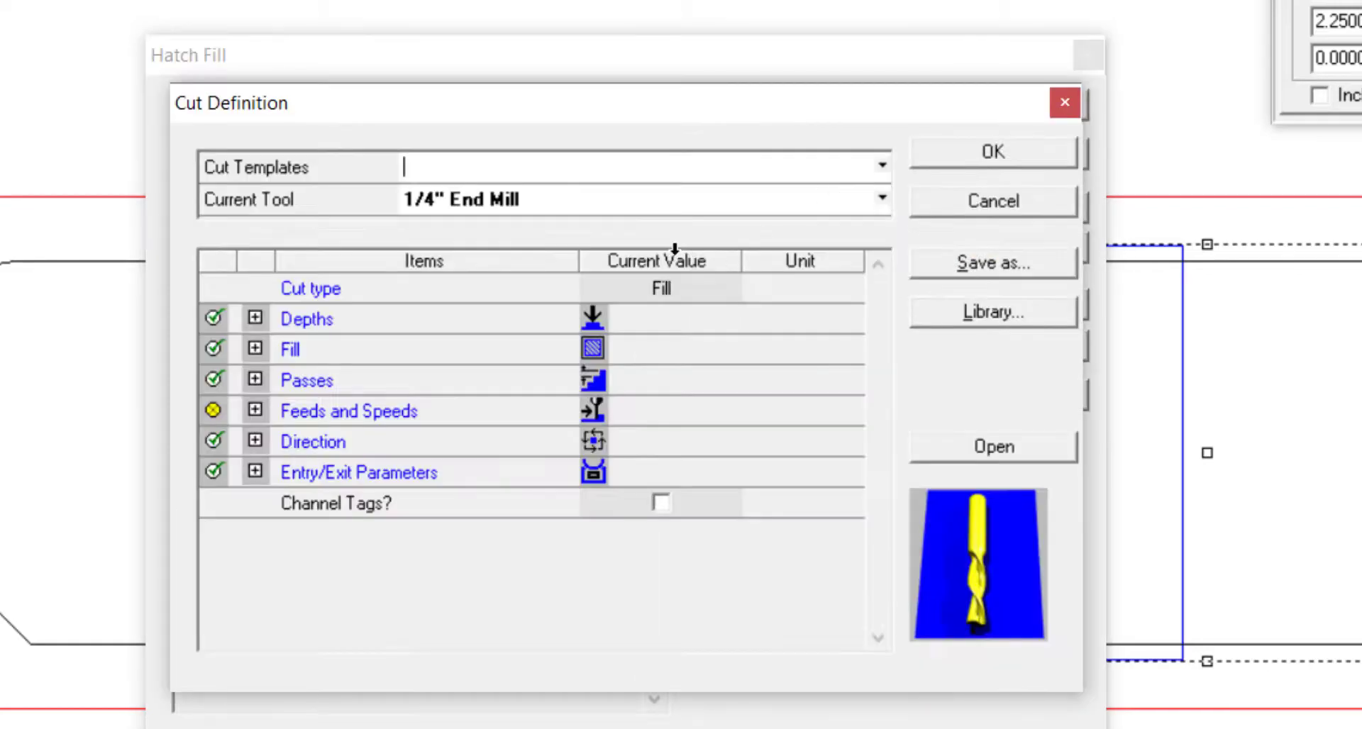
left_click(255, 317)
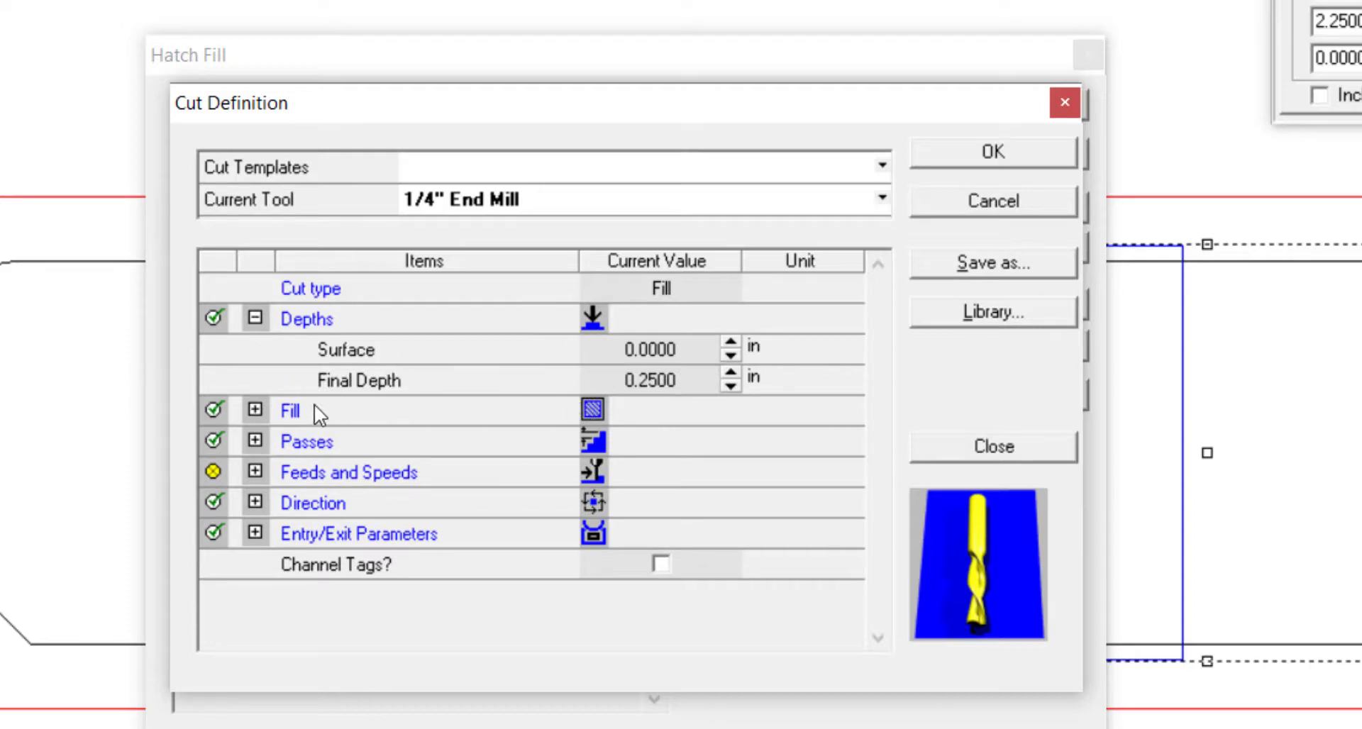
left_click(255, 410)
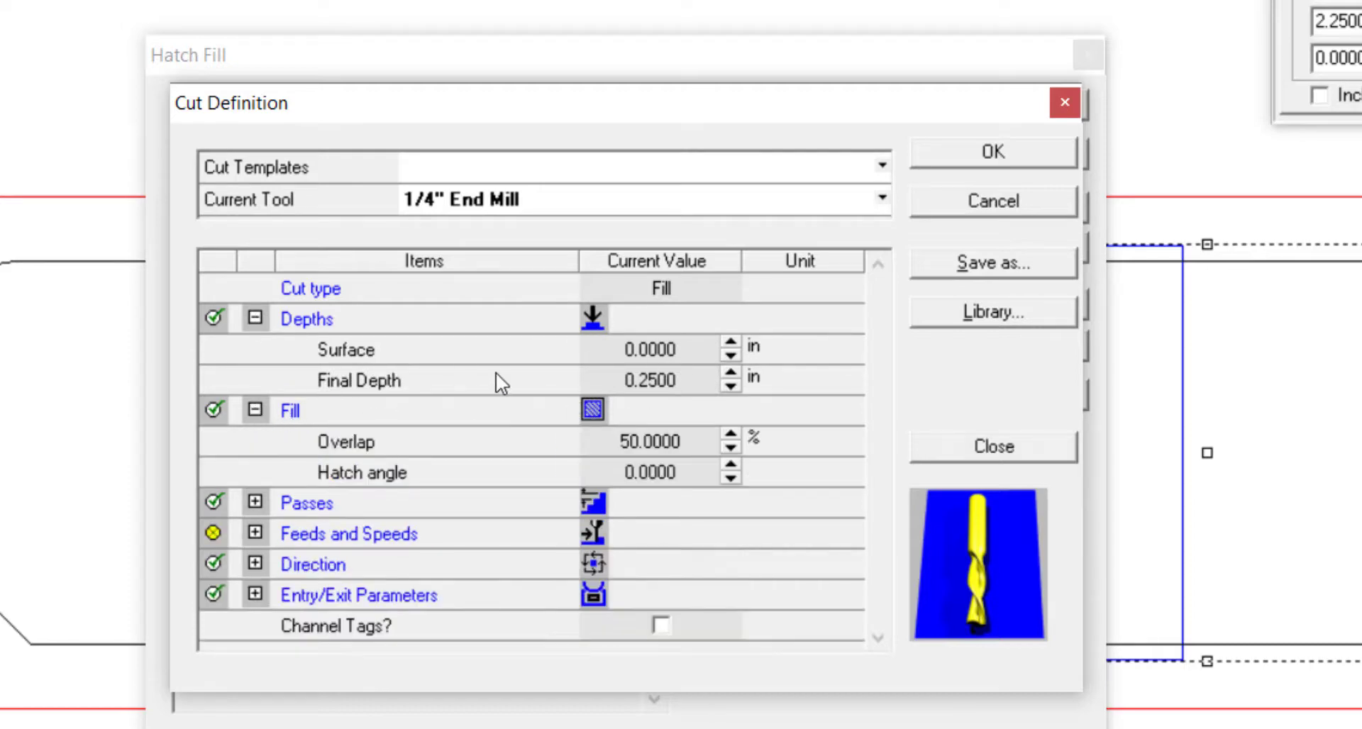
left_click(687, 471)
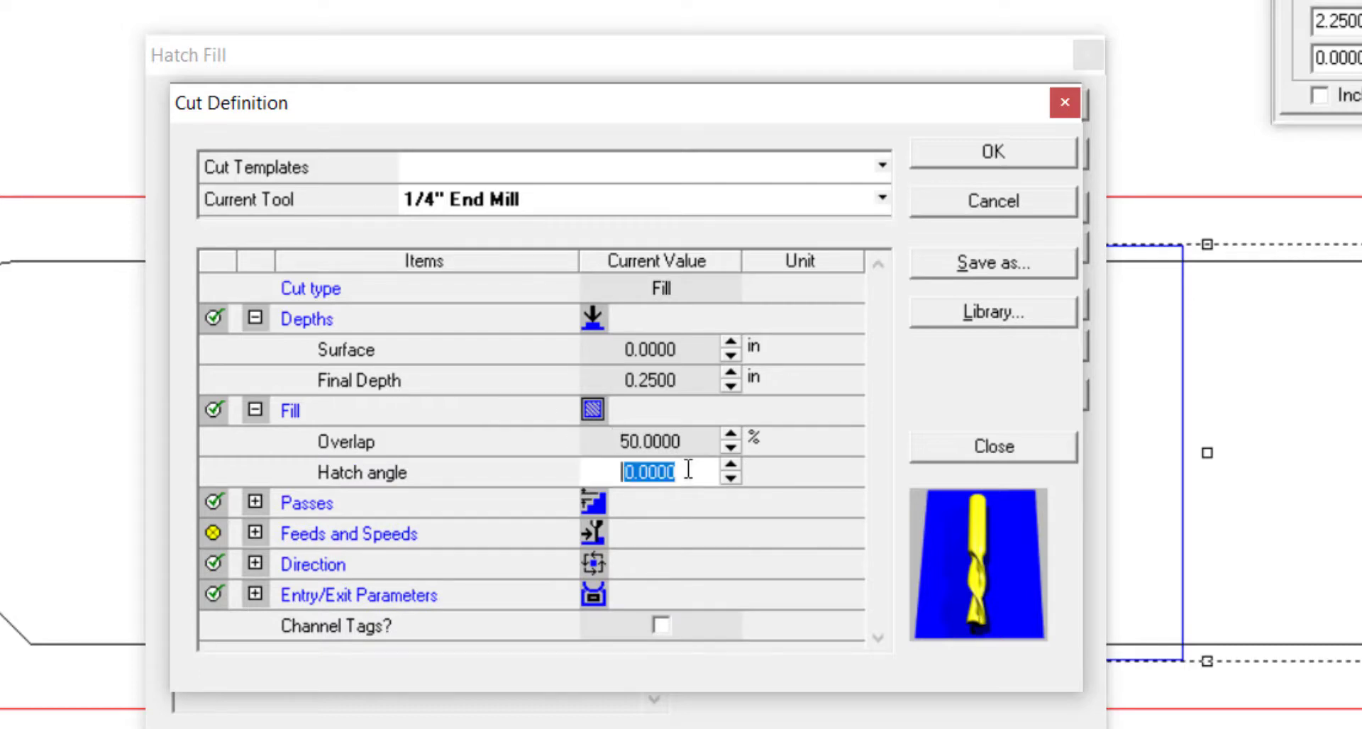
type("90")
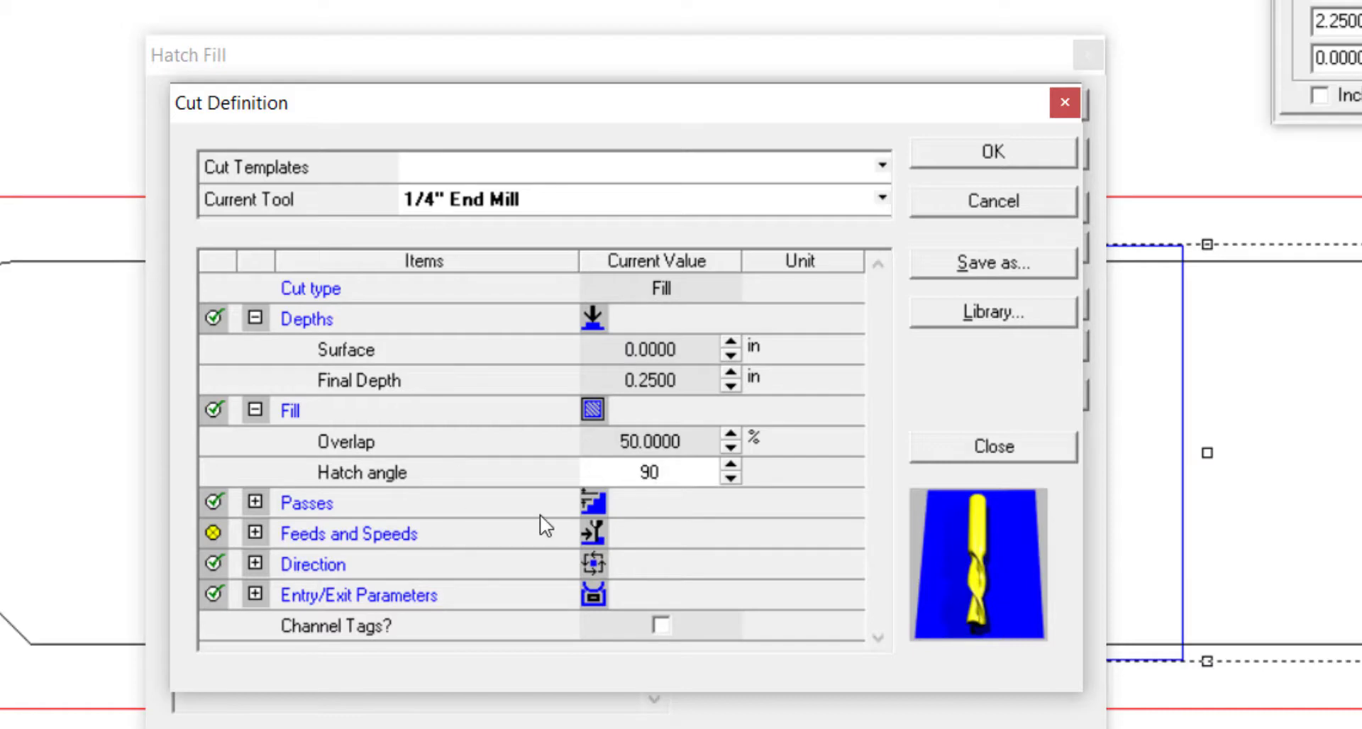
Set the number of passes in the cut definition to 2
left_click(257, 500)
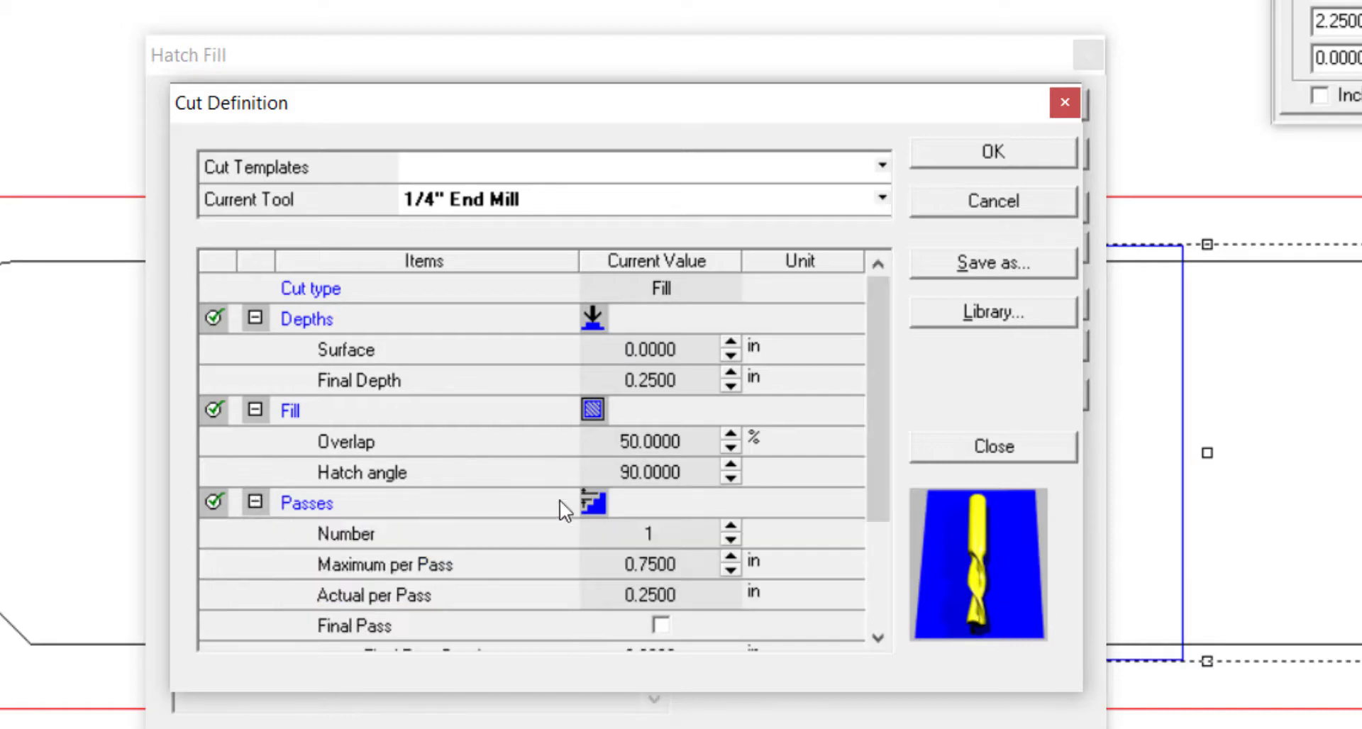
scroll(603, 509, "down", 1)
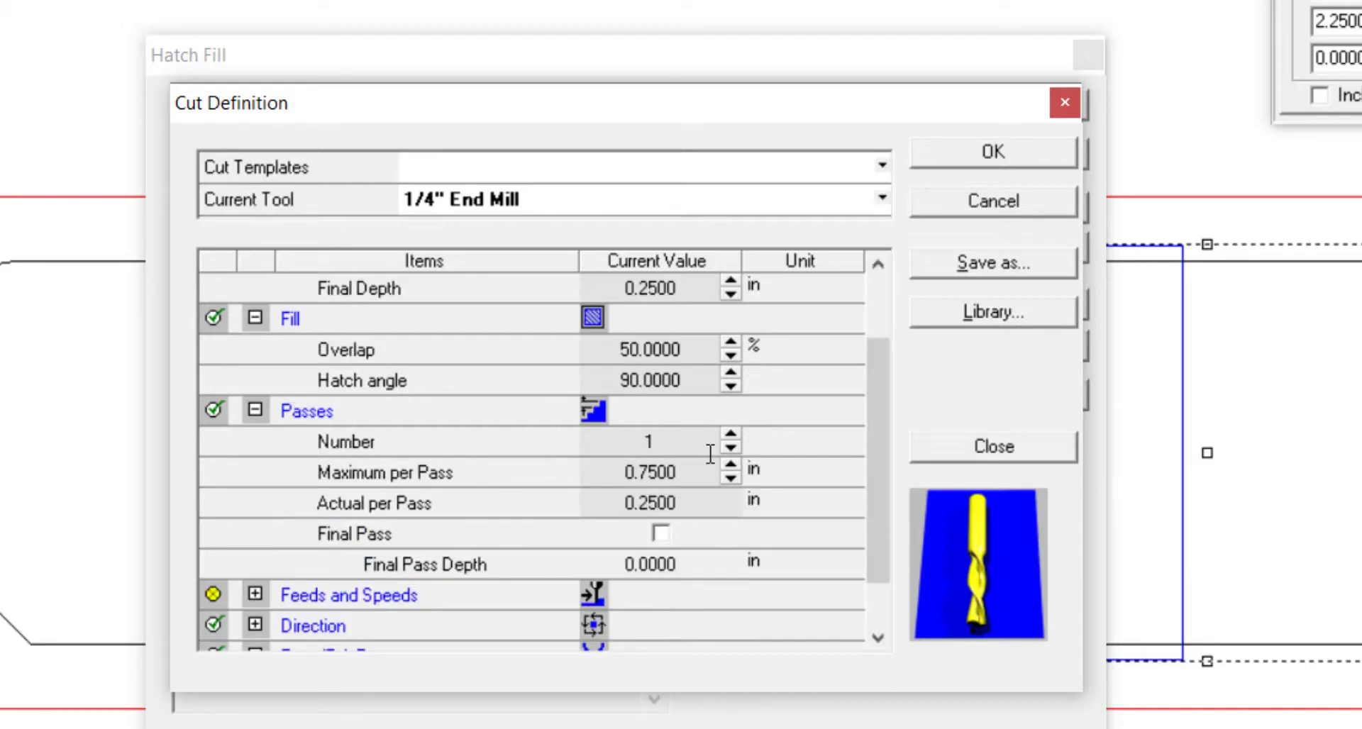
left_click(730, 434)
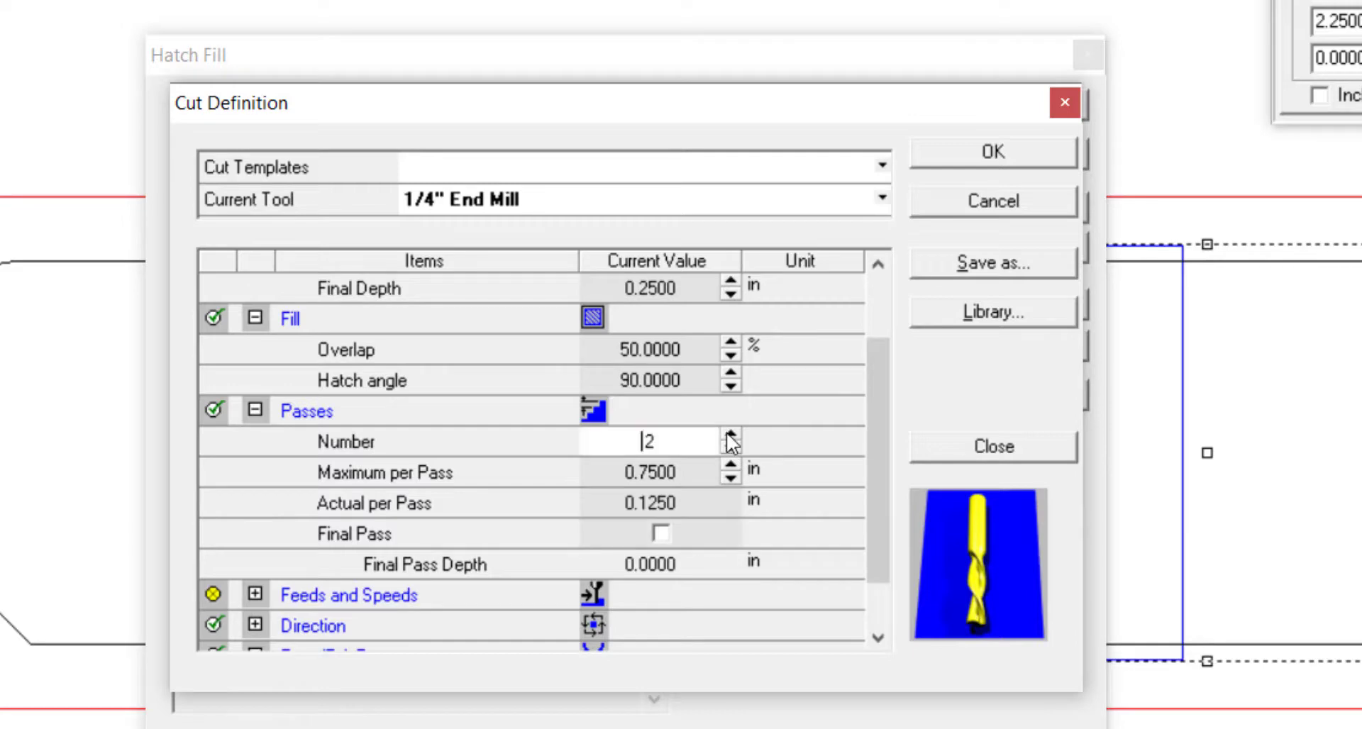
Show the feeds and speeds settings and set the feed rate to 100 in/min
scroll(365, 534, "down", 1)
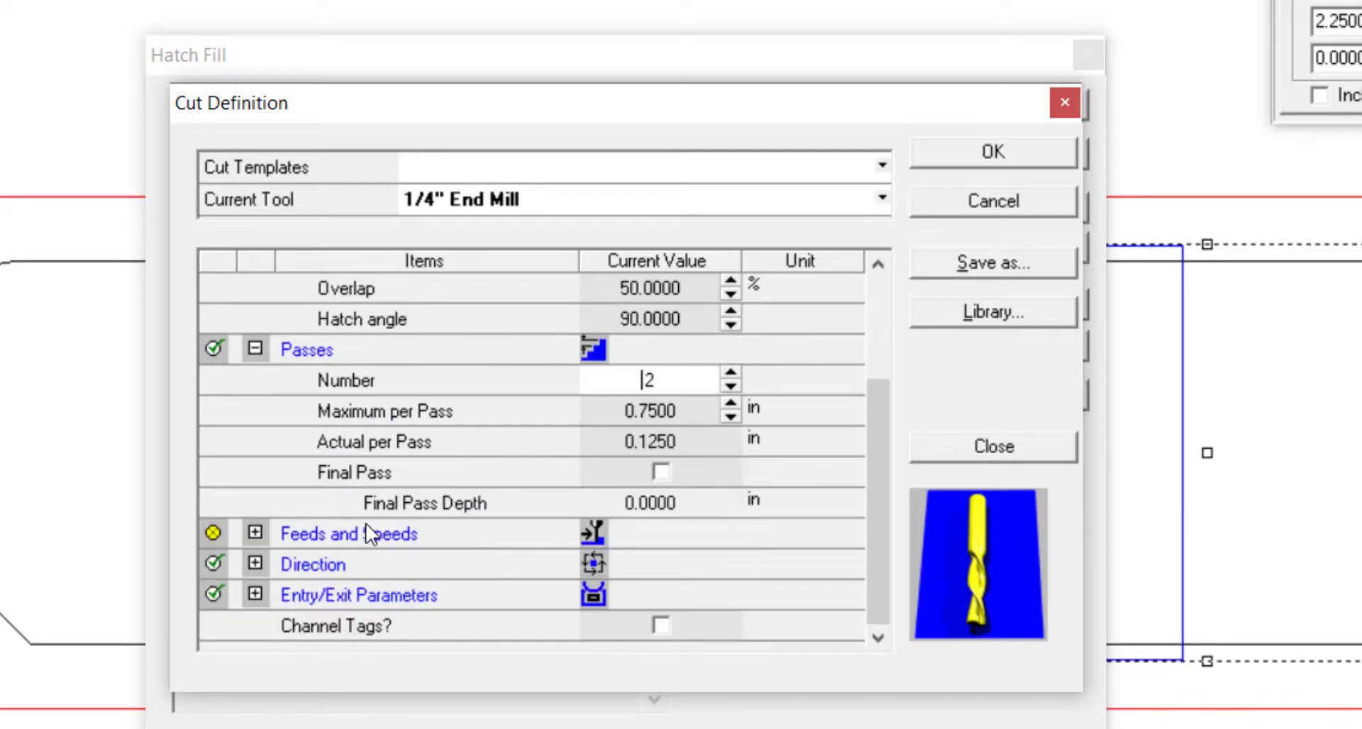
left_click(256, 534)
scroll(668, 517, "down", 1)
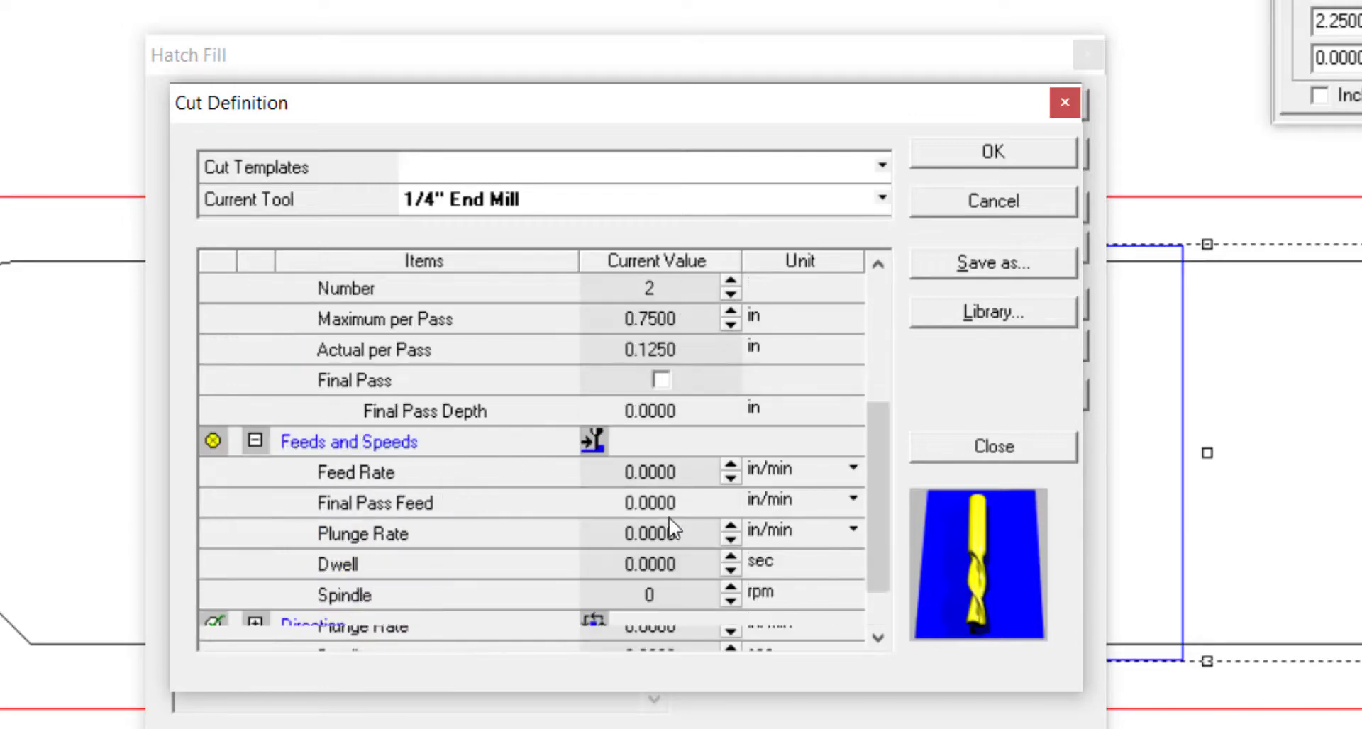
left_click(699, 464)
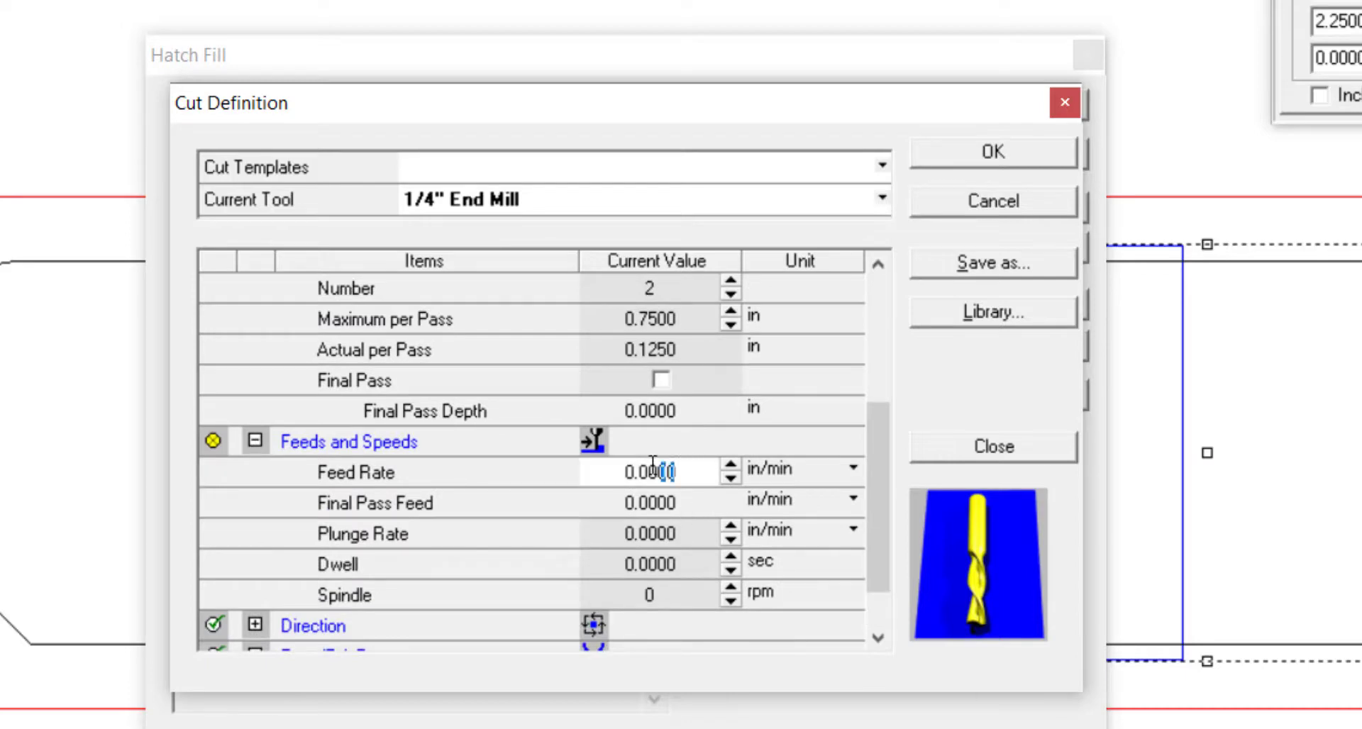
key("Home")
type("100")
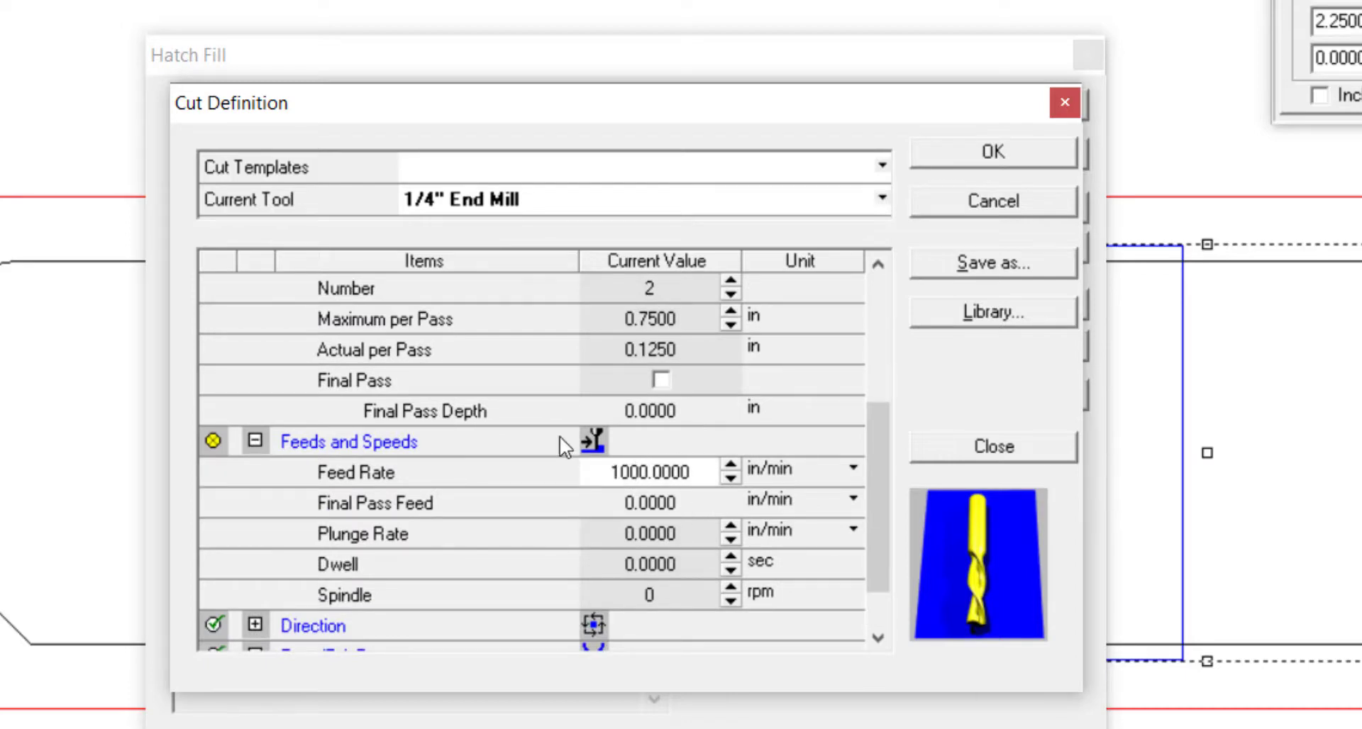
key("BackSpace")
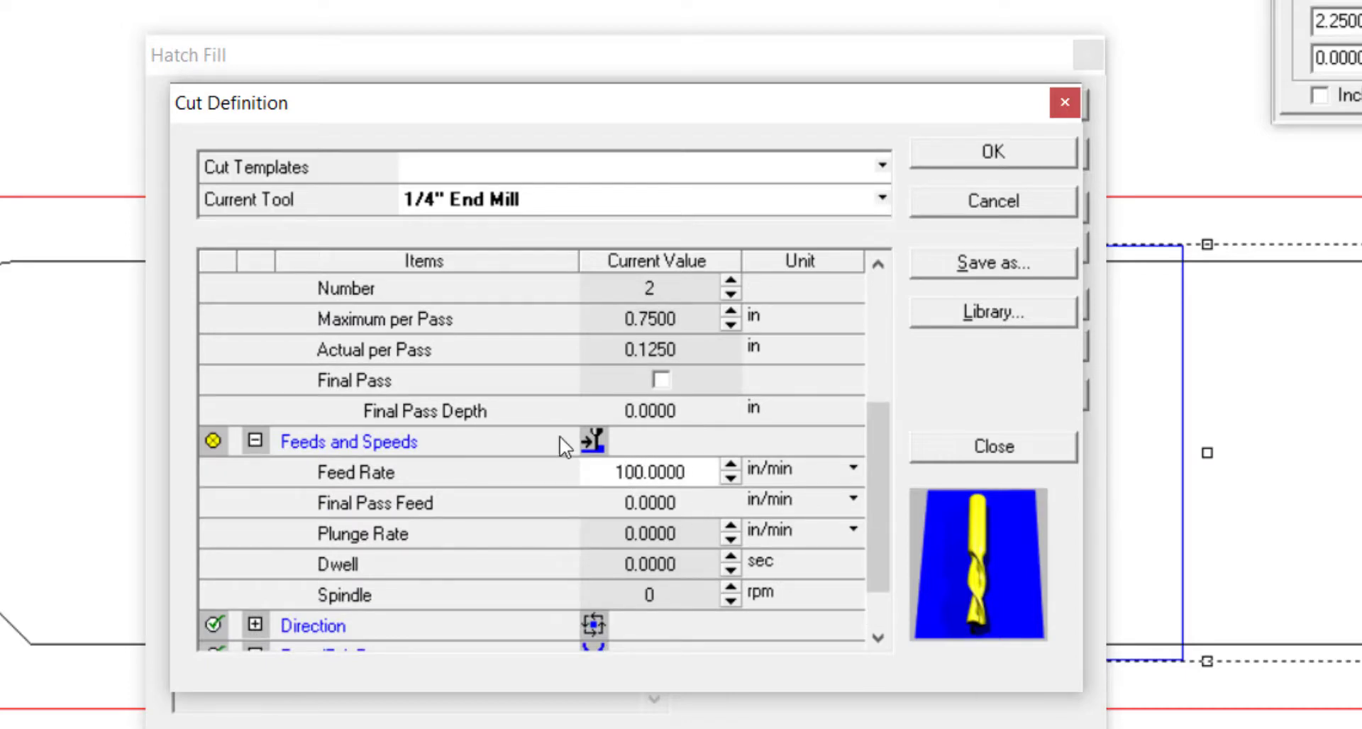
Set the plunge rate to 50 in/min and the spindle speed to 18000 rpm
left_click(683, 527)
type("50")
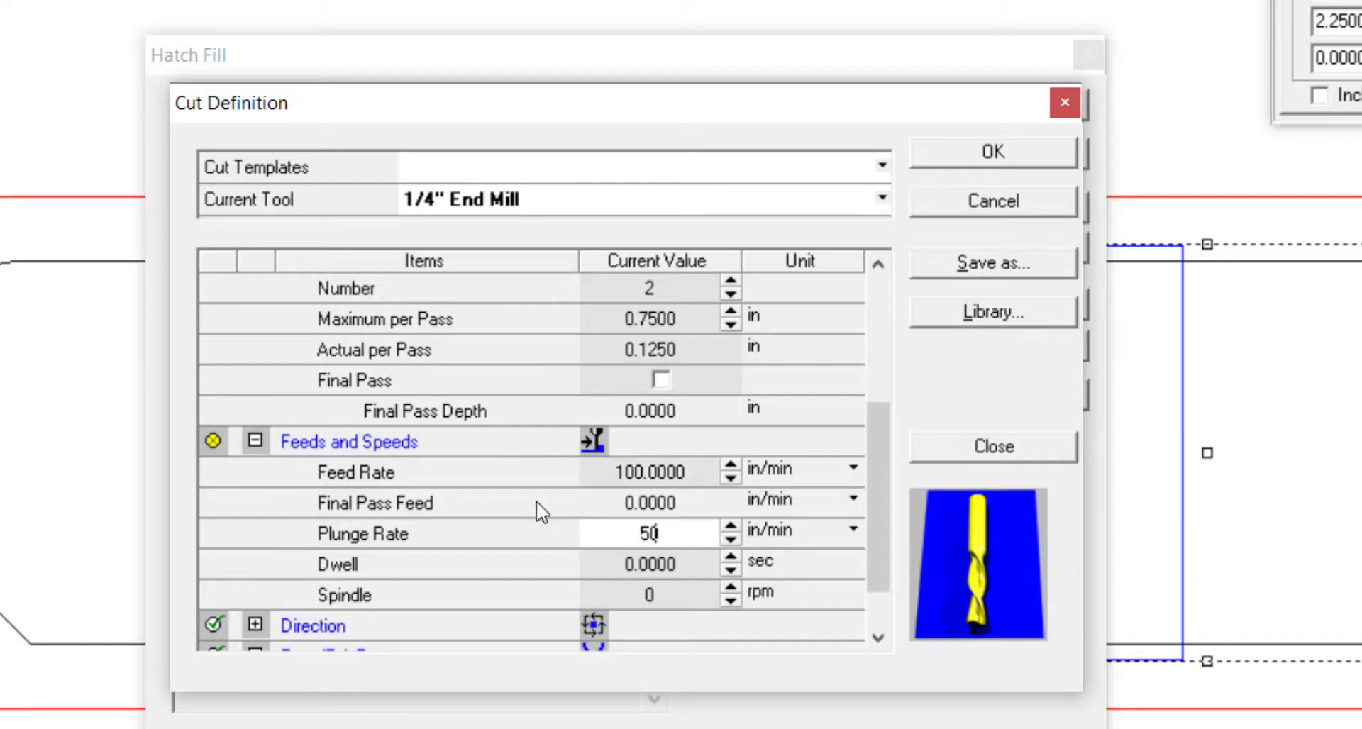
left_click(674, 587)
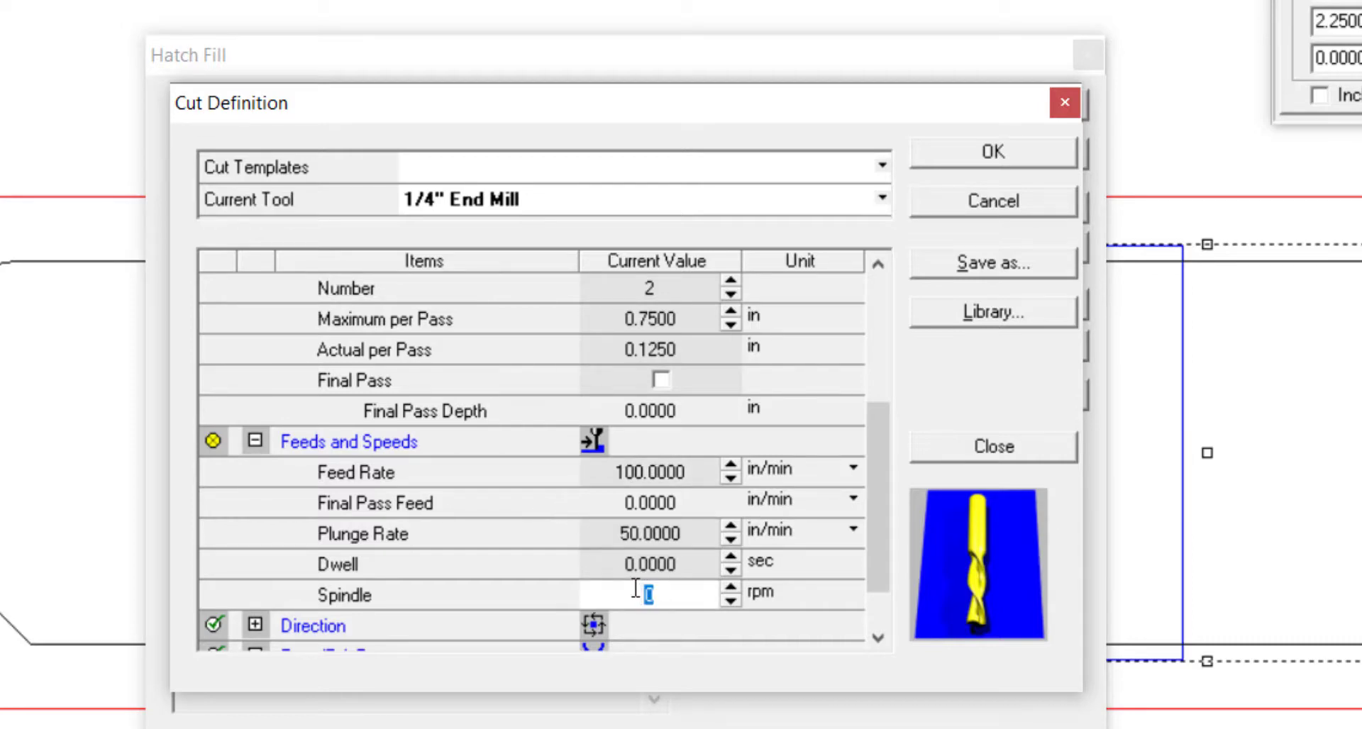
type("18000")
Accept the cut definition and generate the hatch fill toolpaths on the three rectangles
left_click_drag(873, 408, 862, 307)
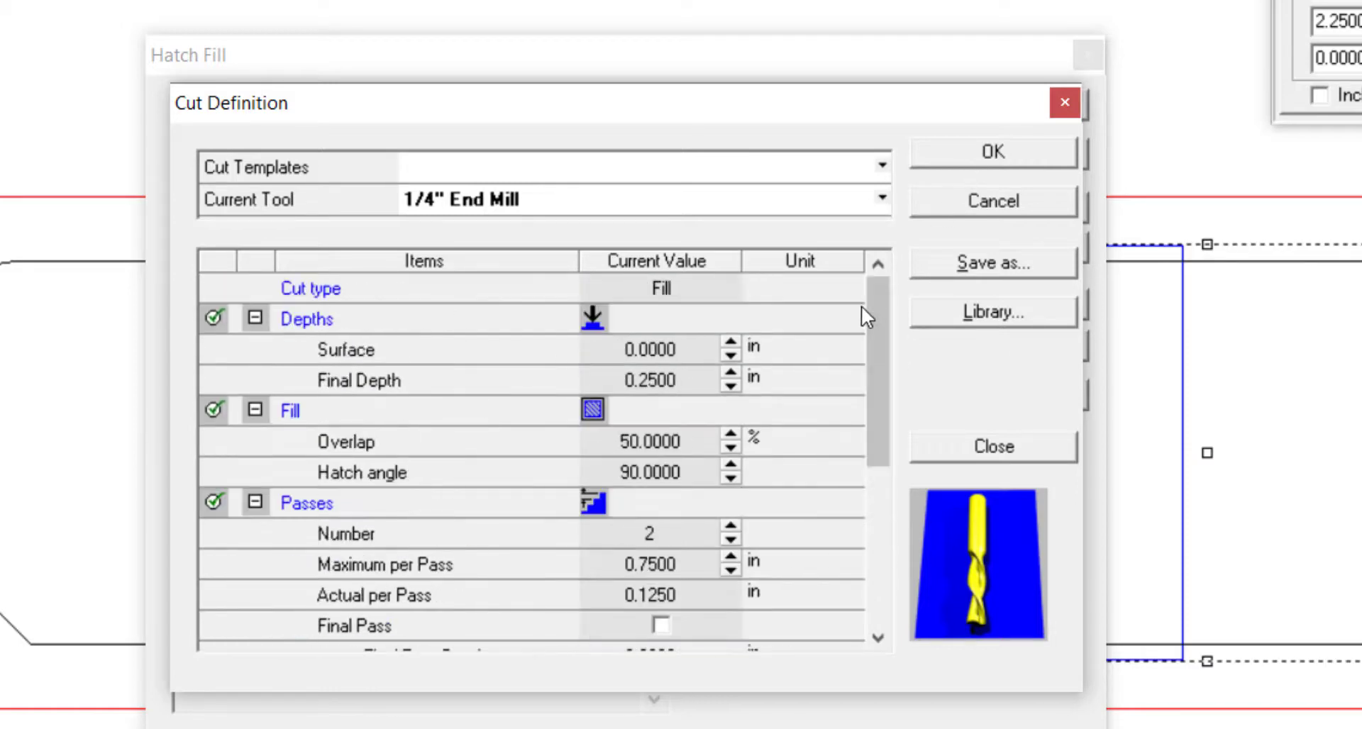
left_click(968, 156)
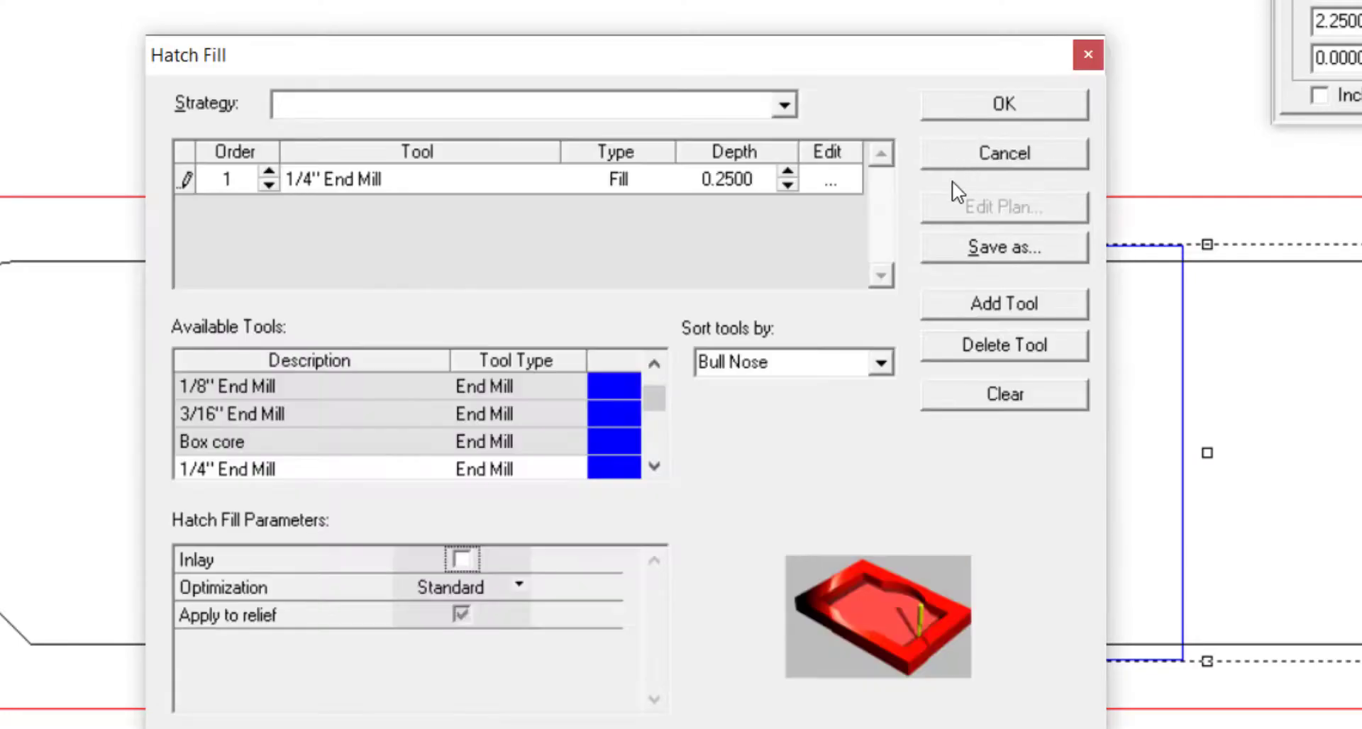
left_click(1007, 112)
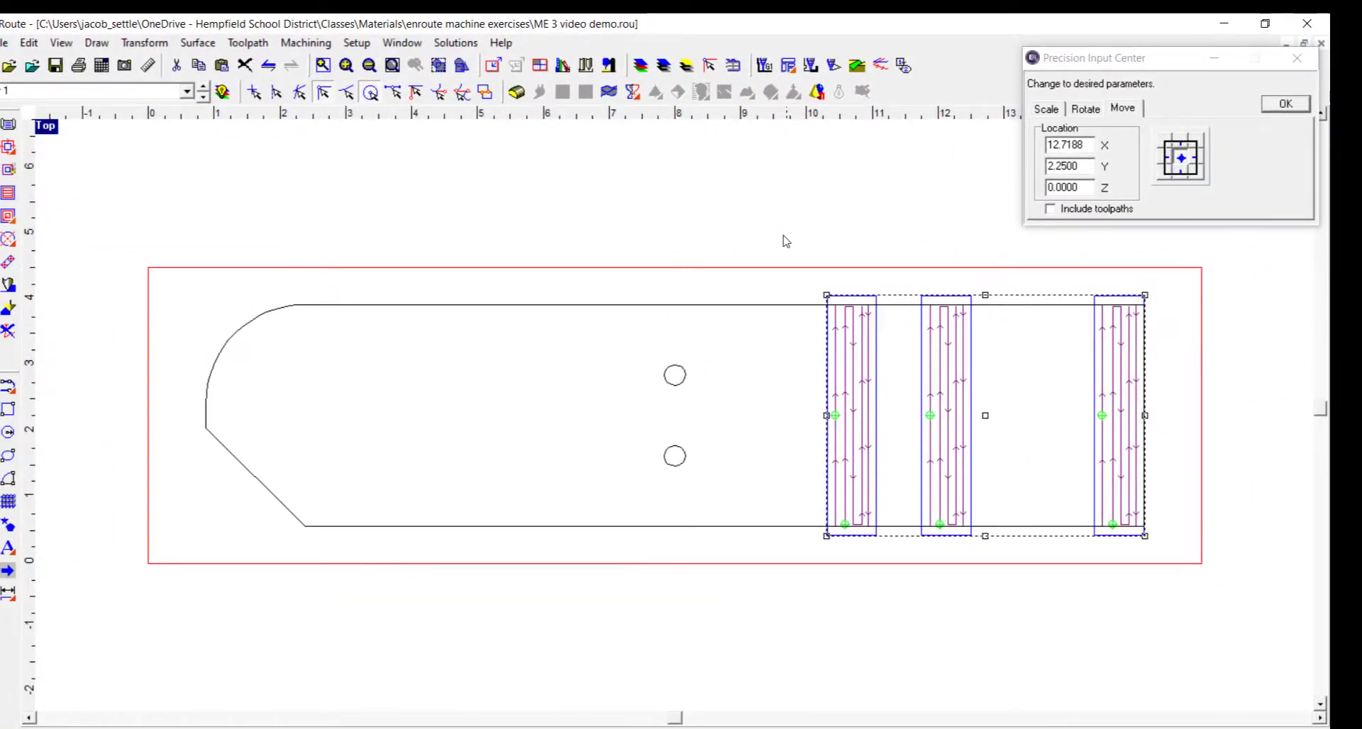
Select only the two small circles and start an Island Fill toolpath on them
left_click(768, 225)
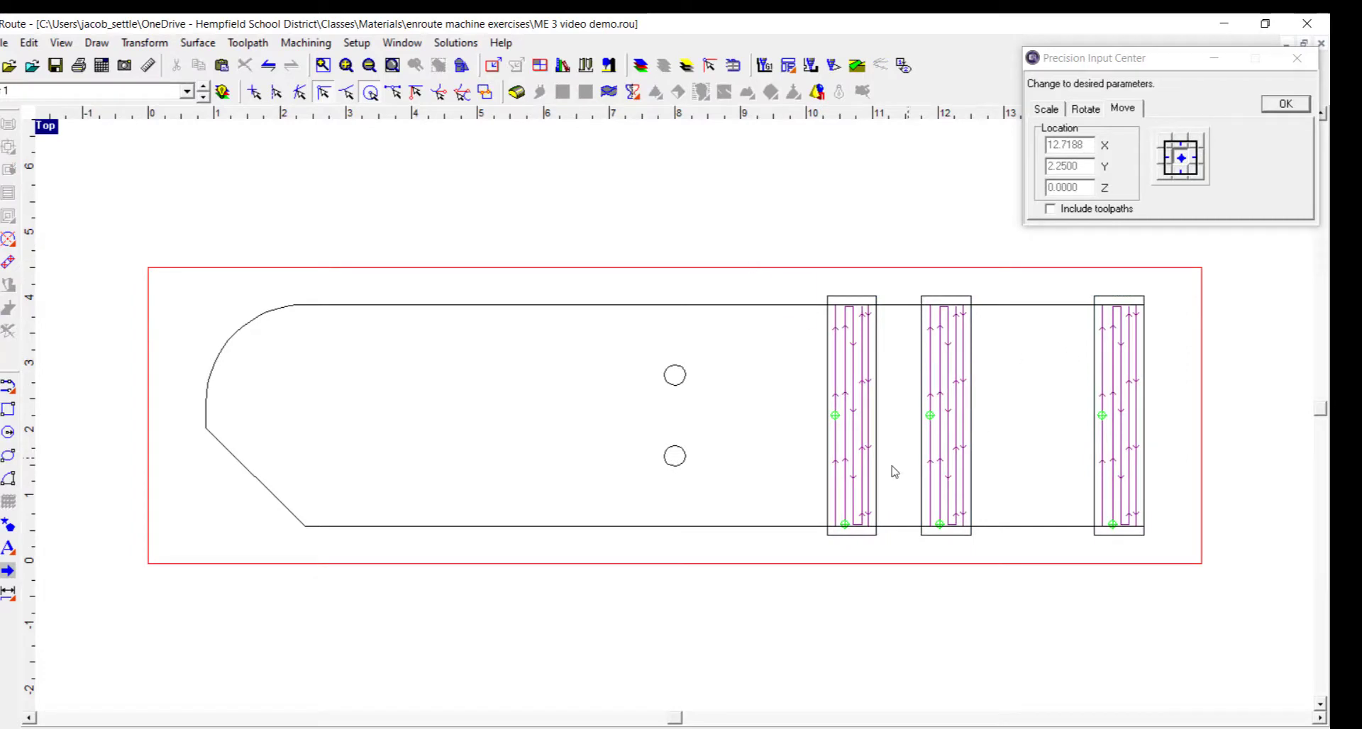
left_click_drag(642, 358, 715, 505)
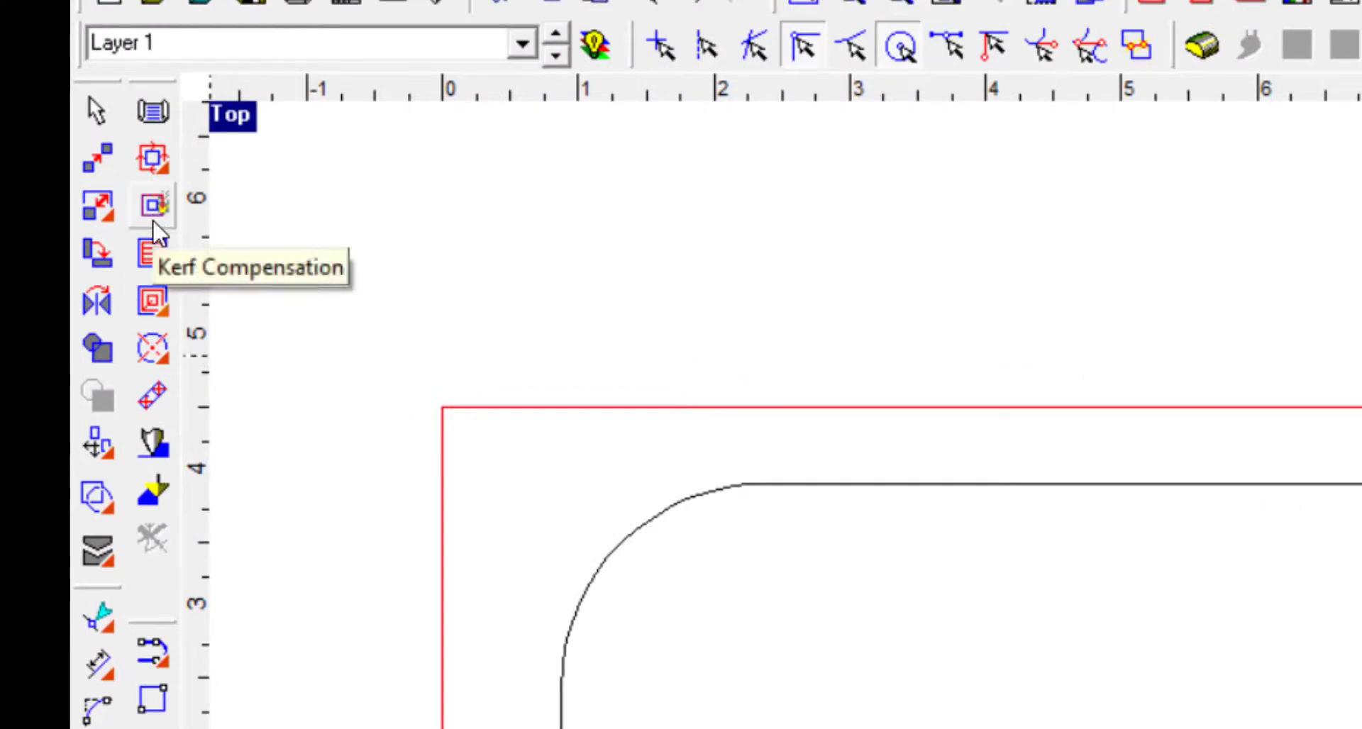
left_click(152, 306)
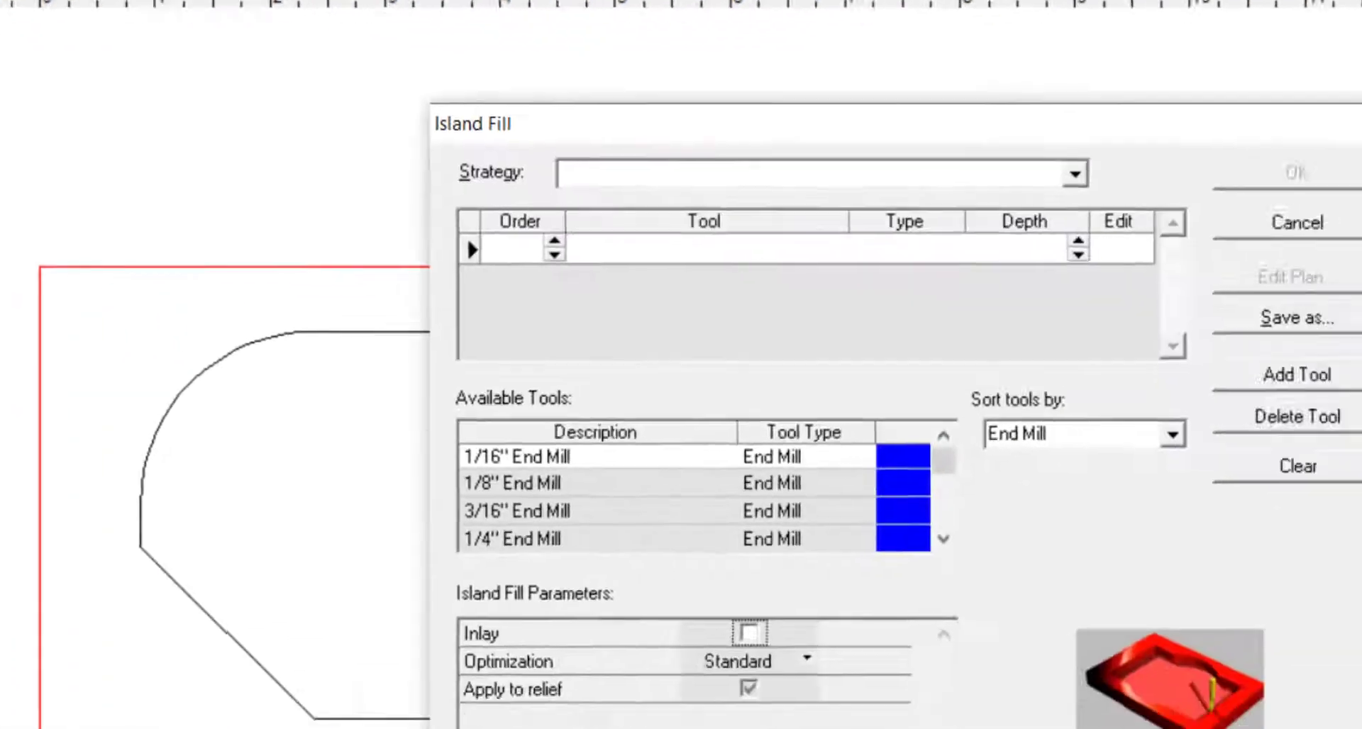
Add the 1/4" End Mill to the island fill and set its depth to .5 in
double_click(507, 542)
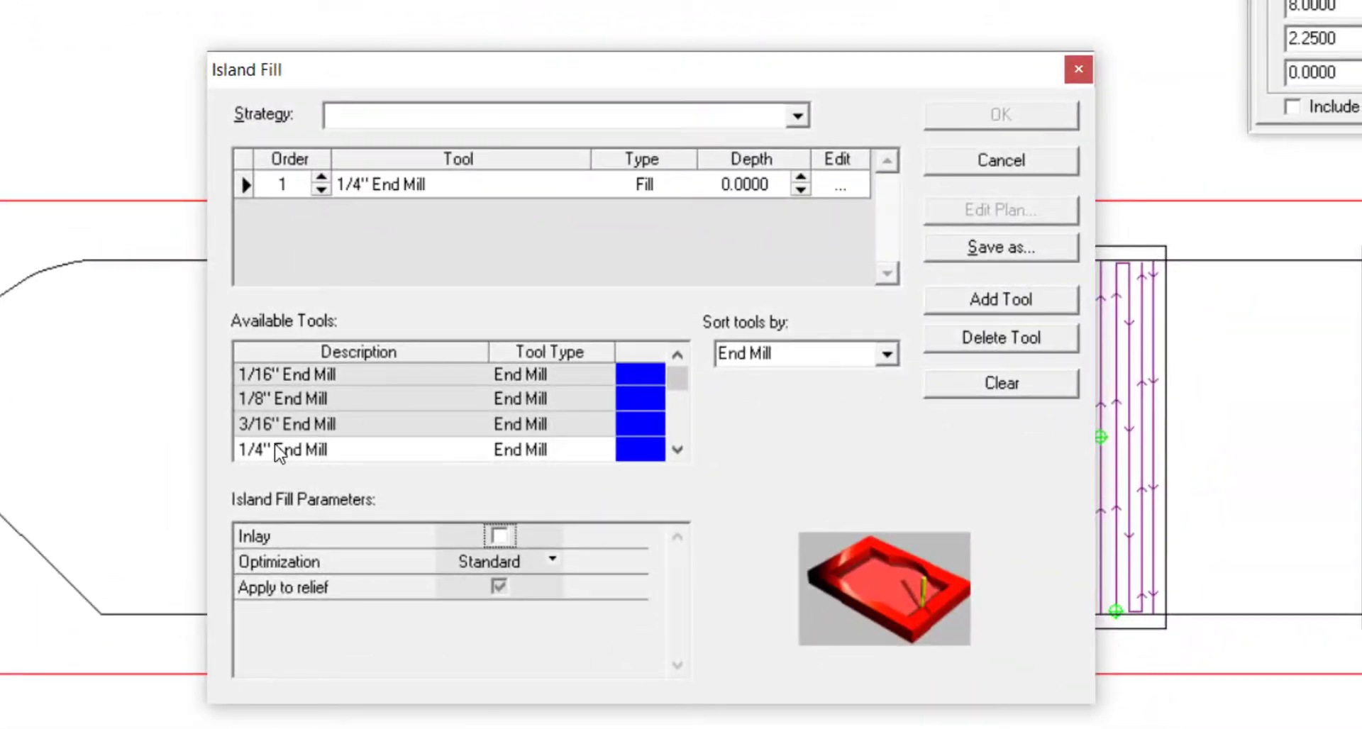
left_click_drag(772, 183, 700, 182)
type(".5")
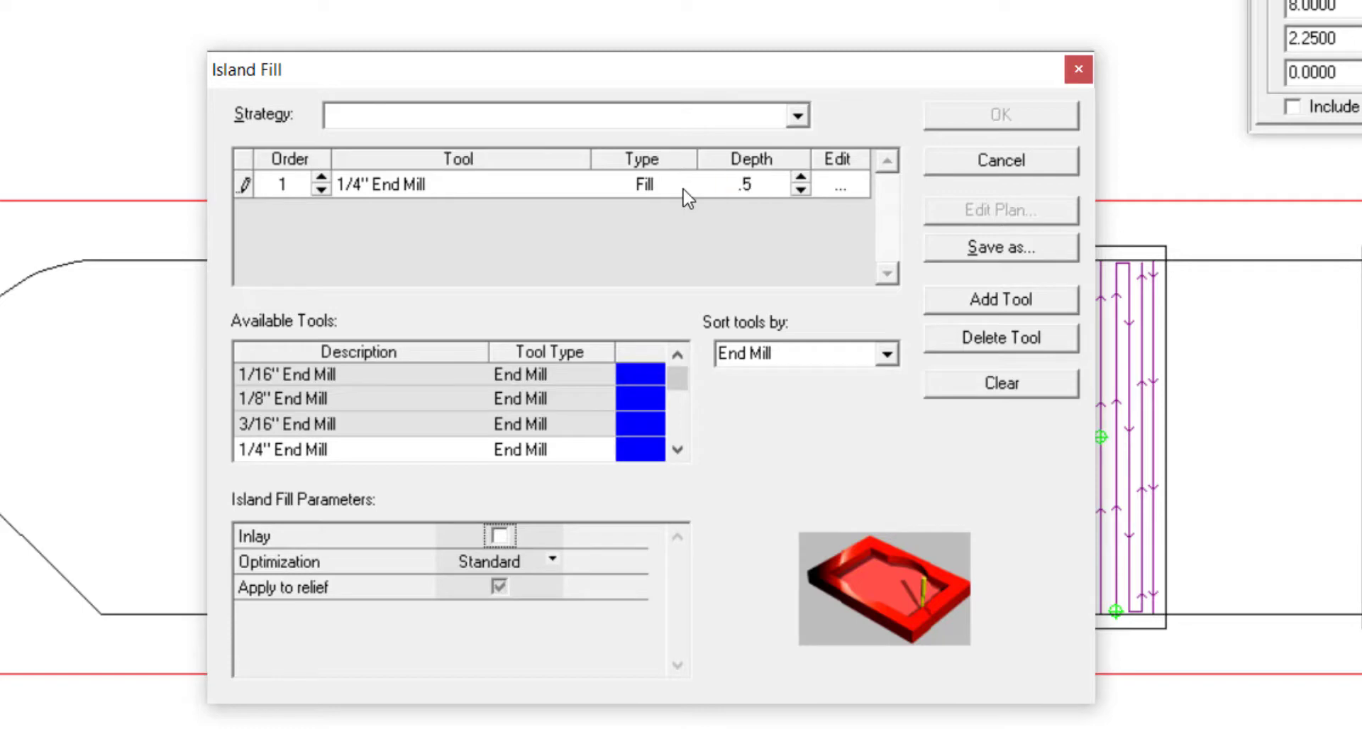
Open the cut definition of the island fill's 1/4" End Mill and set the number of passes to 4
left_click(857, 184)
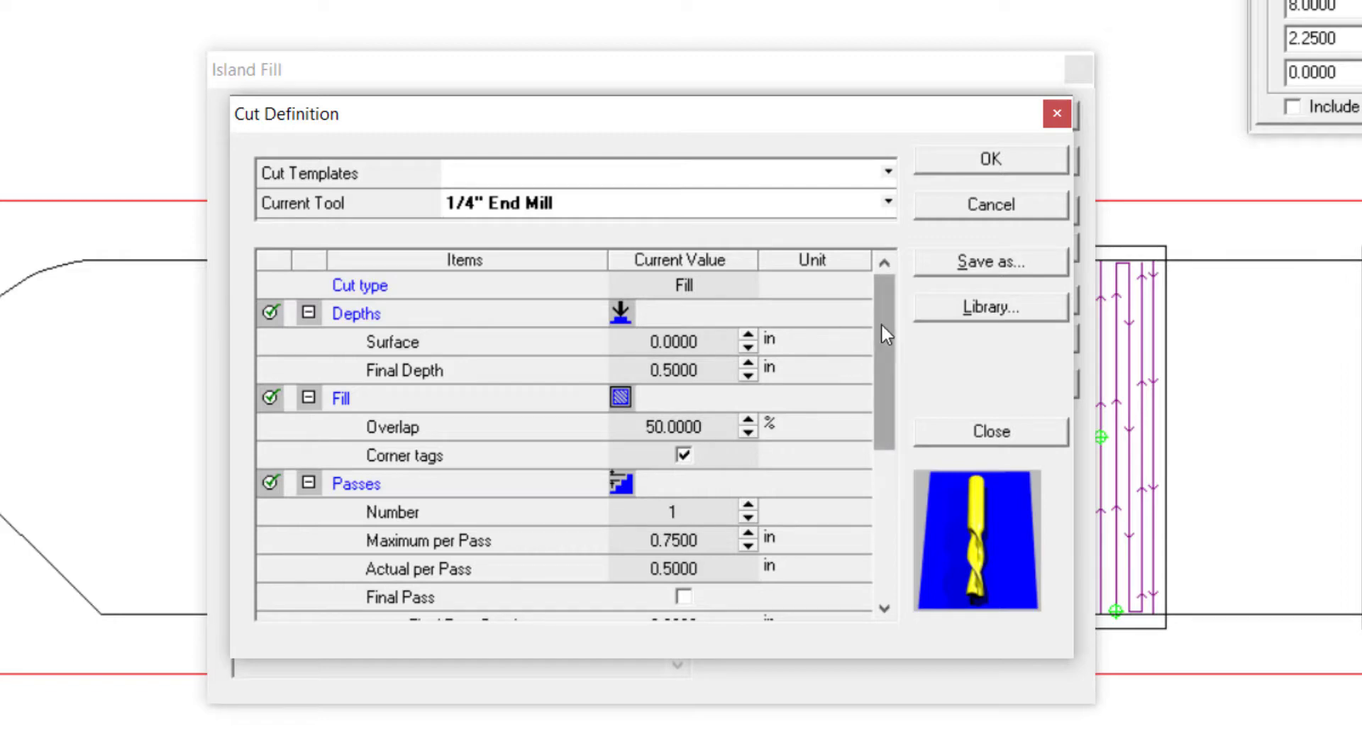
left_click_drag(881, 324, 878, 345)
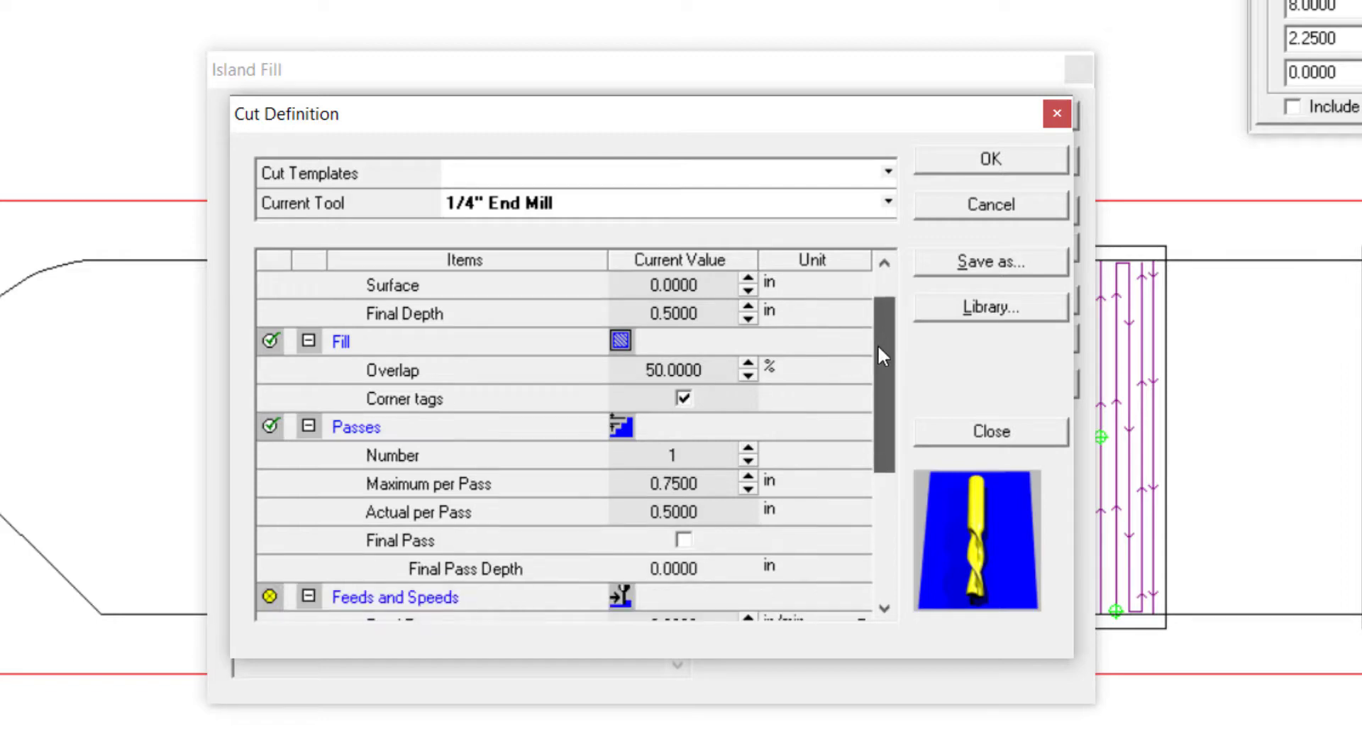
left_click(748, 448)
left_click(748, 449)
left_click(749, 448)
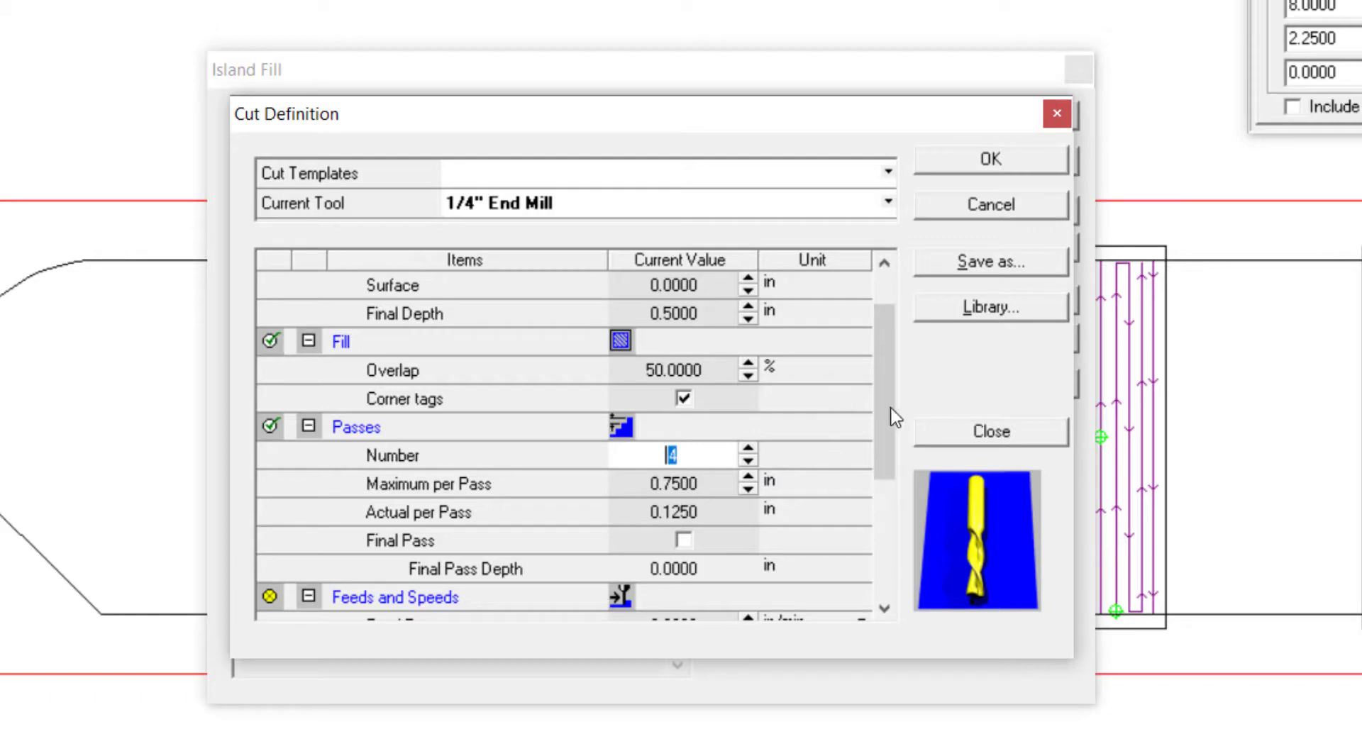
Set the island fill's feed rate to 100 in/min and its plunge rate to 500 in/min
left_click_drag(887, 382, 891, 456)
left_click(643, 485)
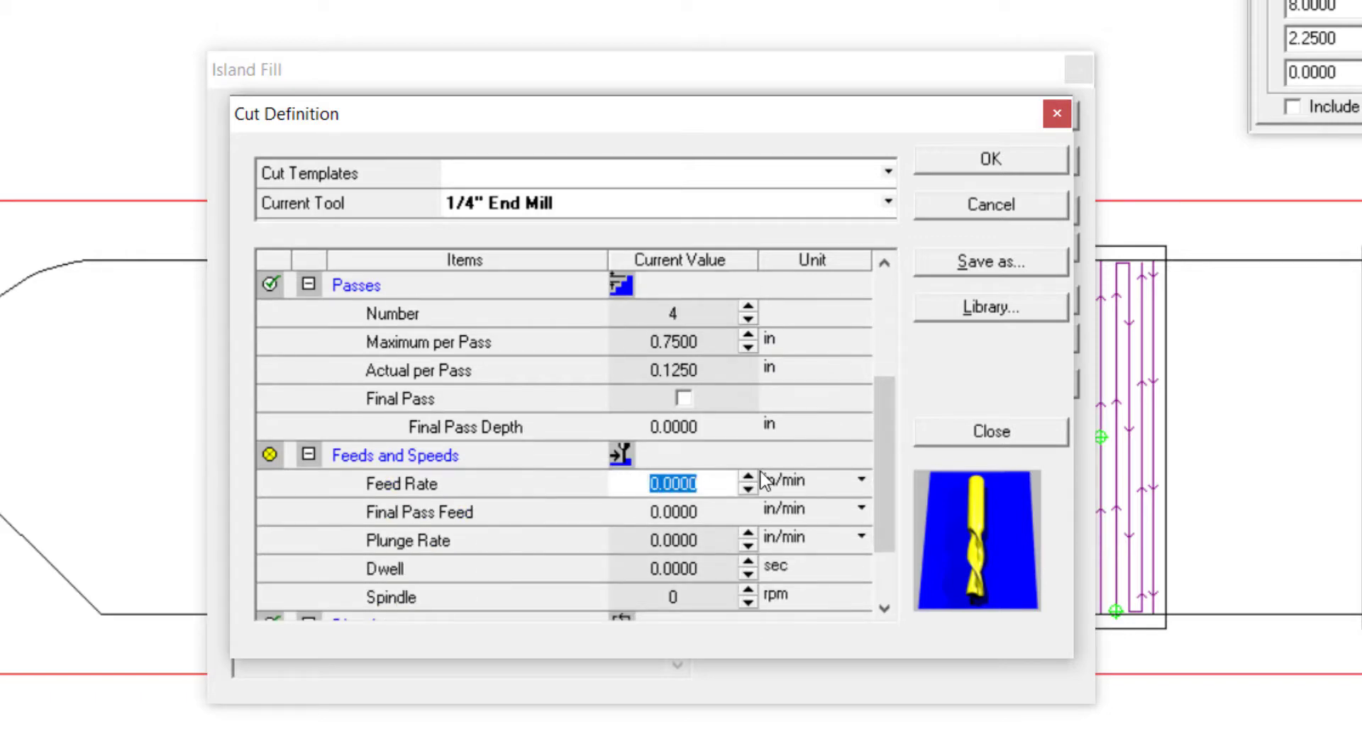
type("100")
left_click(639, 538)
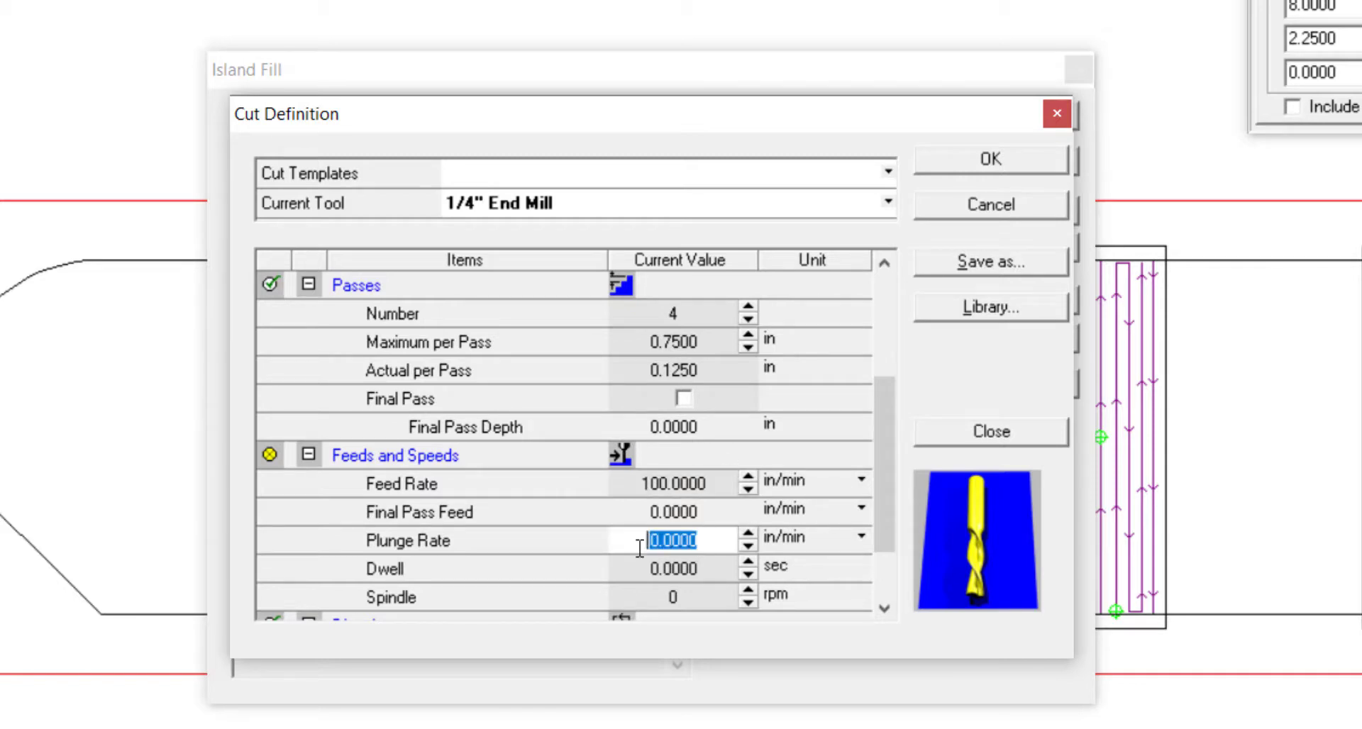
left_click(629, 538)
type("50")
Set the spindle speed to 18000 rpm and generate the island fill toolpaths on the two small circles
left_click(716, 596)
left_click(629, 595)
type("18000")
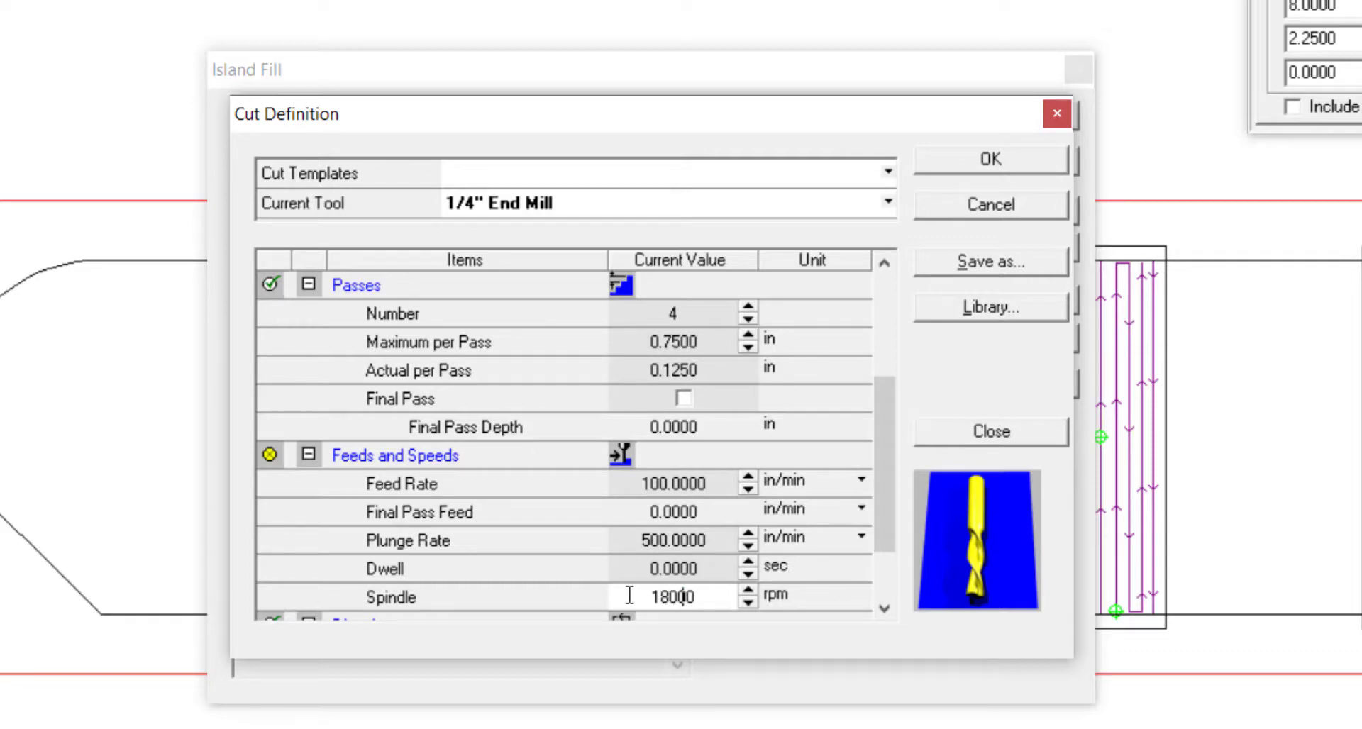
left_click(985, 160)
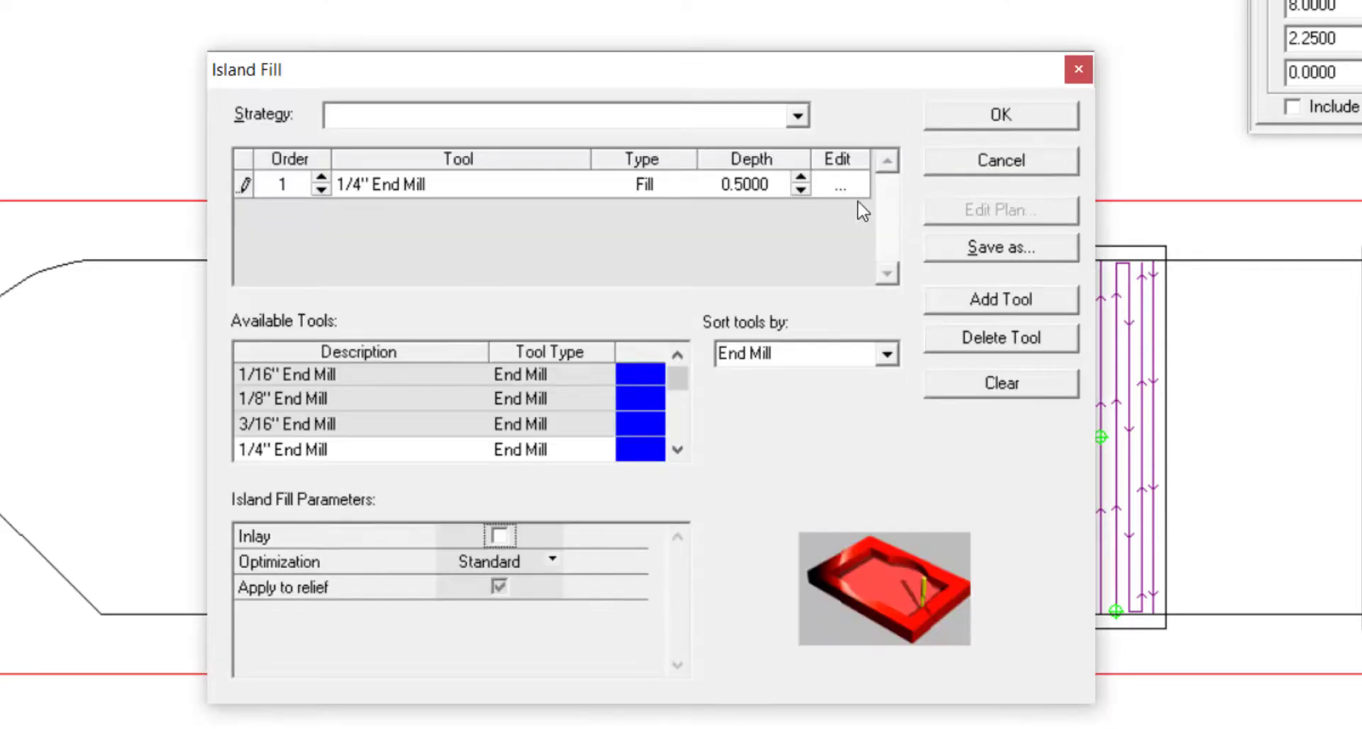
left_click(932, 119)
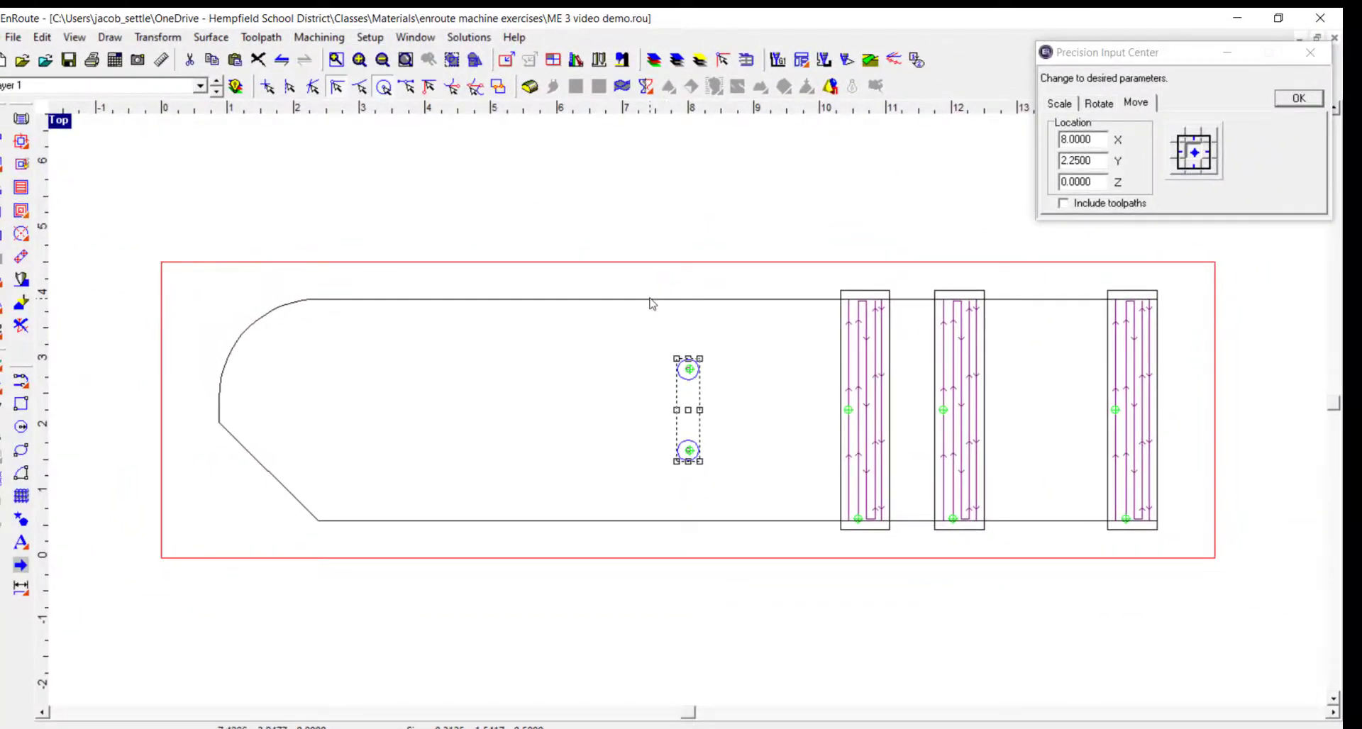
Select the part's outer contour and start a Routing Offset toolpath on it
left_click(626, 284)
left_click(620, 299)
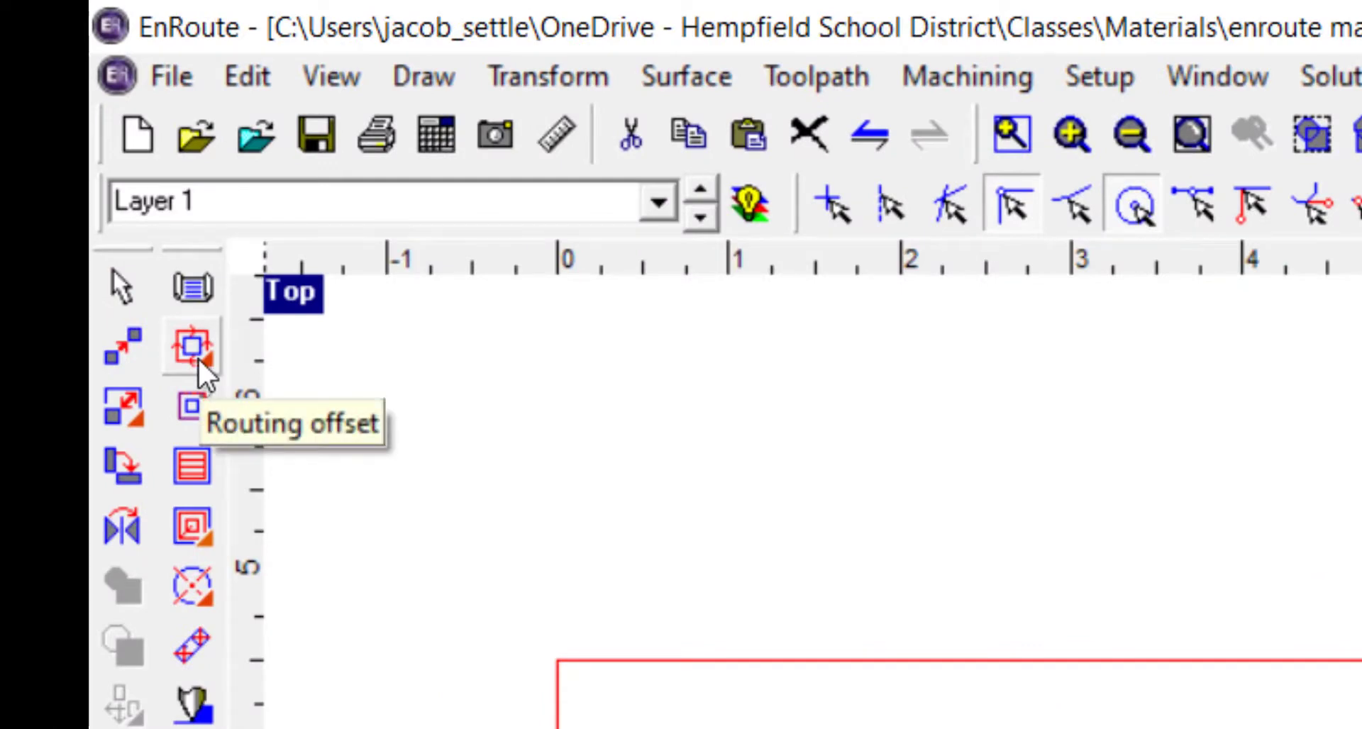
left_click(198, 360)
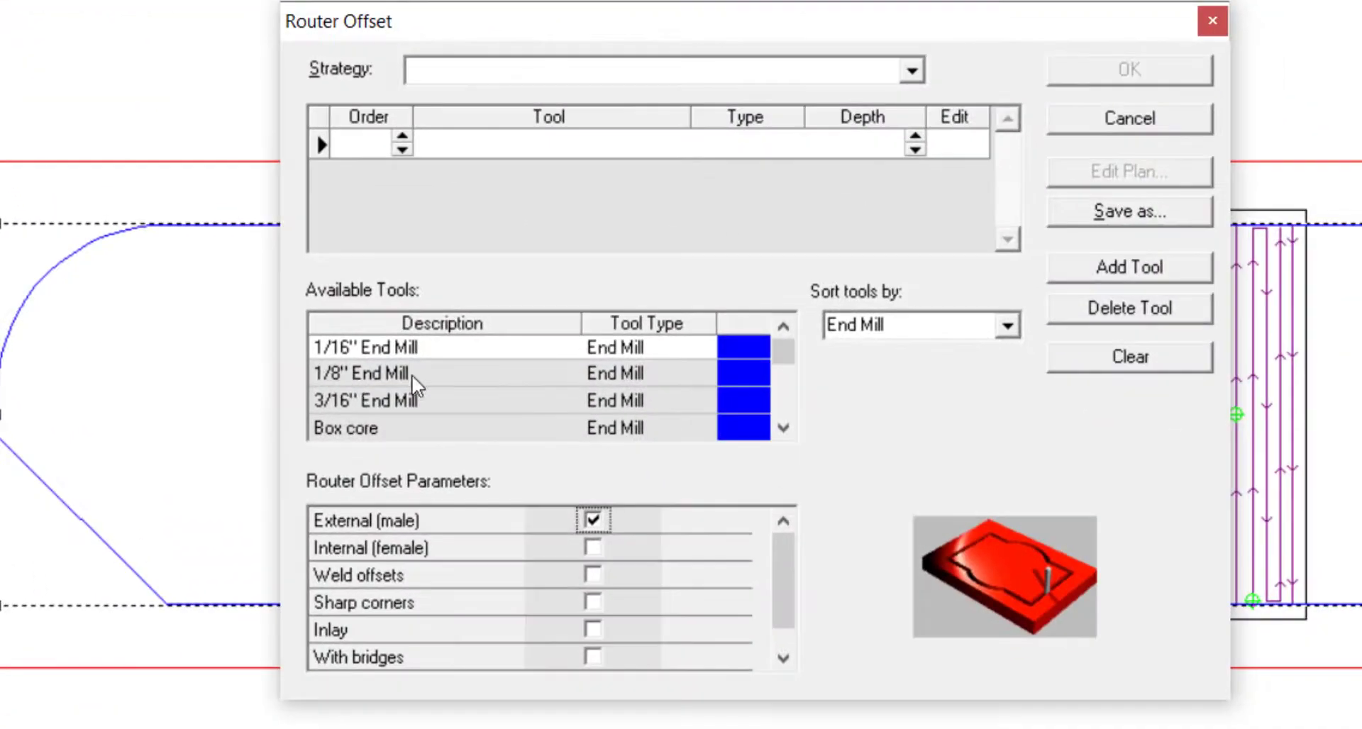
Add the 1/4" End Mill to the router offset and set its depth to .5 in
left_click_drag(787, 354, 780, 401)
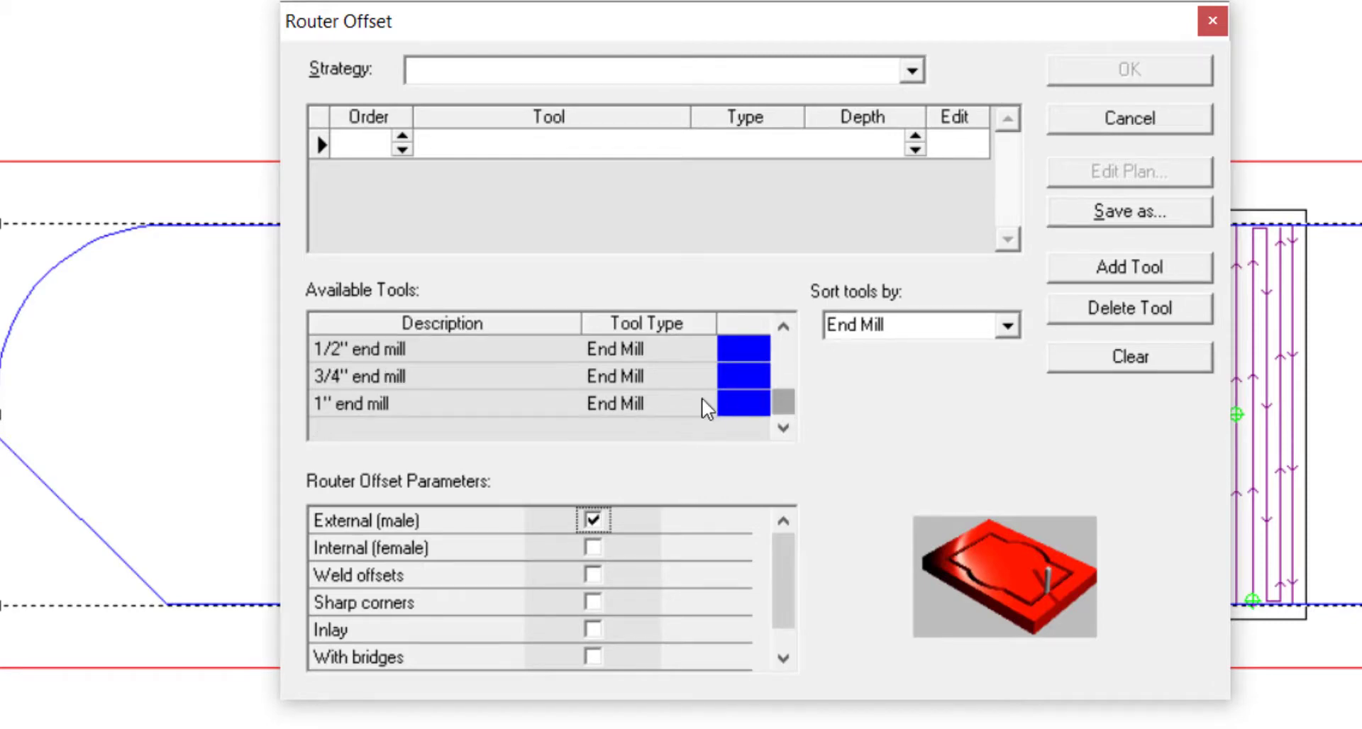
left_click(784, 326)
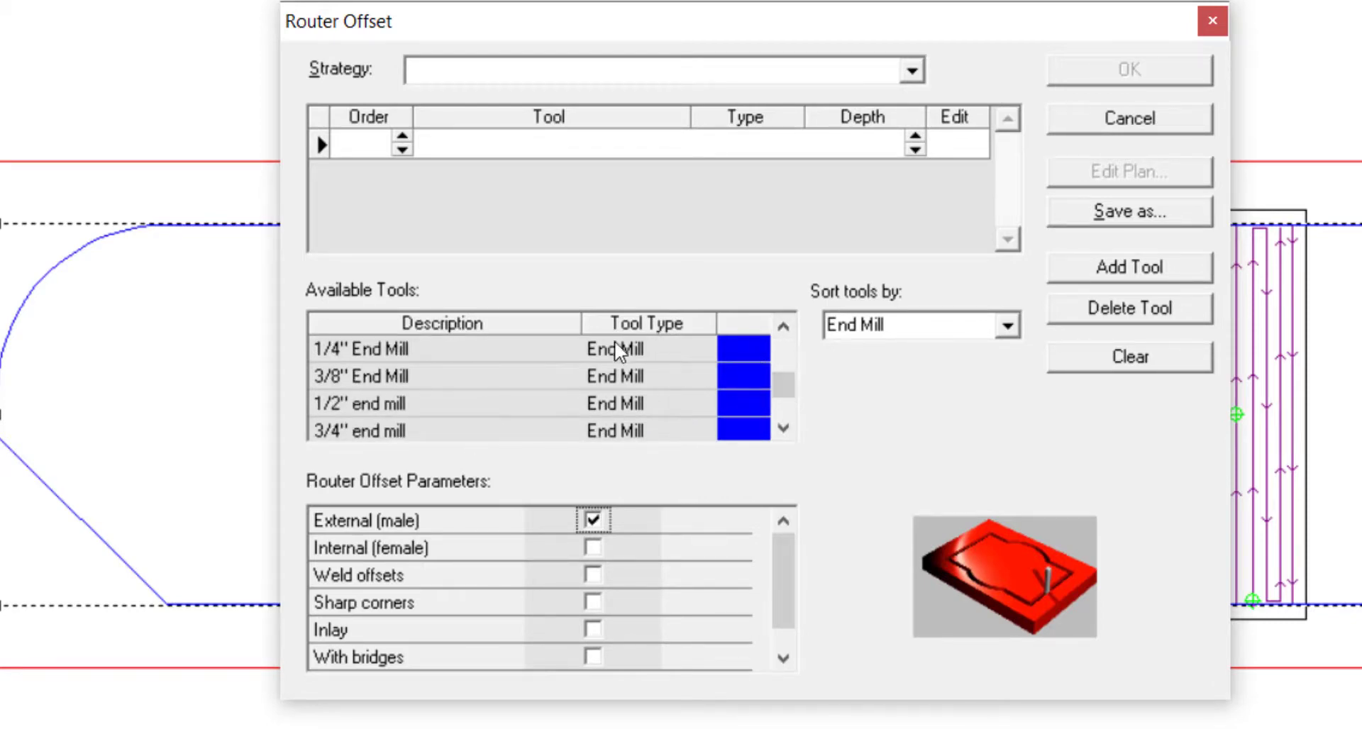
left_click(497, 354)
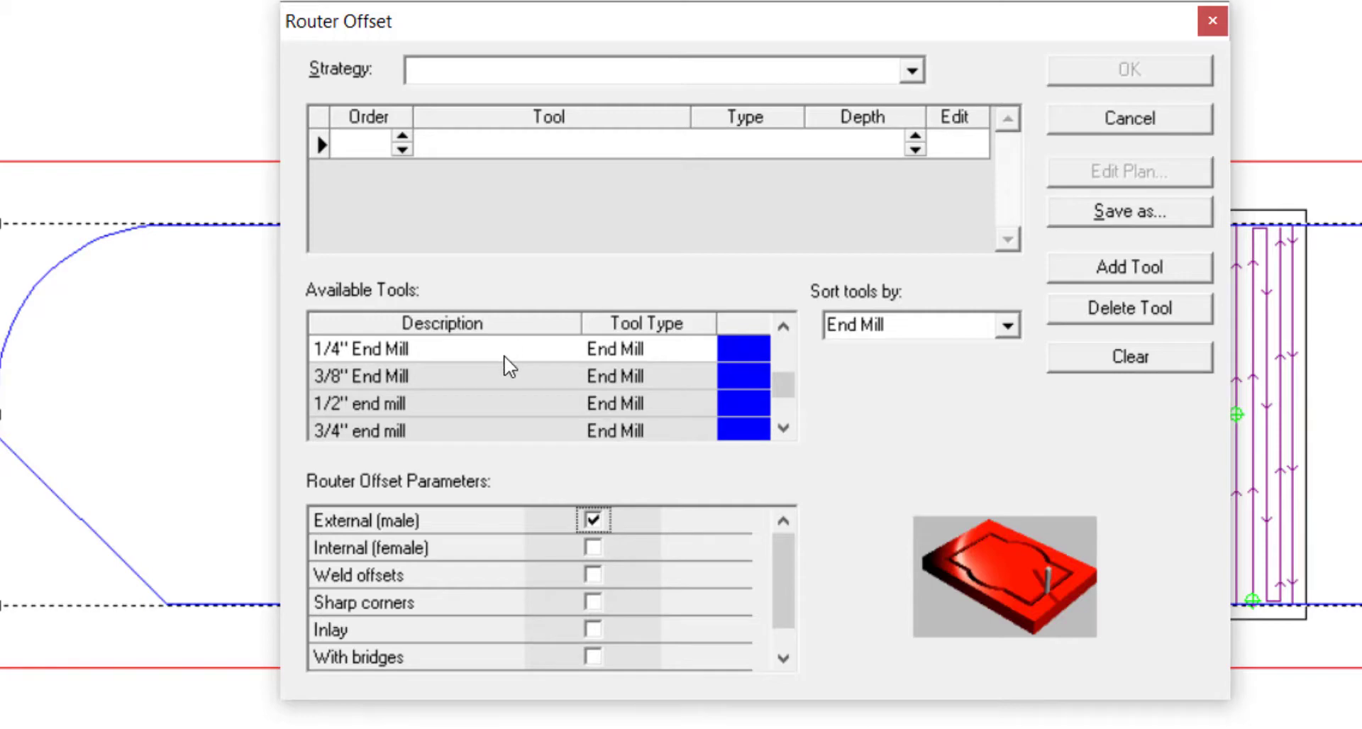
double_click(610, 356)
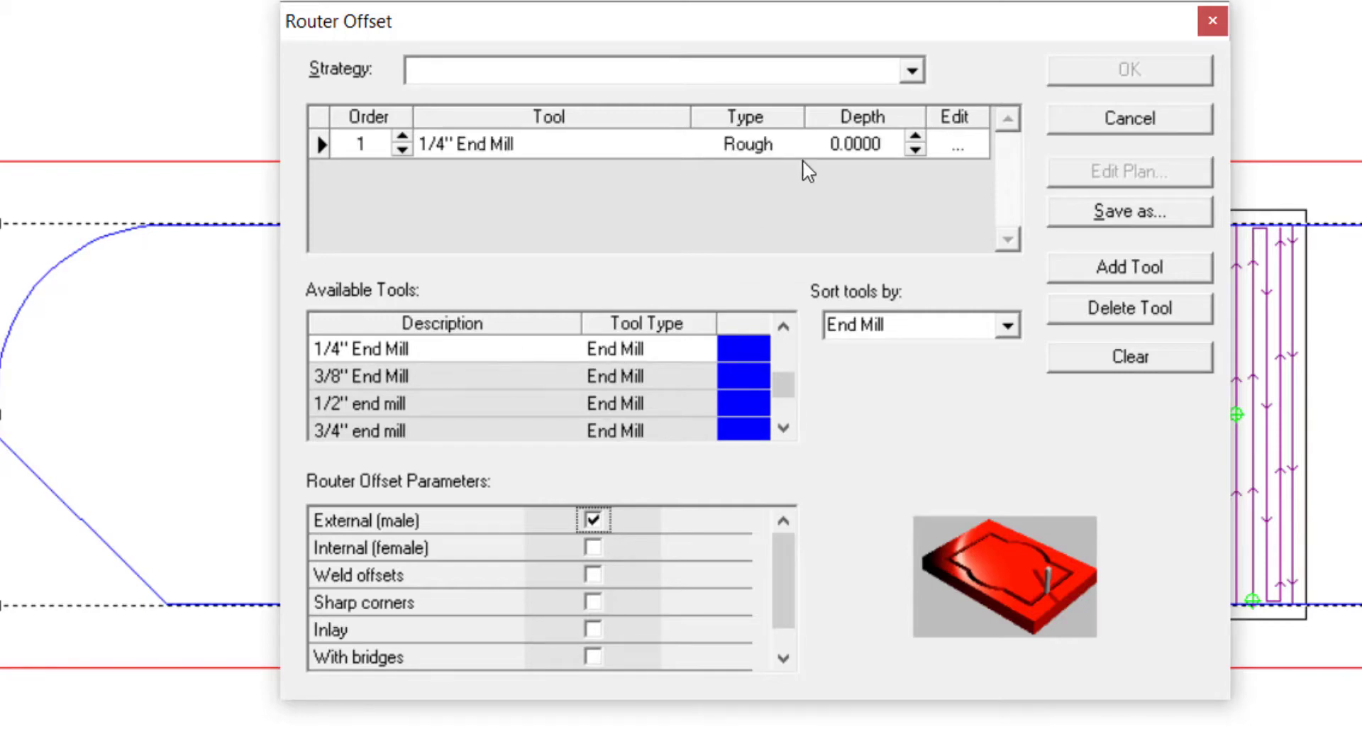
left_click(857, 144)
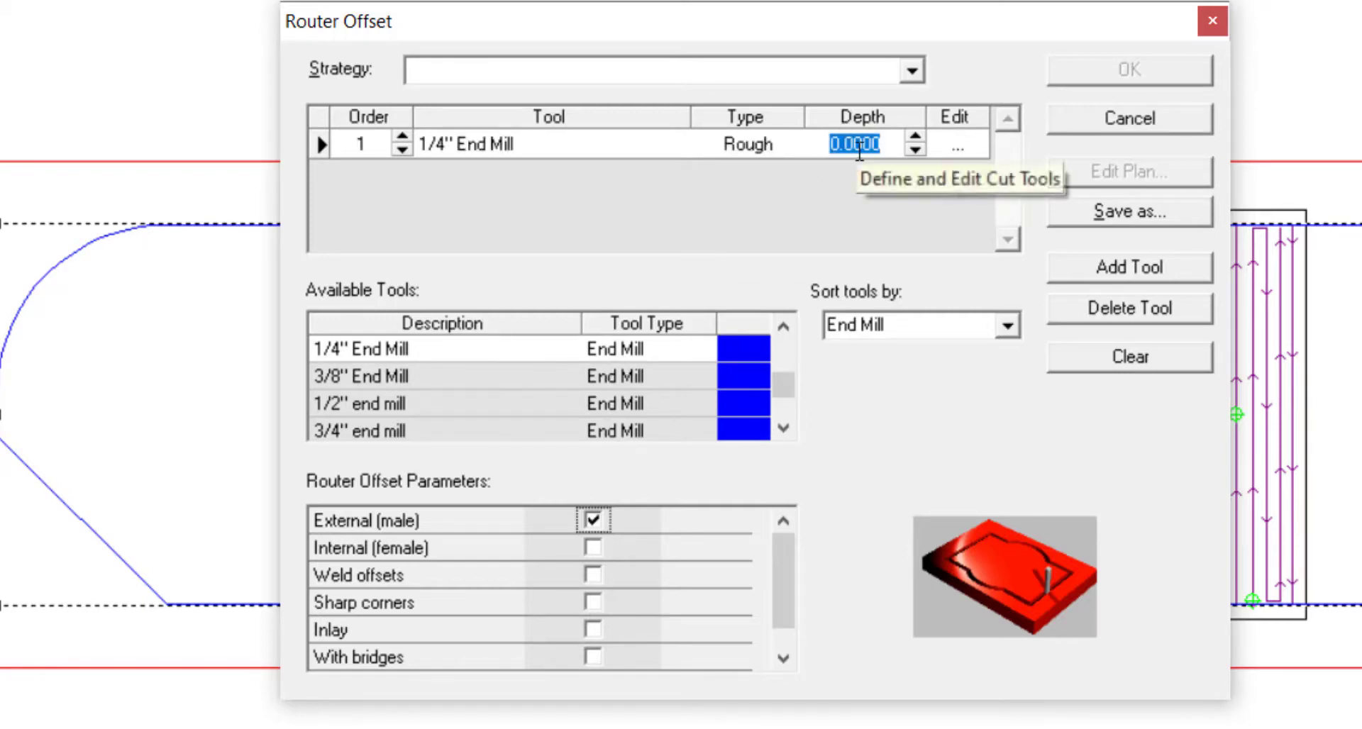
type(".5")
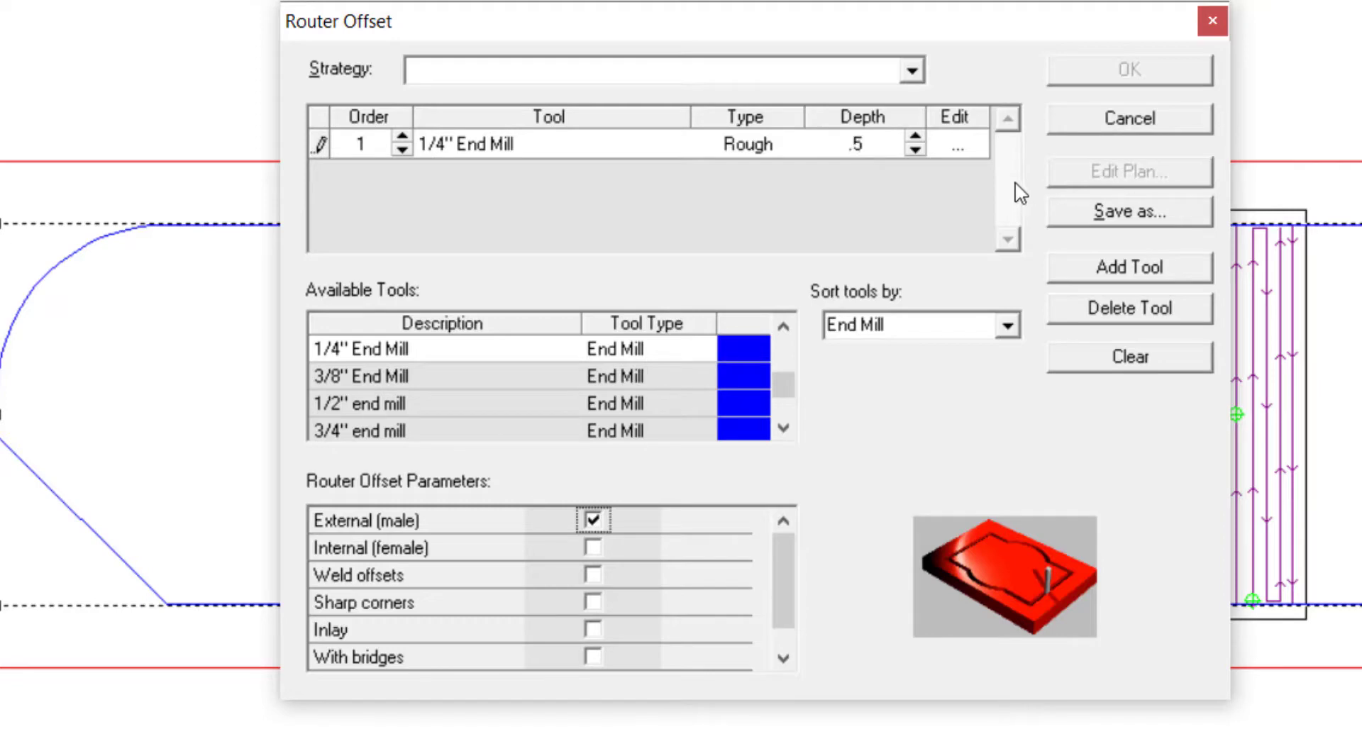
Open the router offset's cut definition and set the number of passes to 4
left_click(951, 145)
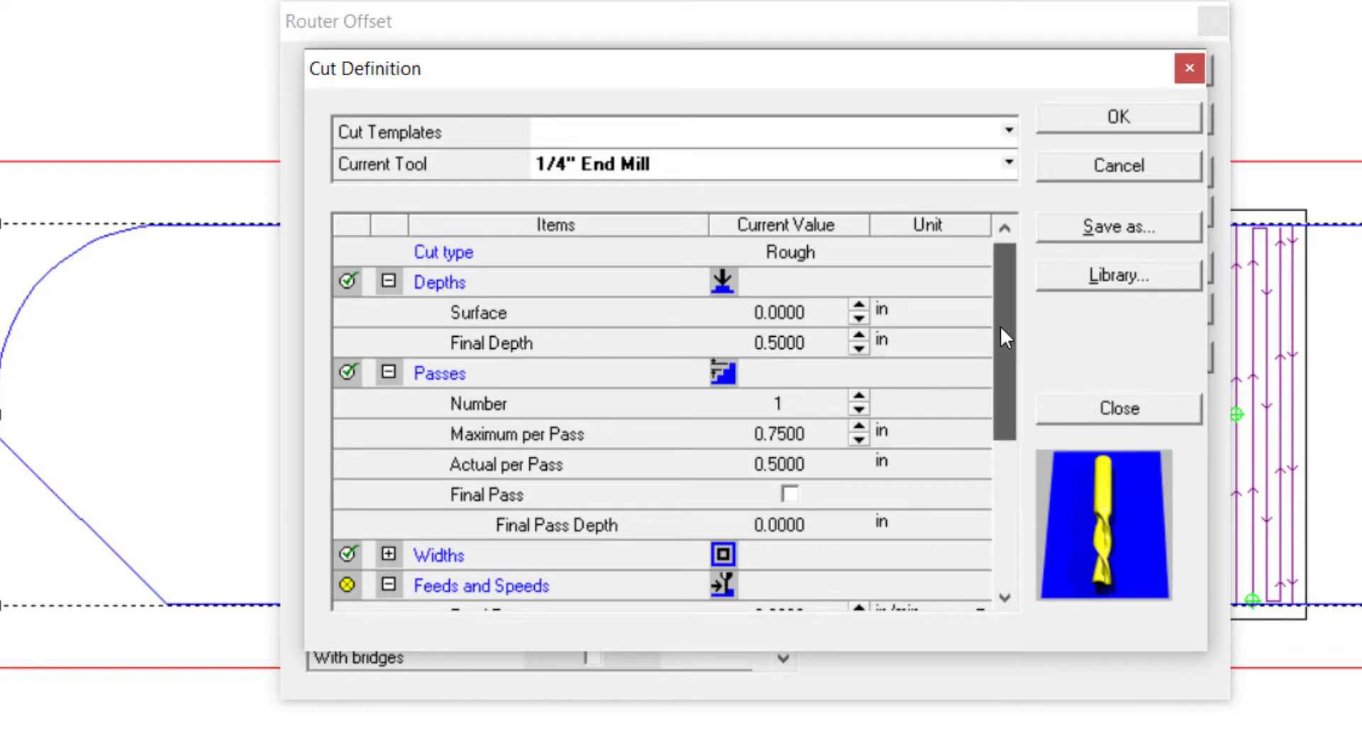
left_click(389, 281)
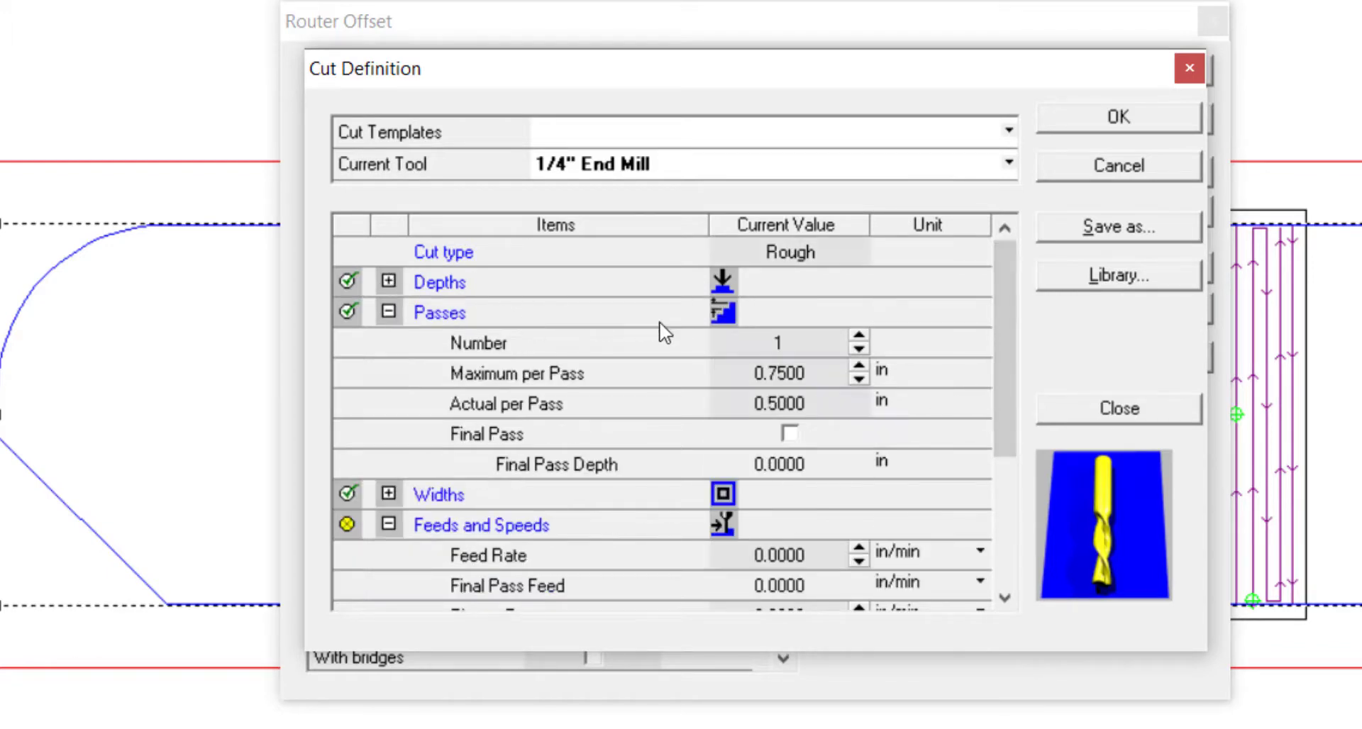
left_click(862, 340)
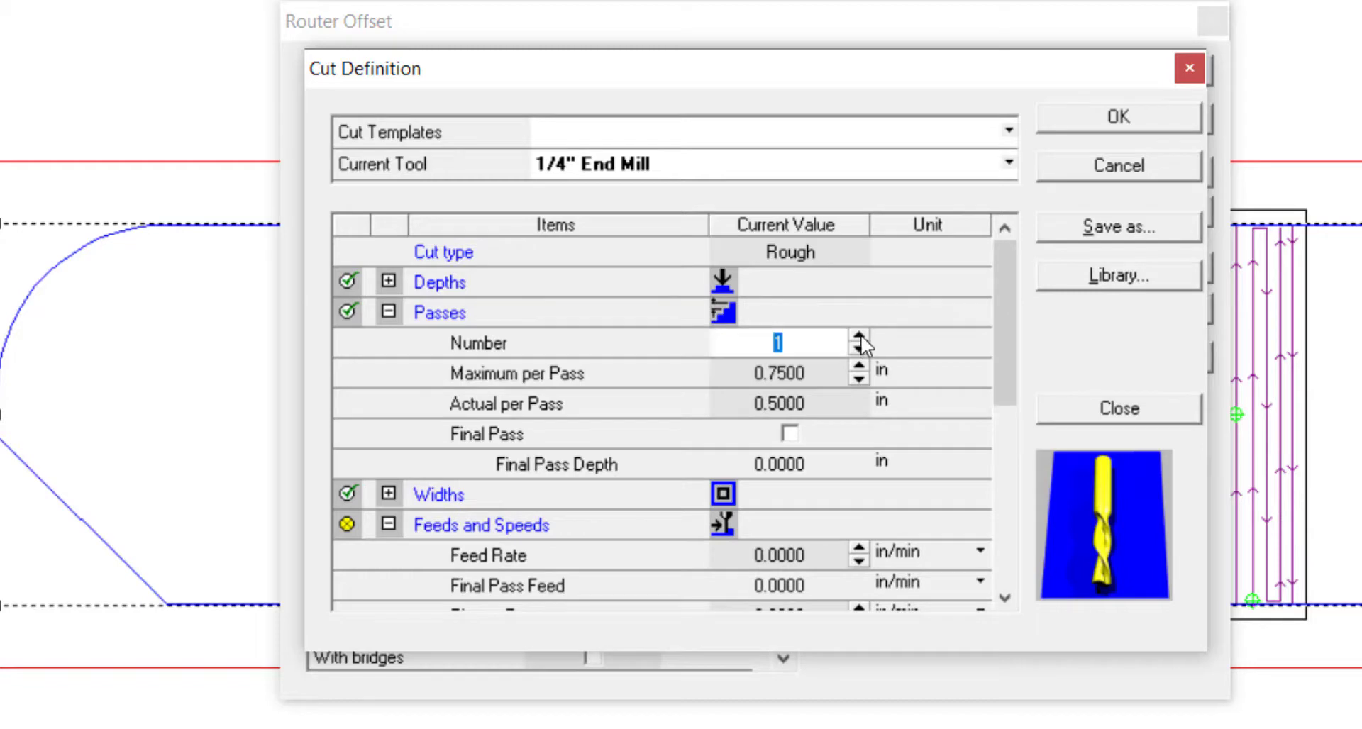
left_click(861, 336)
left_click(860, 336)
left_click(860, 335)
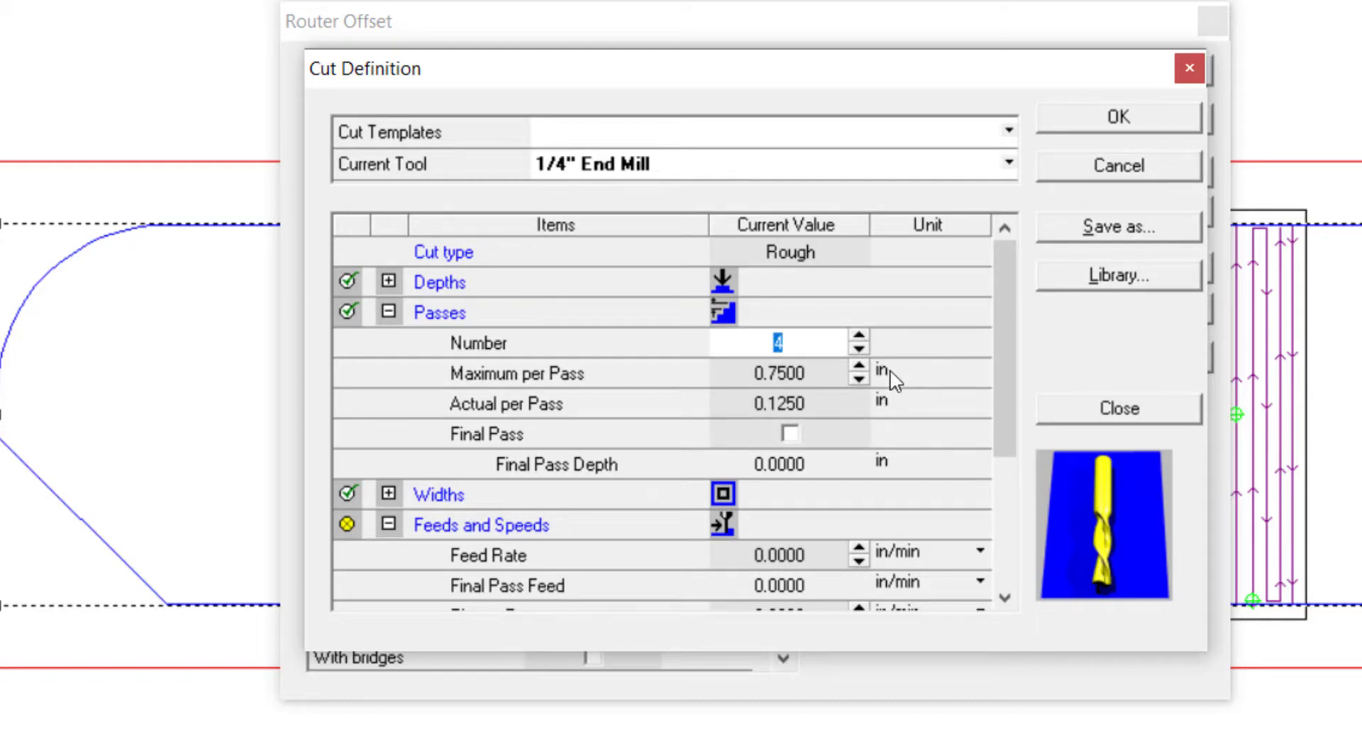
Set the router offset's feed rate to 100 in/min and its plunge rate to 50 in/min
left_click_drag(998, 289, 973, 389)
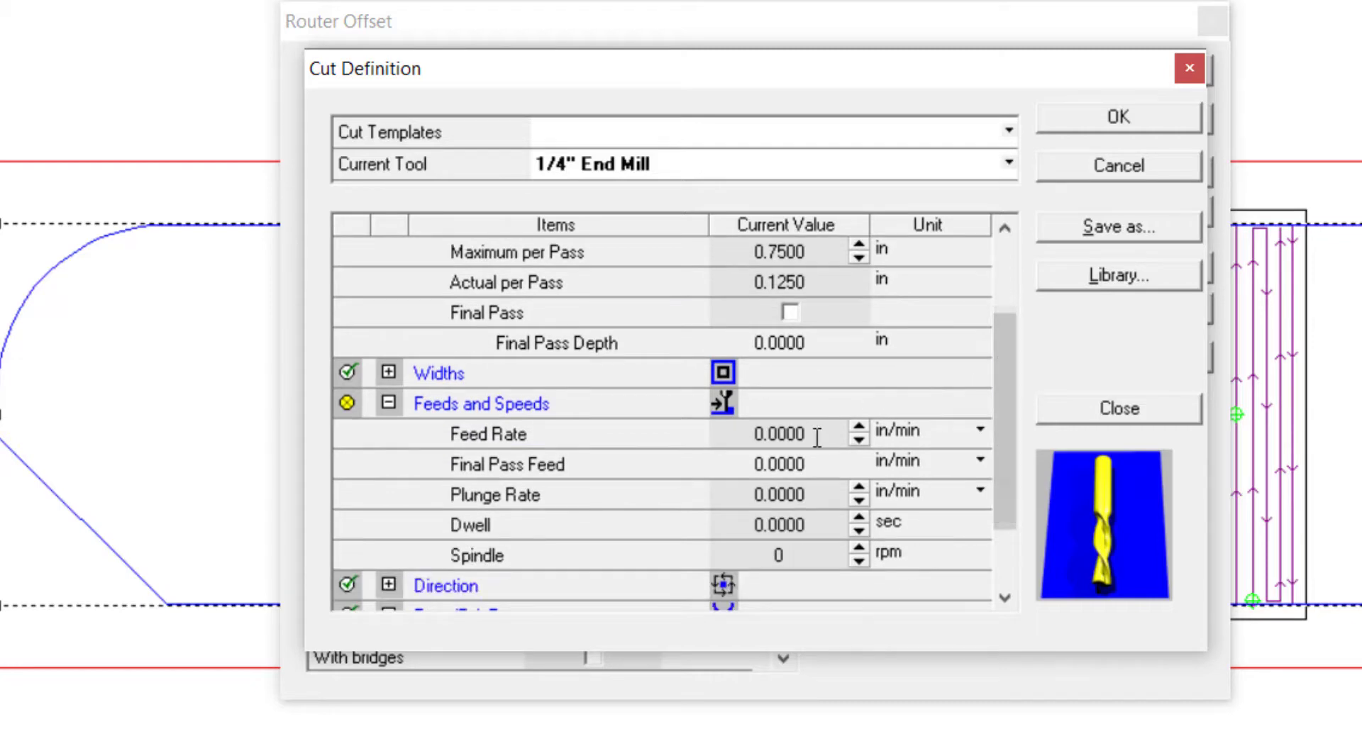
left_click(813, 434)
type("100")
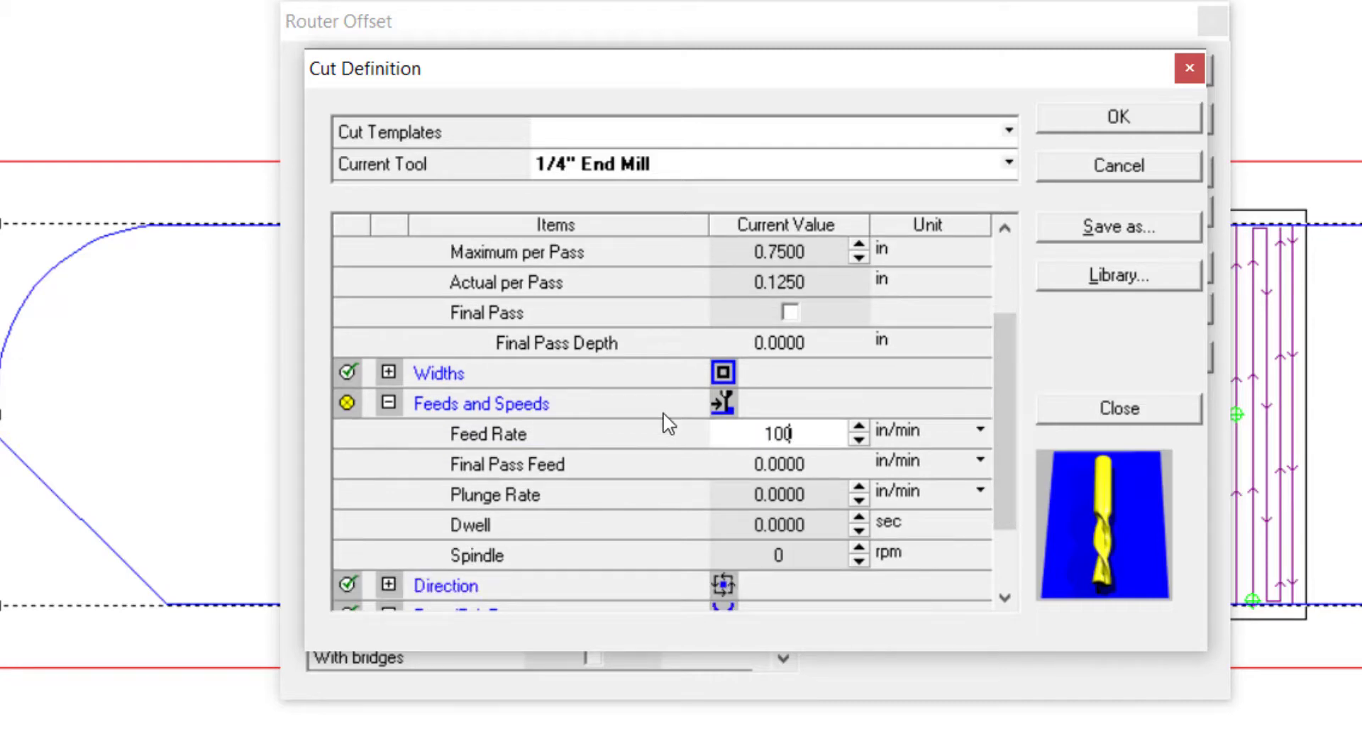
left_click(817, 493)
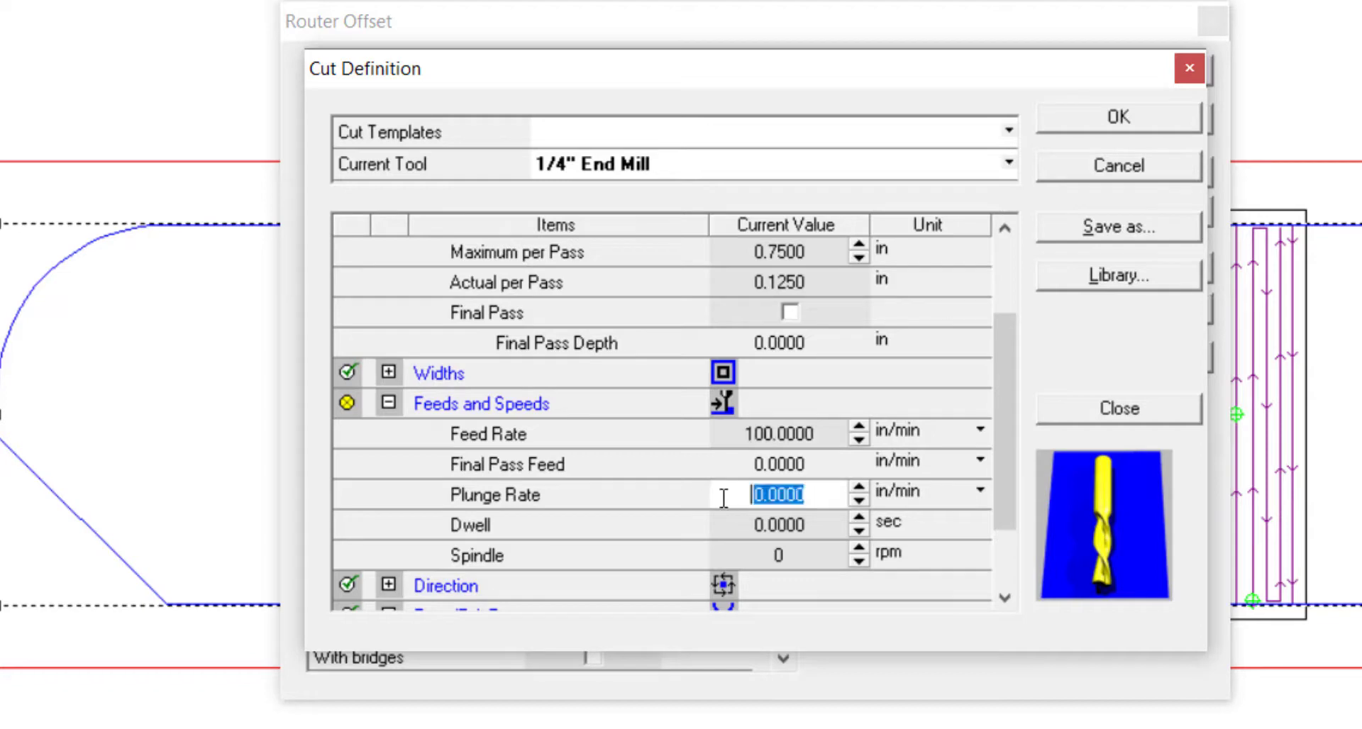
left_click(709, 499)
type("5")
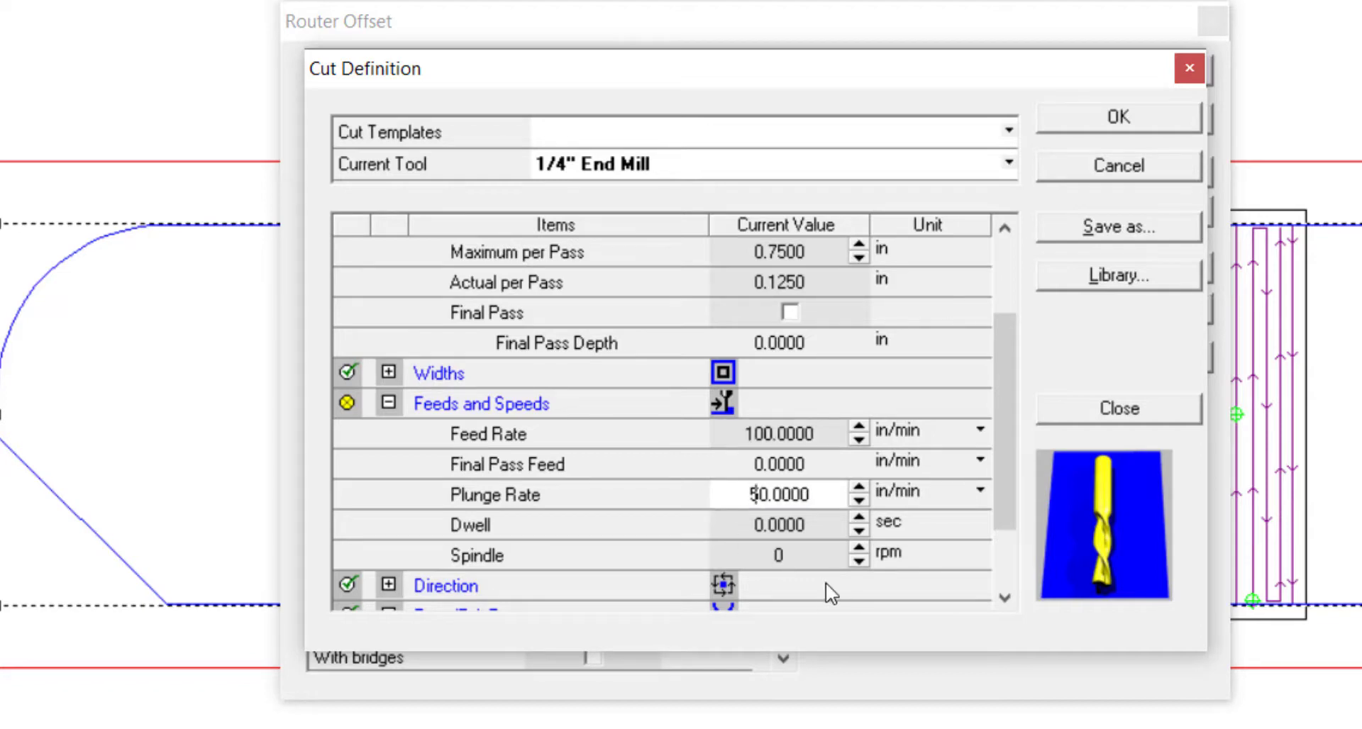
Set the router offset's spindle speed to 18000 rpm and accept the cut definition
left_click(815, 556)
left_click(723, 556)
type("18000")
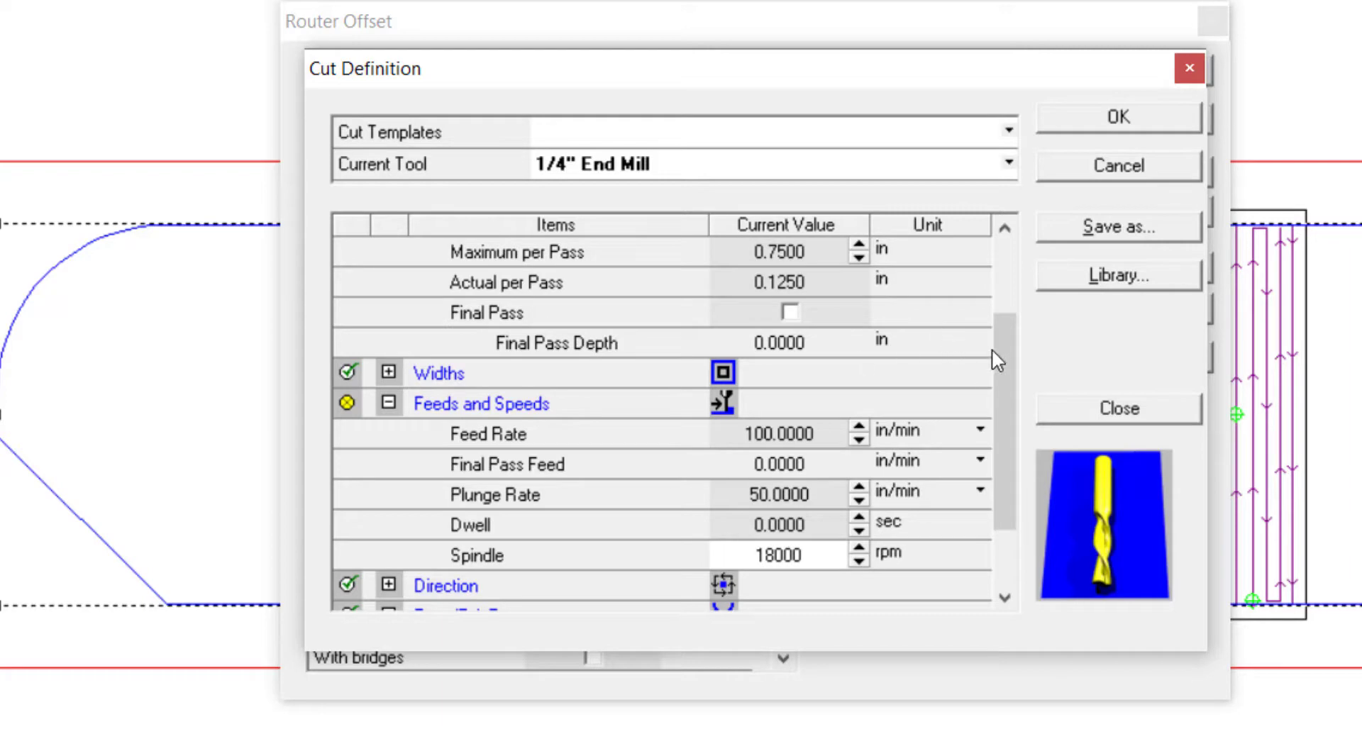
left_click_drag(992, 351, 1000, 263)
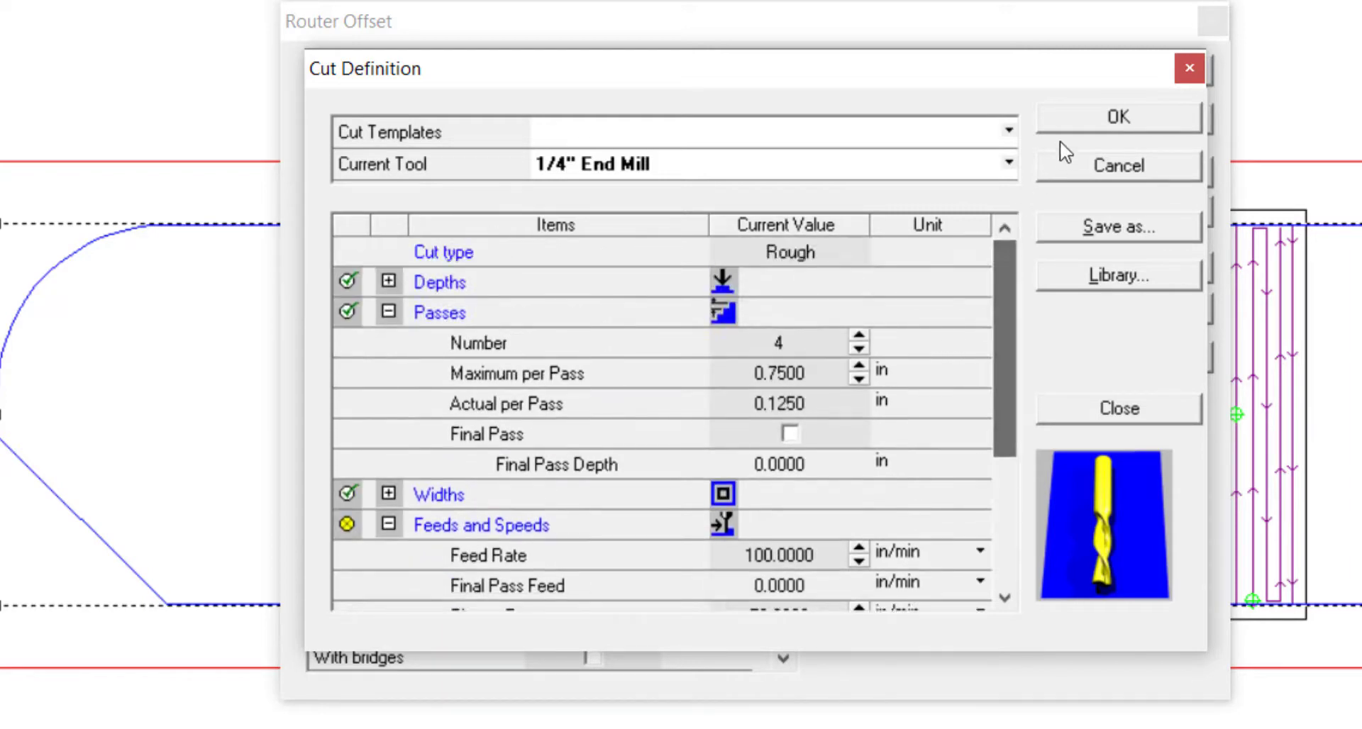
left_click(1071, 118)
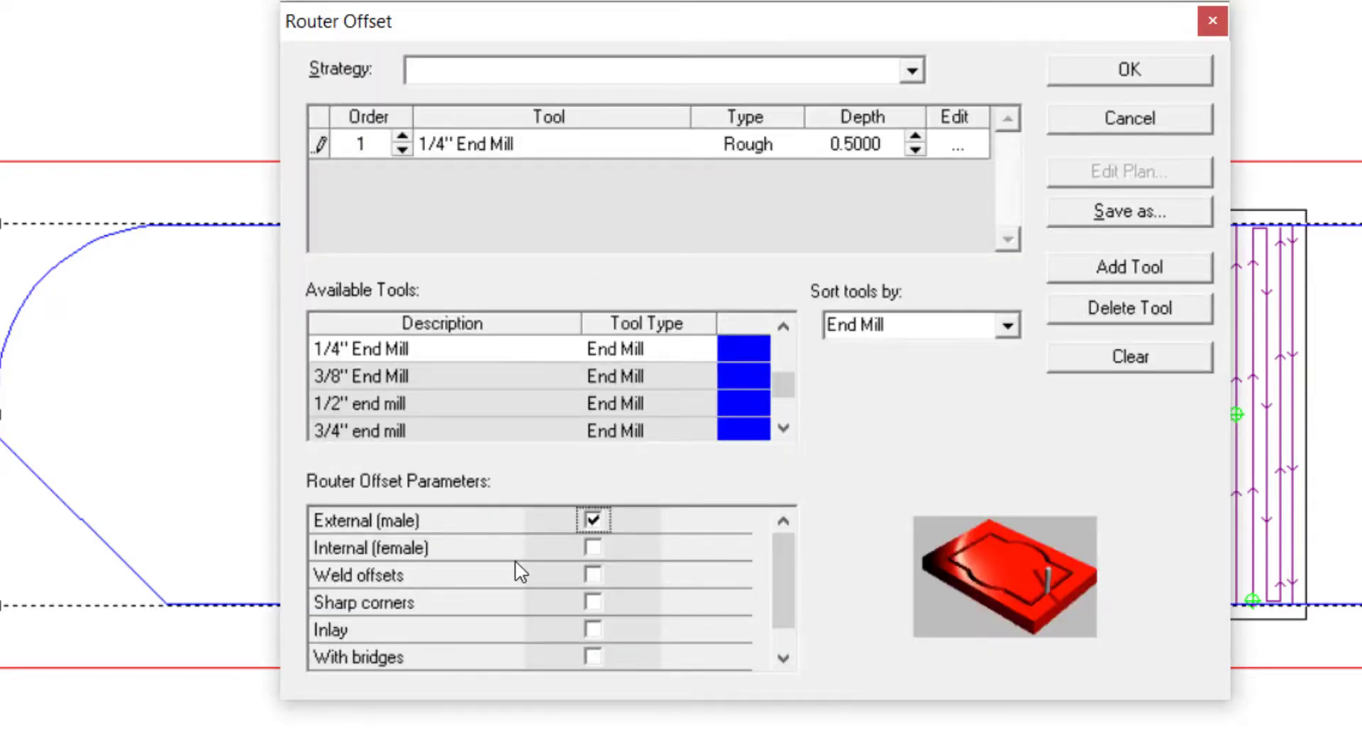
Enable bridges on the external router offset, set their number to 6, and generate the toolpath around the outer contour
left_click(593, 657)
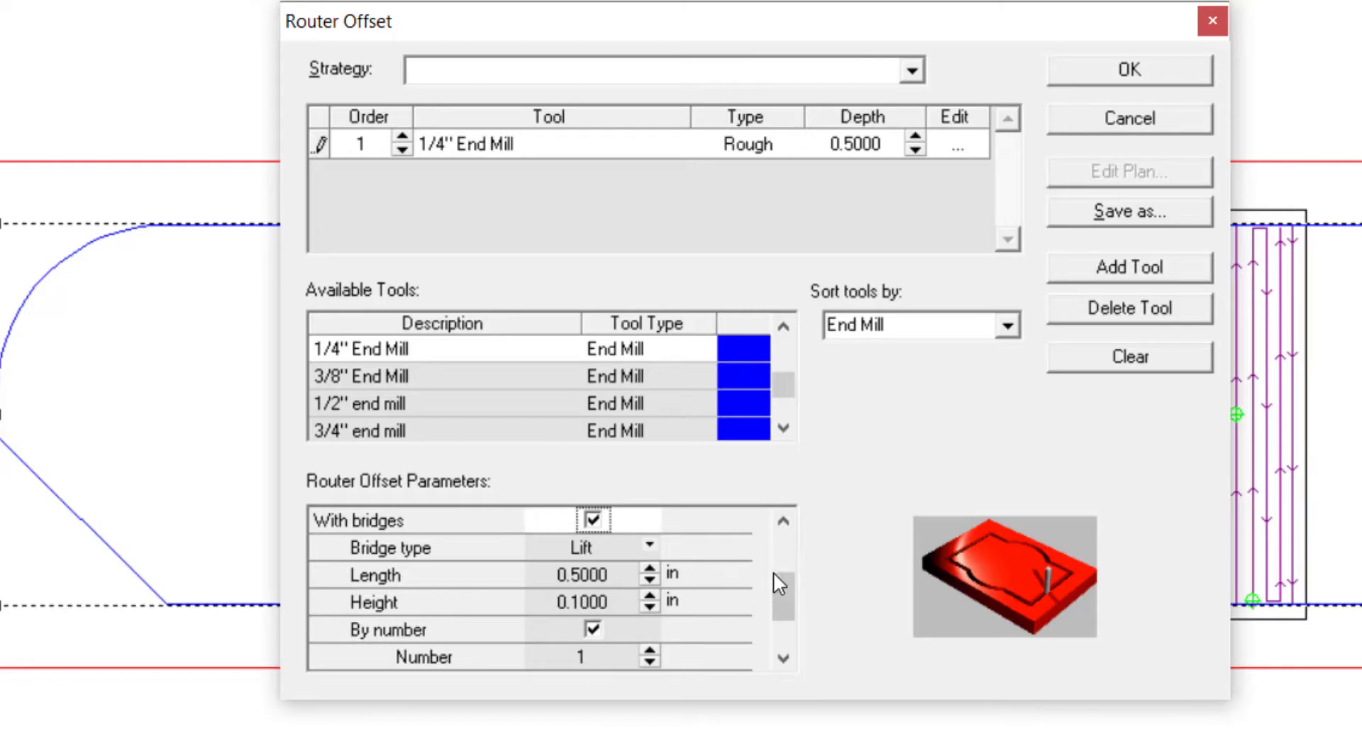
scroll(781, 596, "down", 1)
left_click(650, 624)
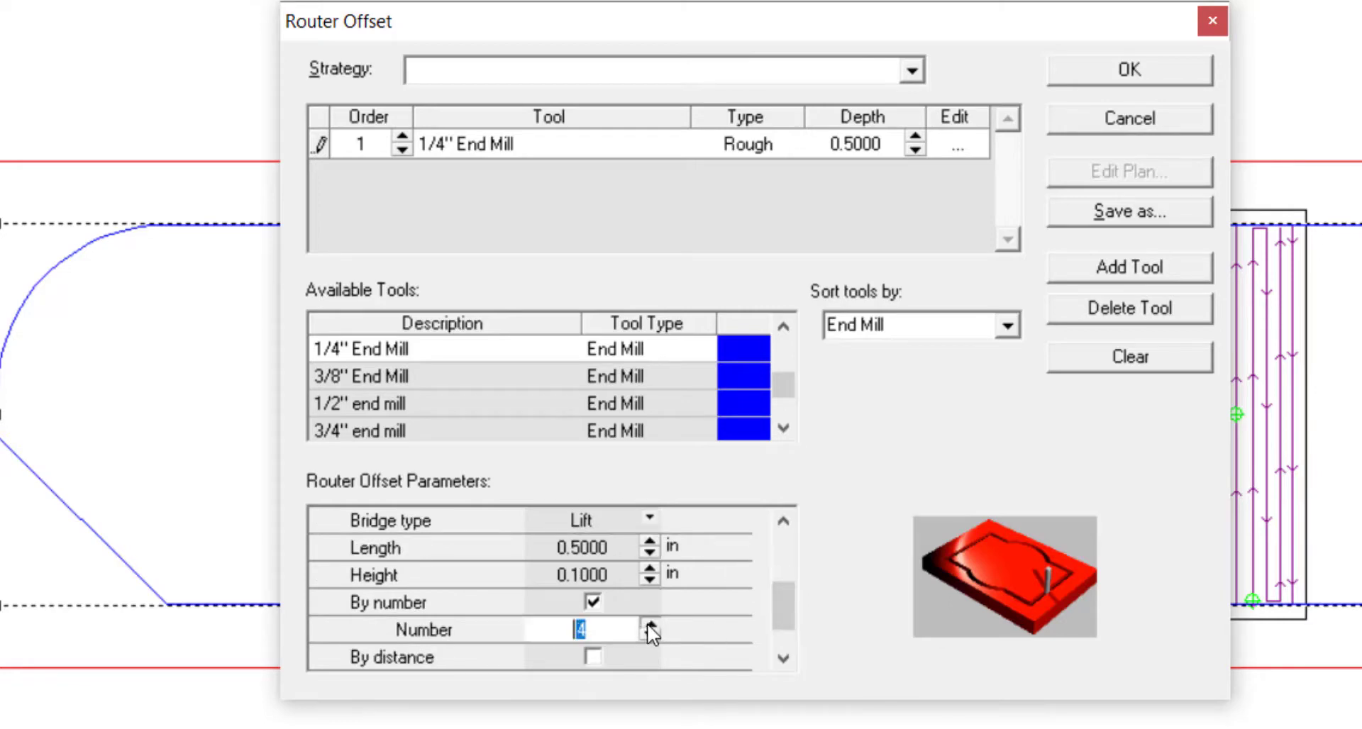
left_click(650, 624)
left_click(651, 625)
left_click(1127, 68)
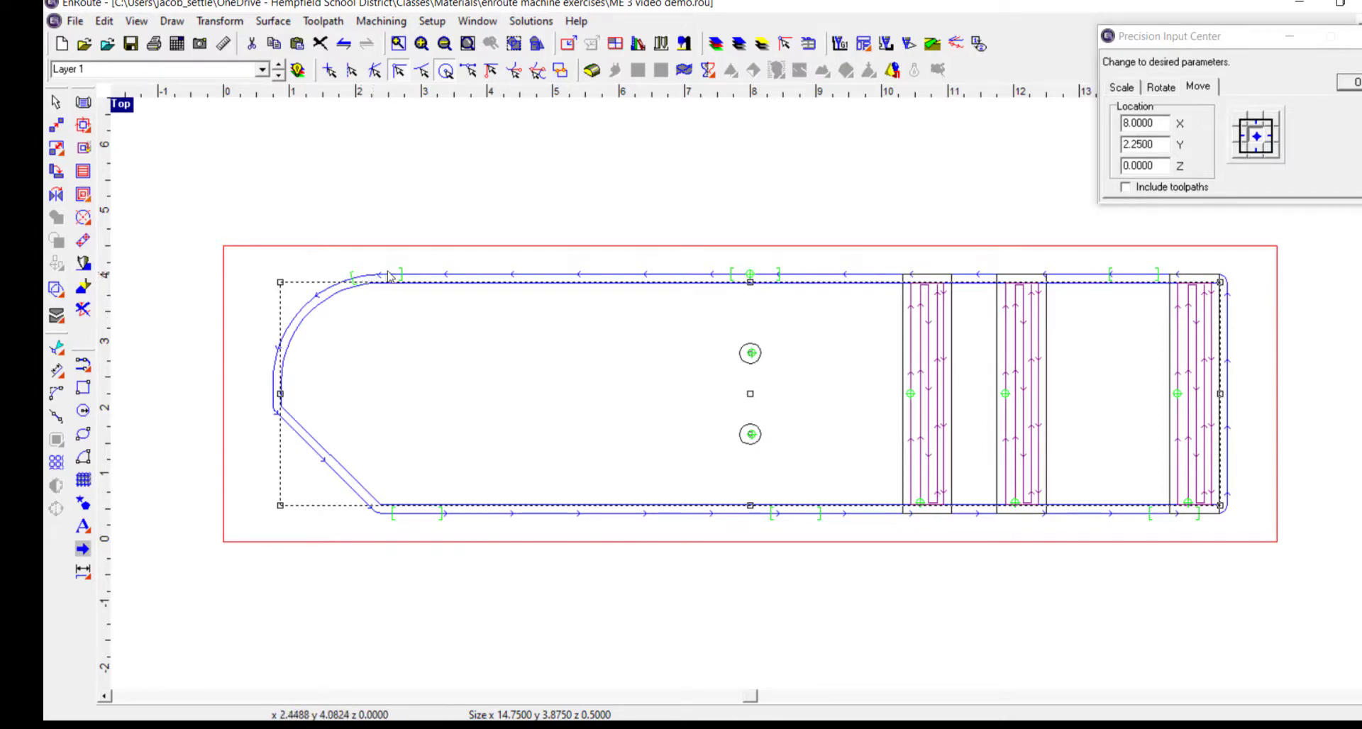
Edit the bridges, moving the one at the rounded corner along the straight upper edge to about x = 3 in, and exit the tool
left_click(317, 20)
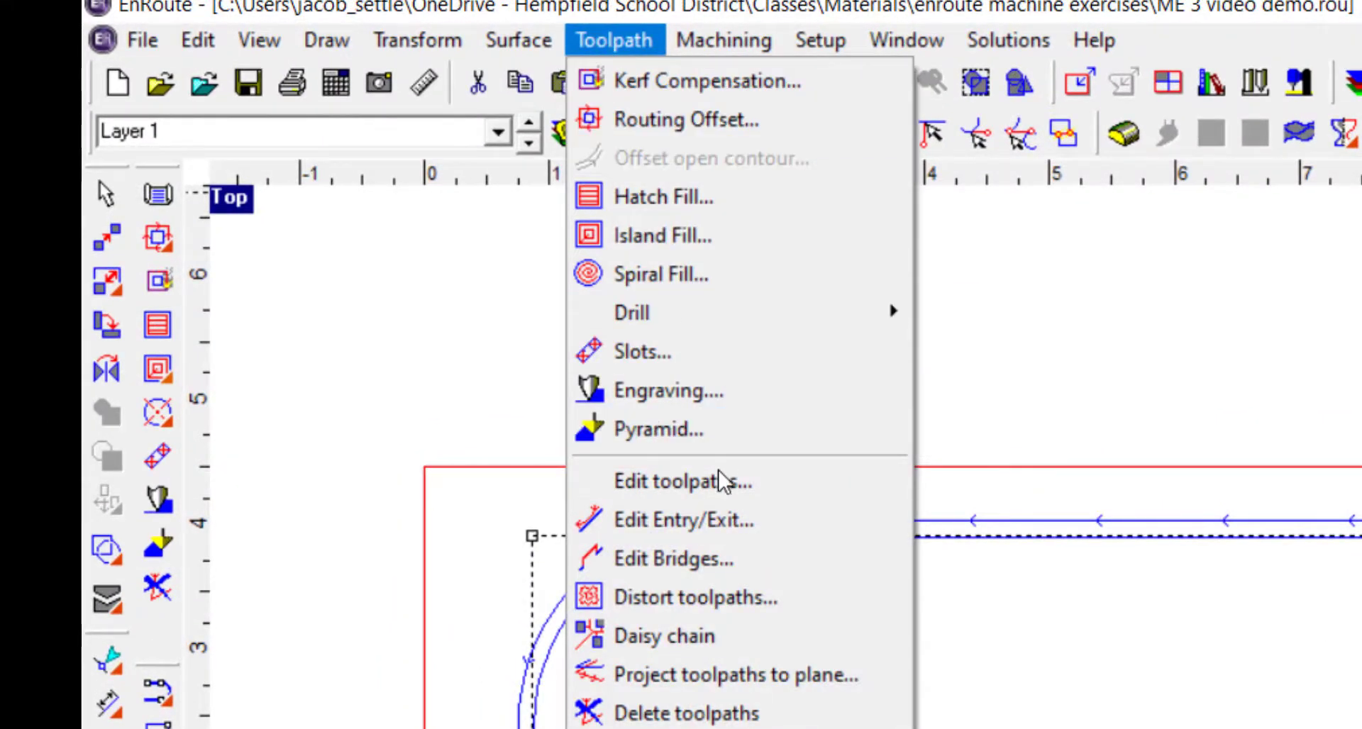
left_click(705, 560)
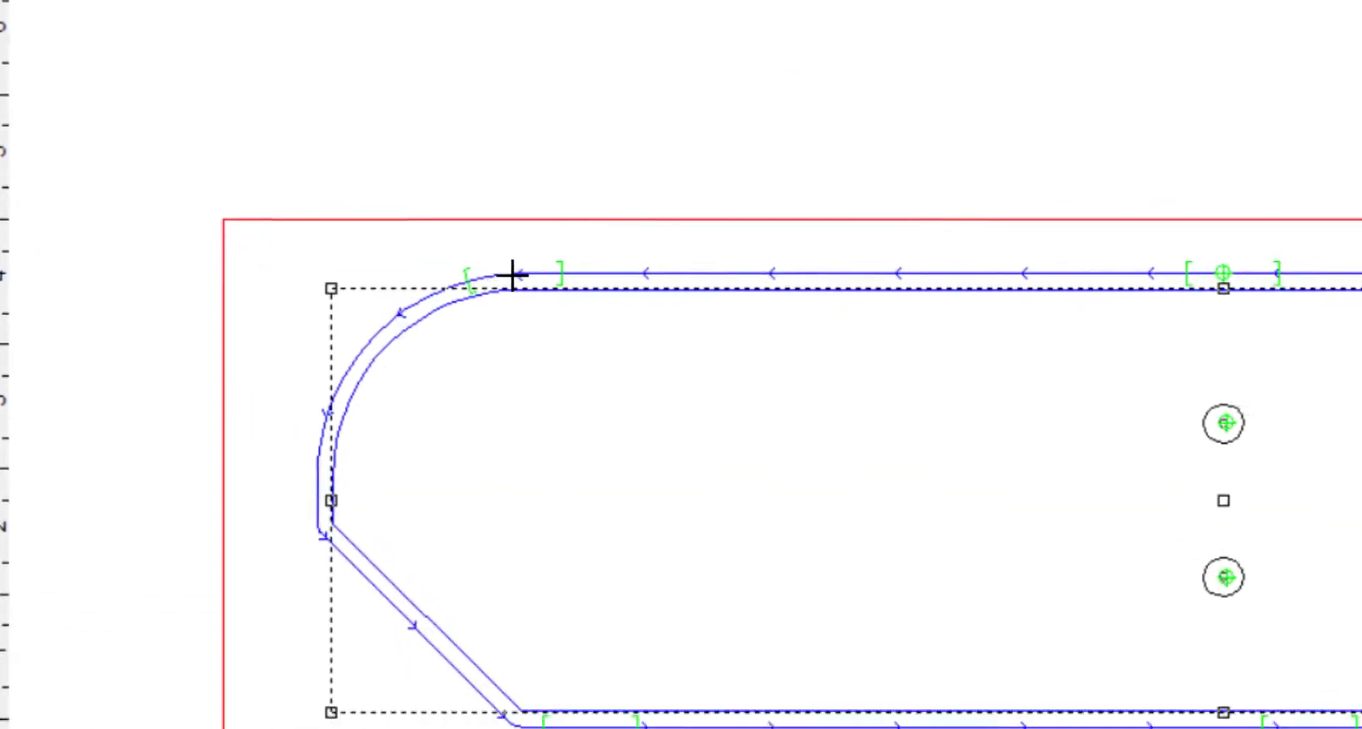
left_click_drag(514, 273, 608, 273)
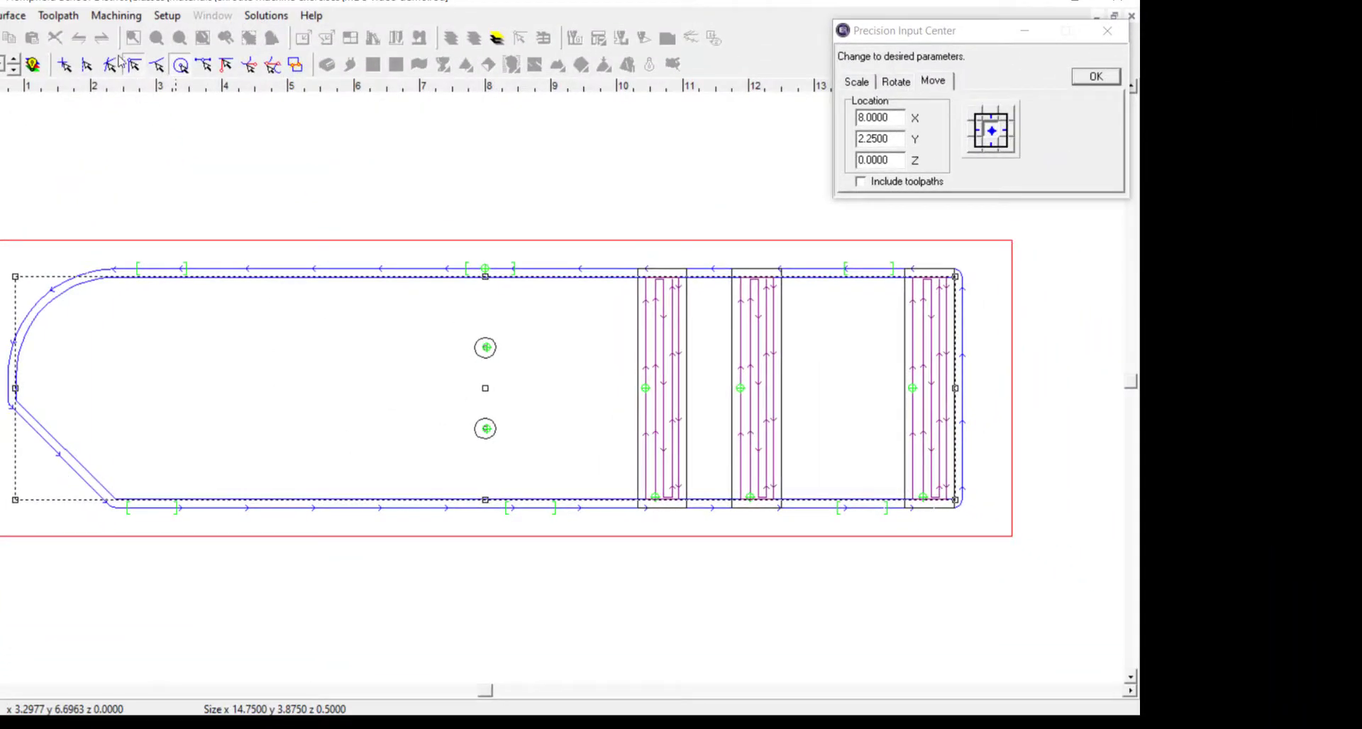
right_click(128, 123)
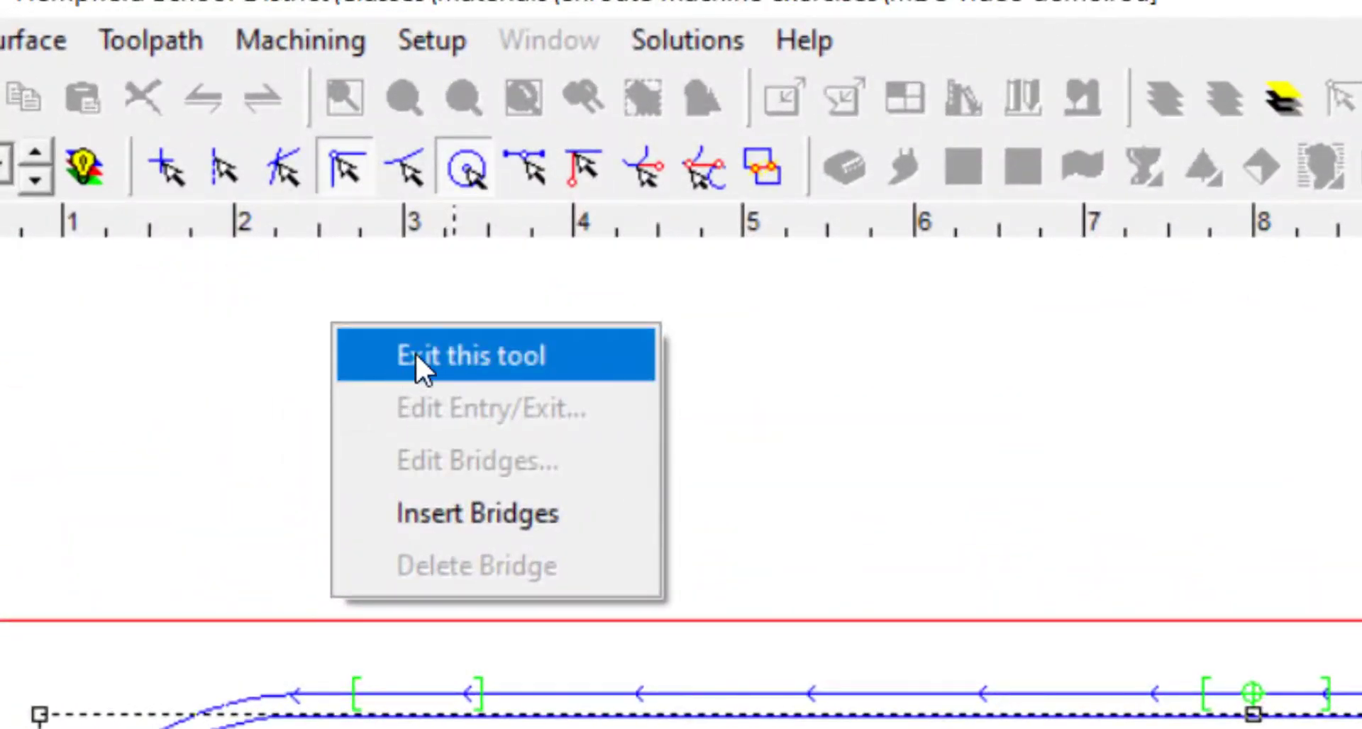
left_click(415, 352)
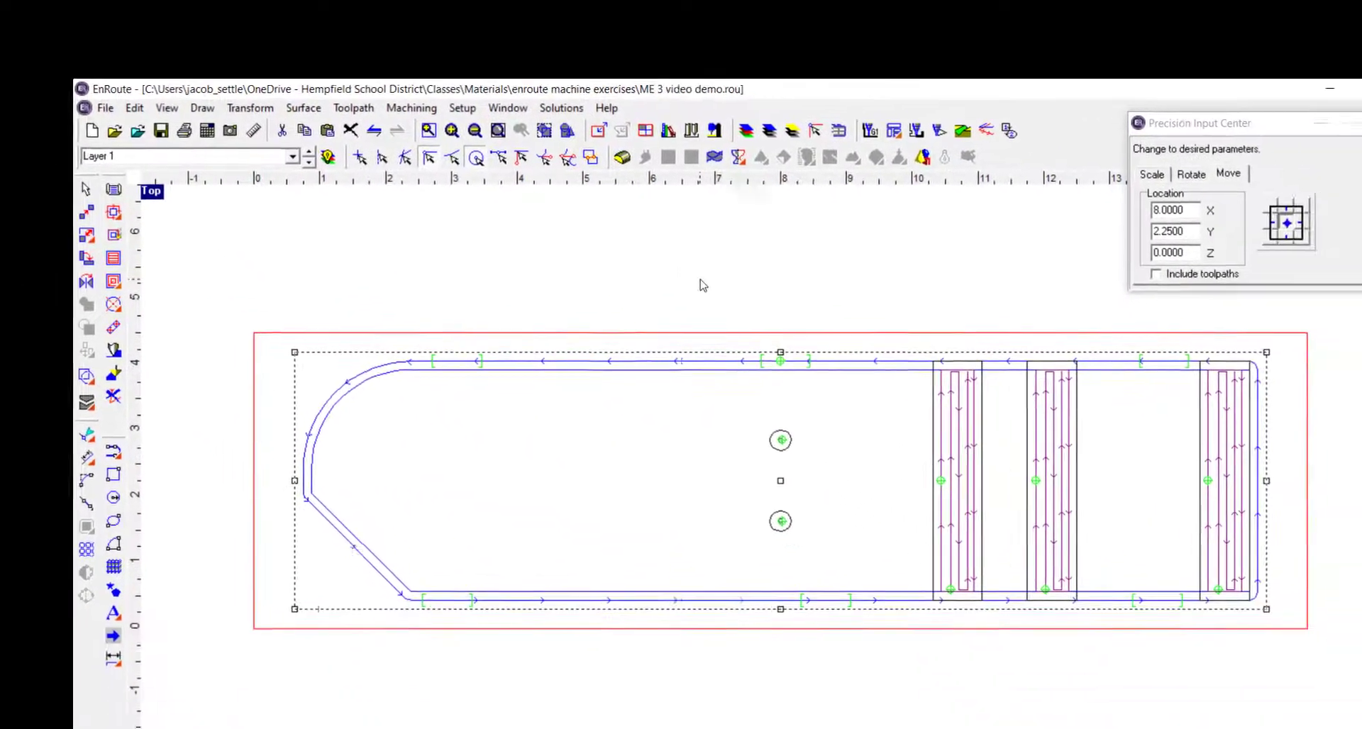
Deselect the outline, close the Precision Input Center, and run an animated, shaded 3D simulation of the toolpaths
left_click(825, 417)
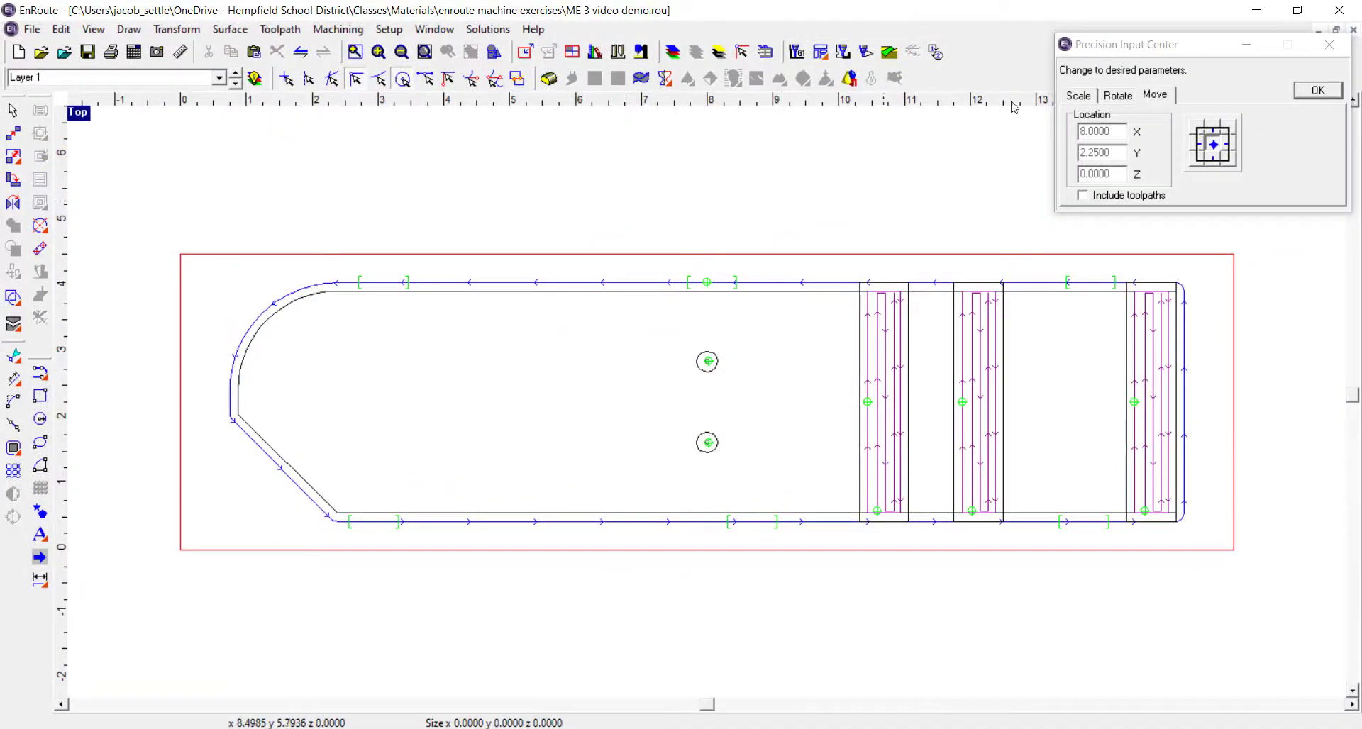
left_click(1329, 44)
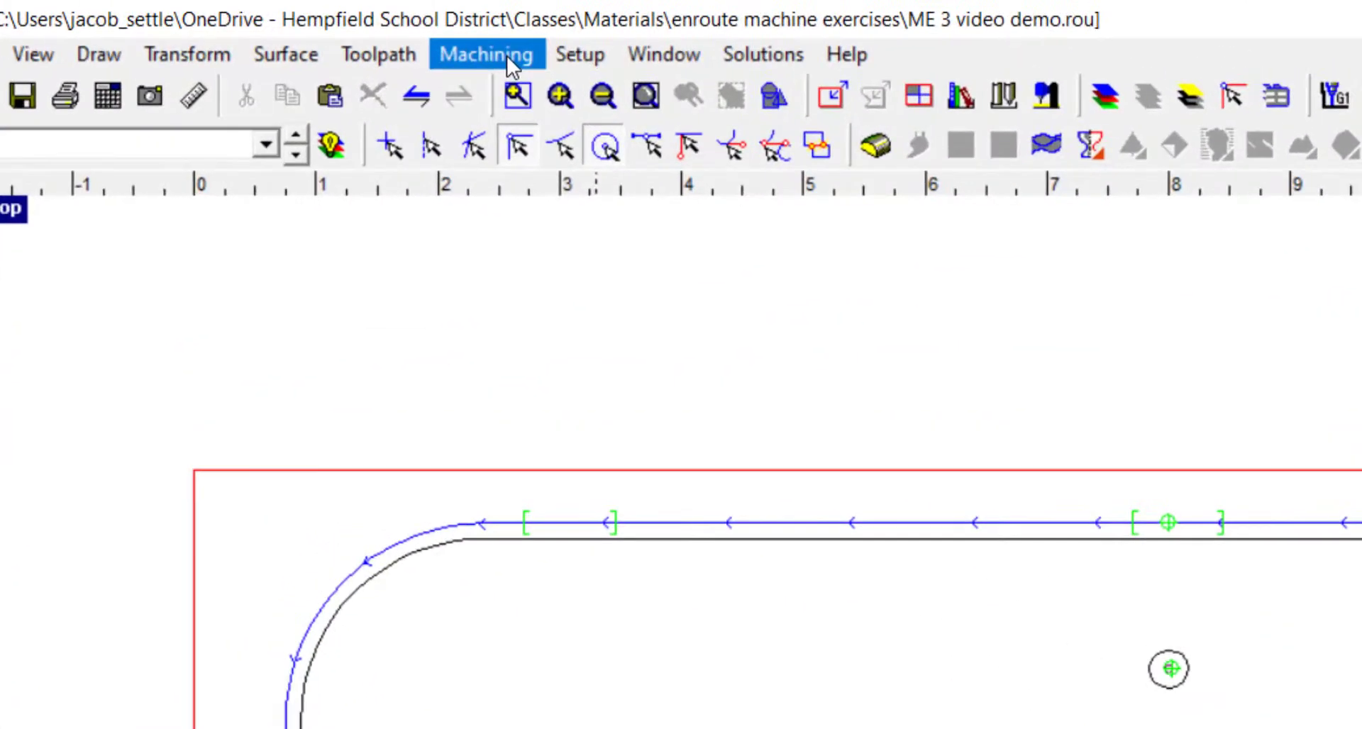
left_click(508, 64)
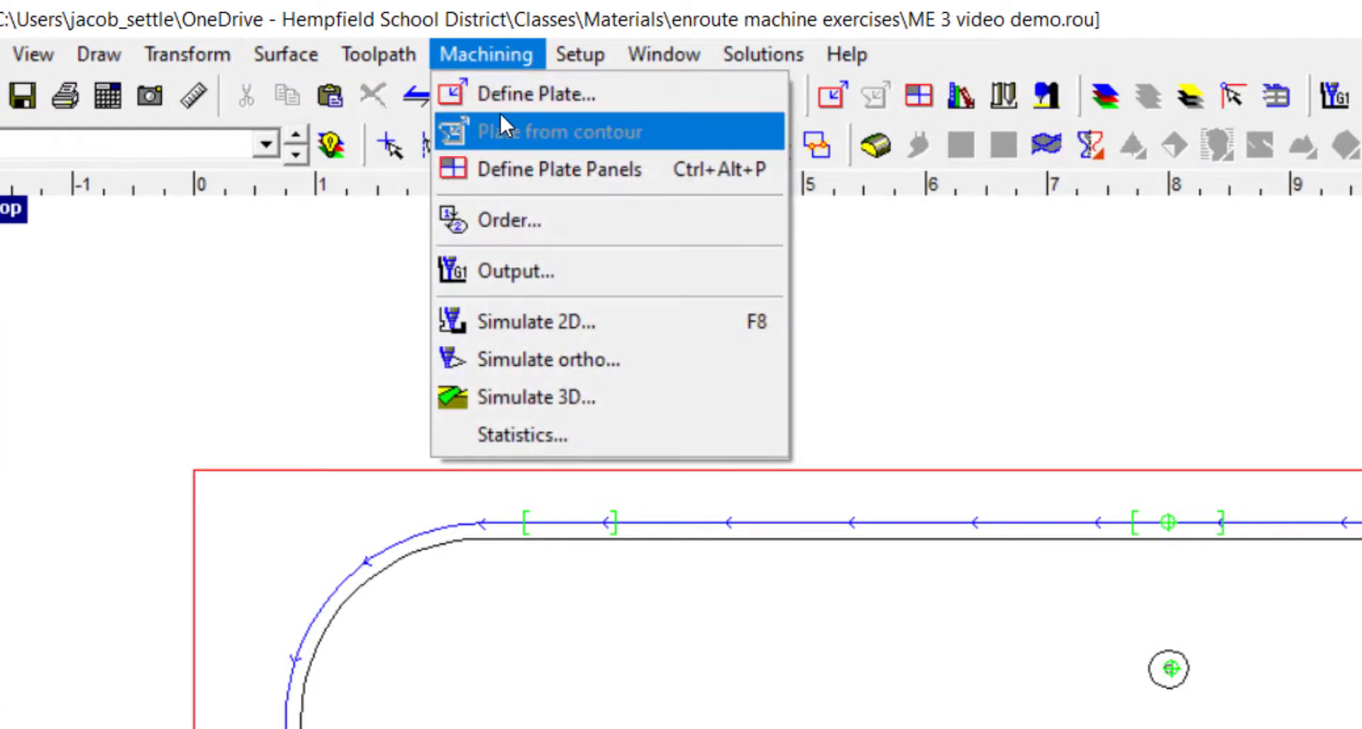
left_click(532, 401)
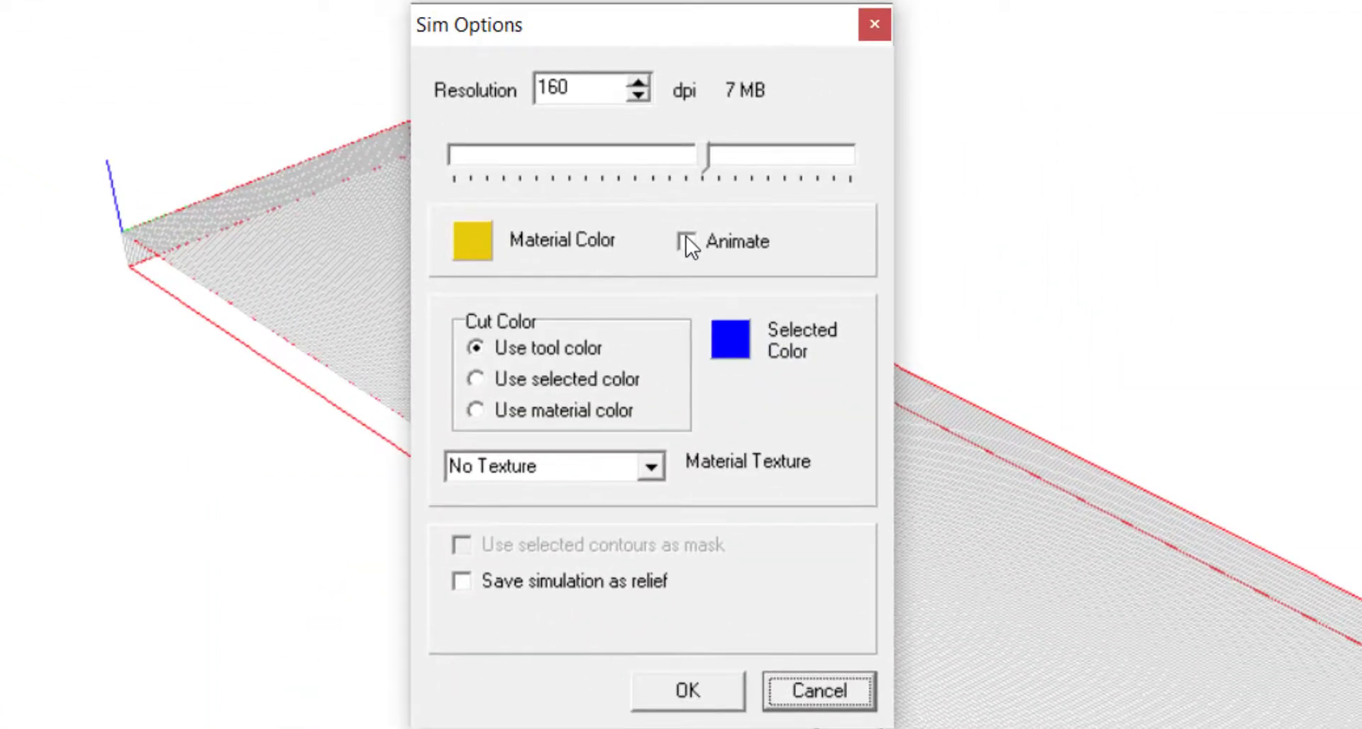
left_click(687, 242)
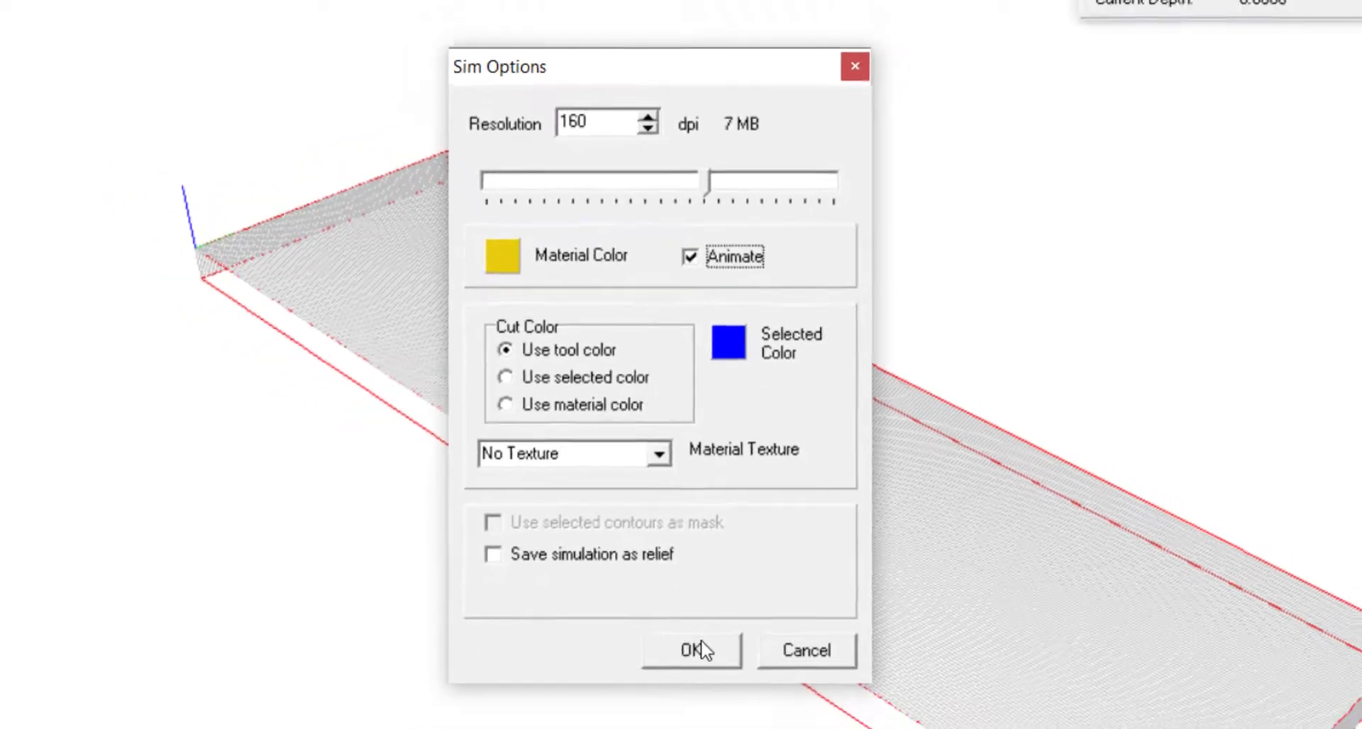
left_click(698, 690)
left_click(1256, 103)
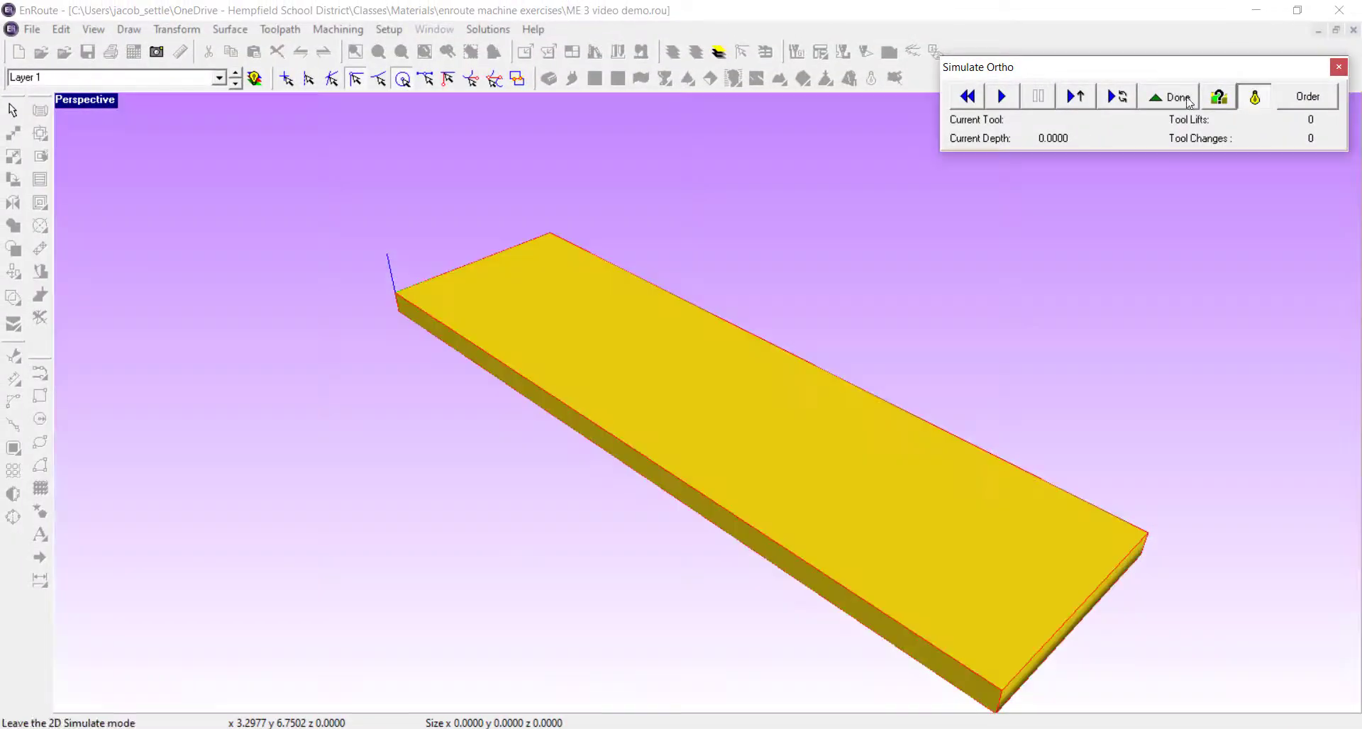
left_click(1001, 96)
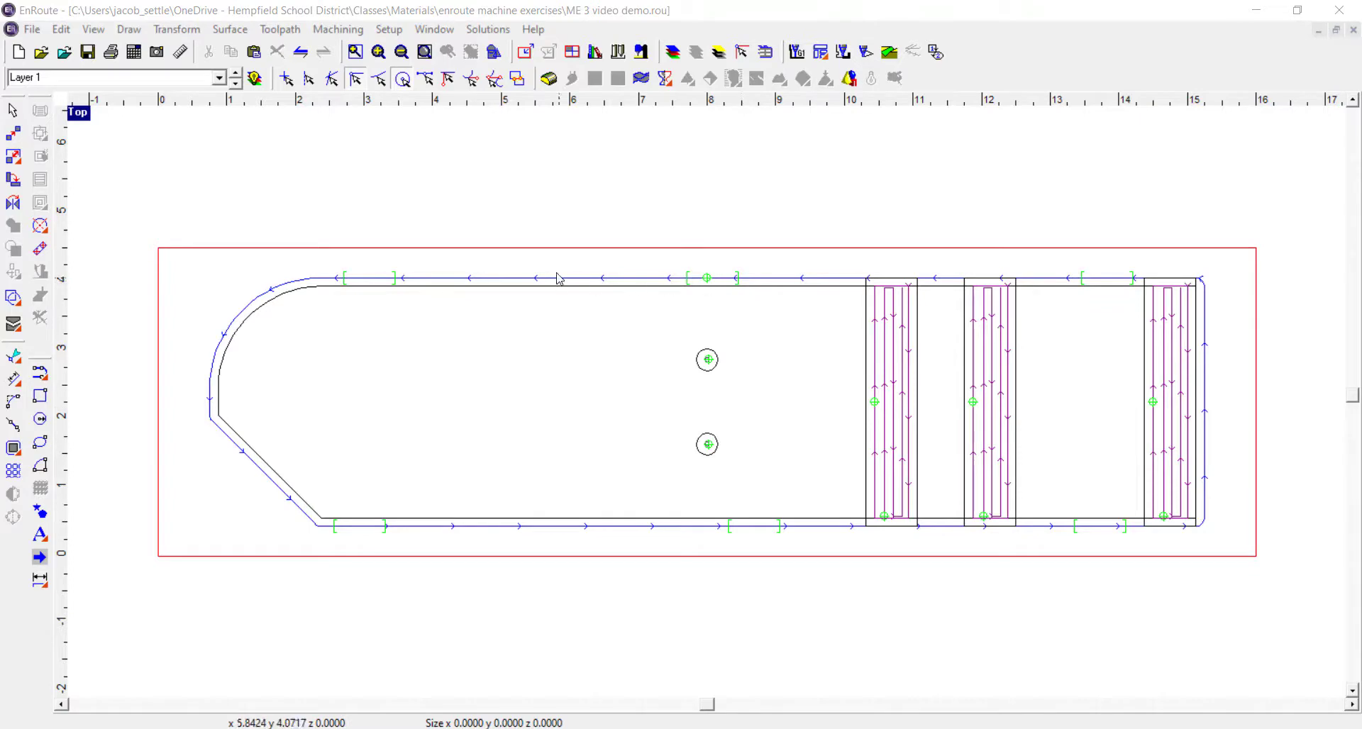
Reorder the toolpaths so the outer contour offset is cut sixth, after the holes and slots, and accept the order
left_click(338, 29)
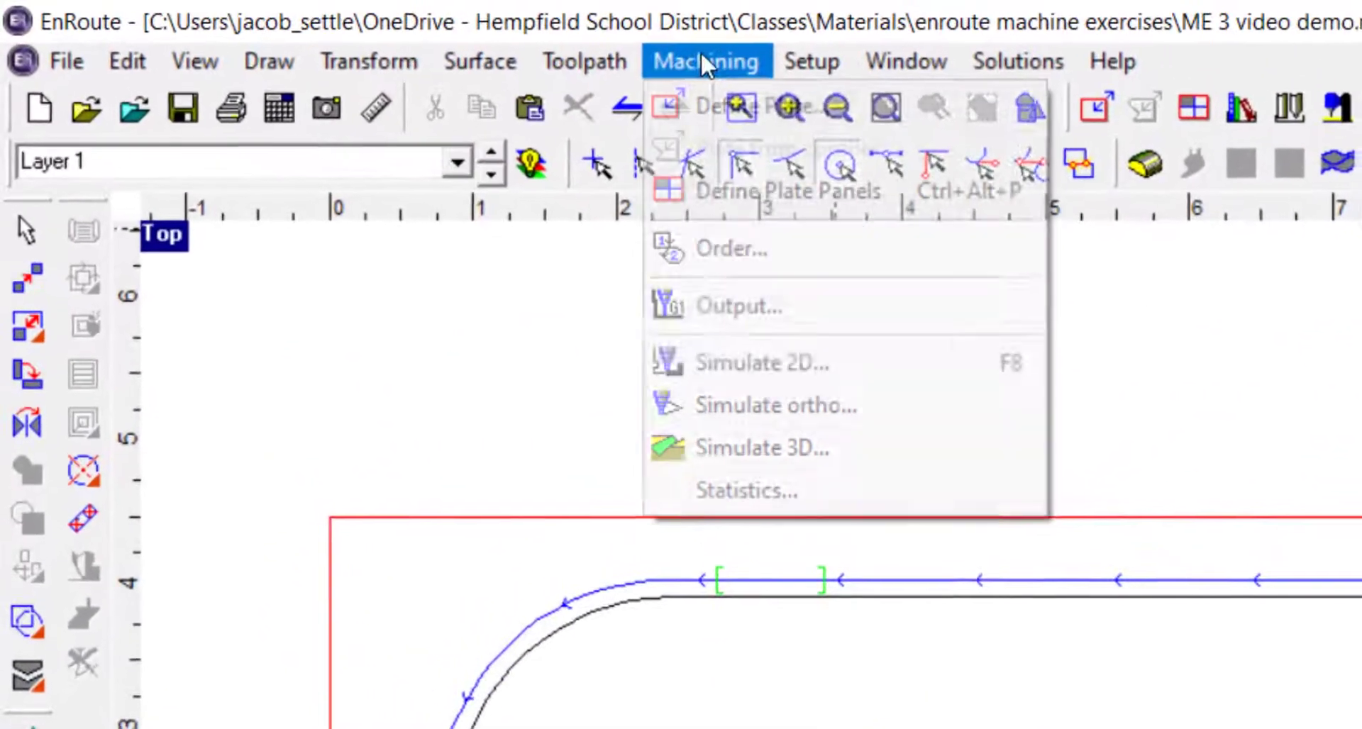
left_click(744, 248)
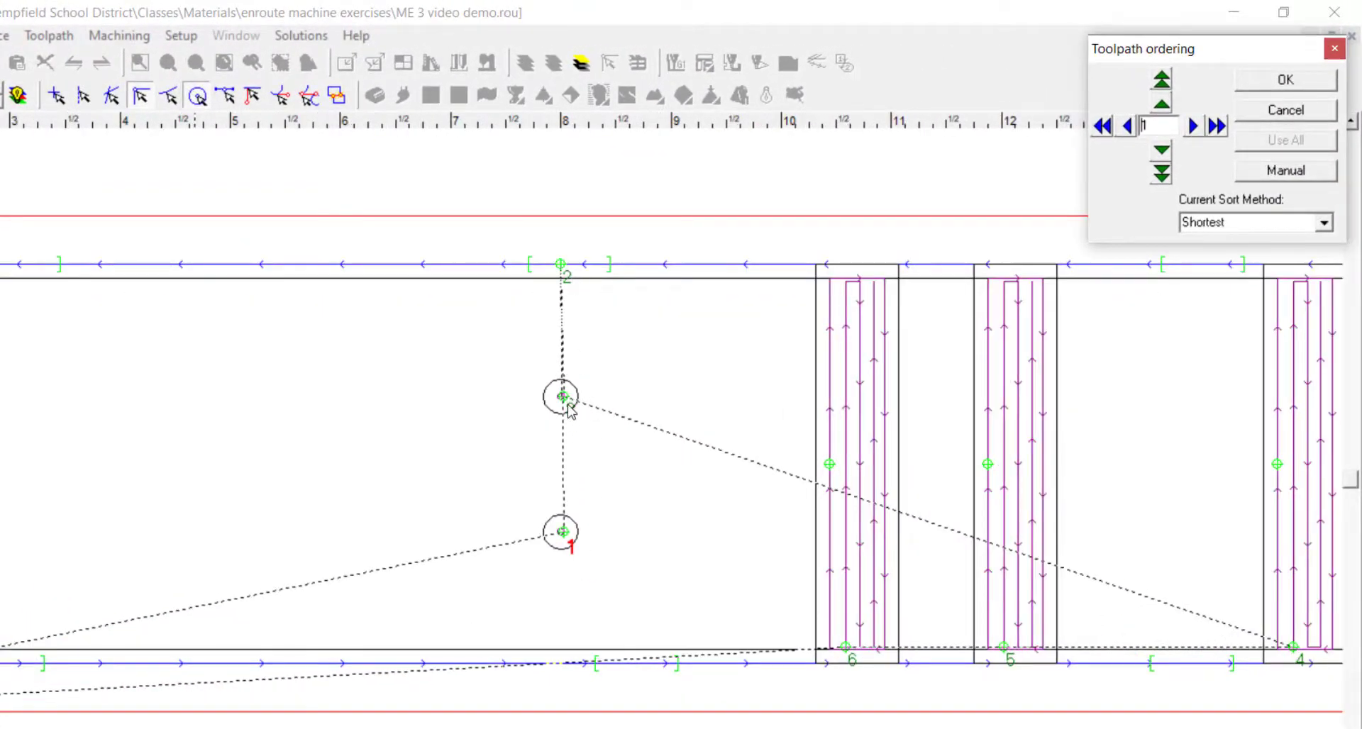
scroll(568, 418, "down", 1)
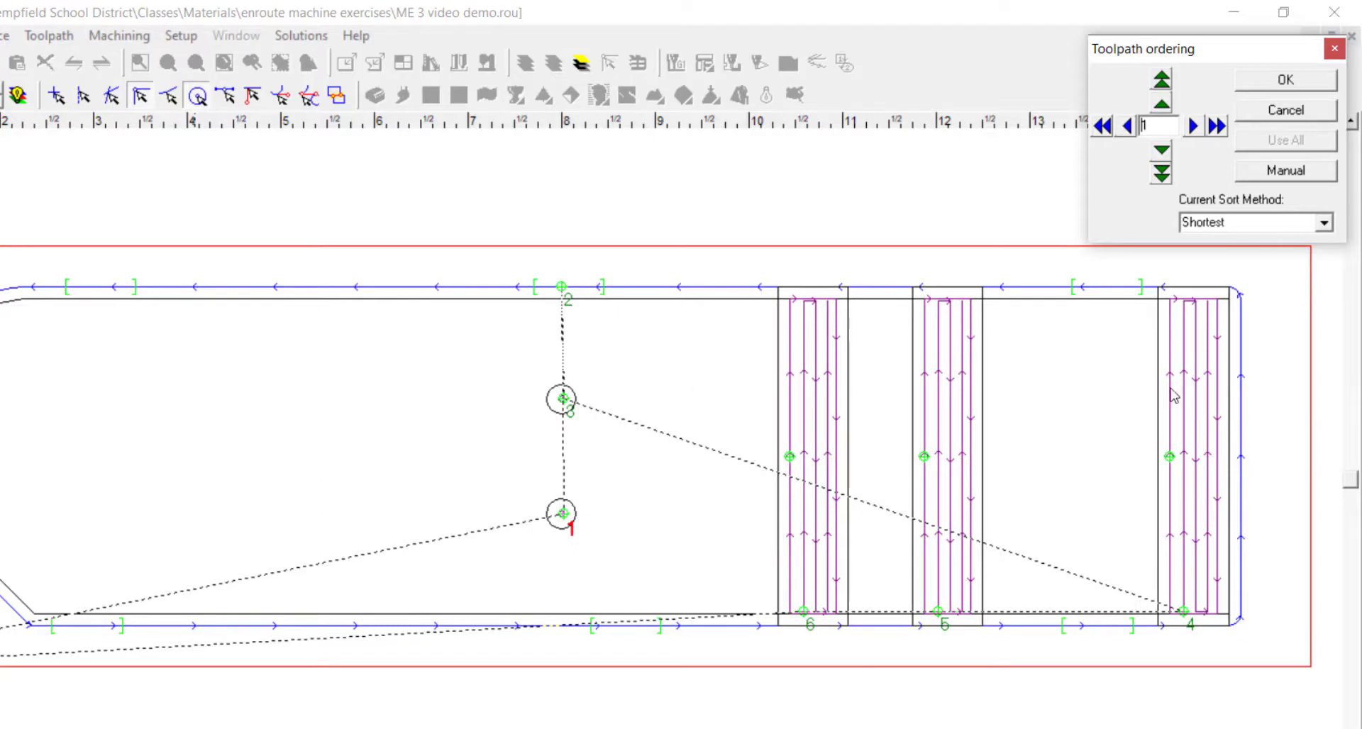
left_click(570, 305)
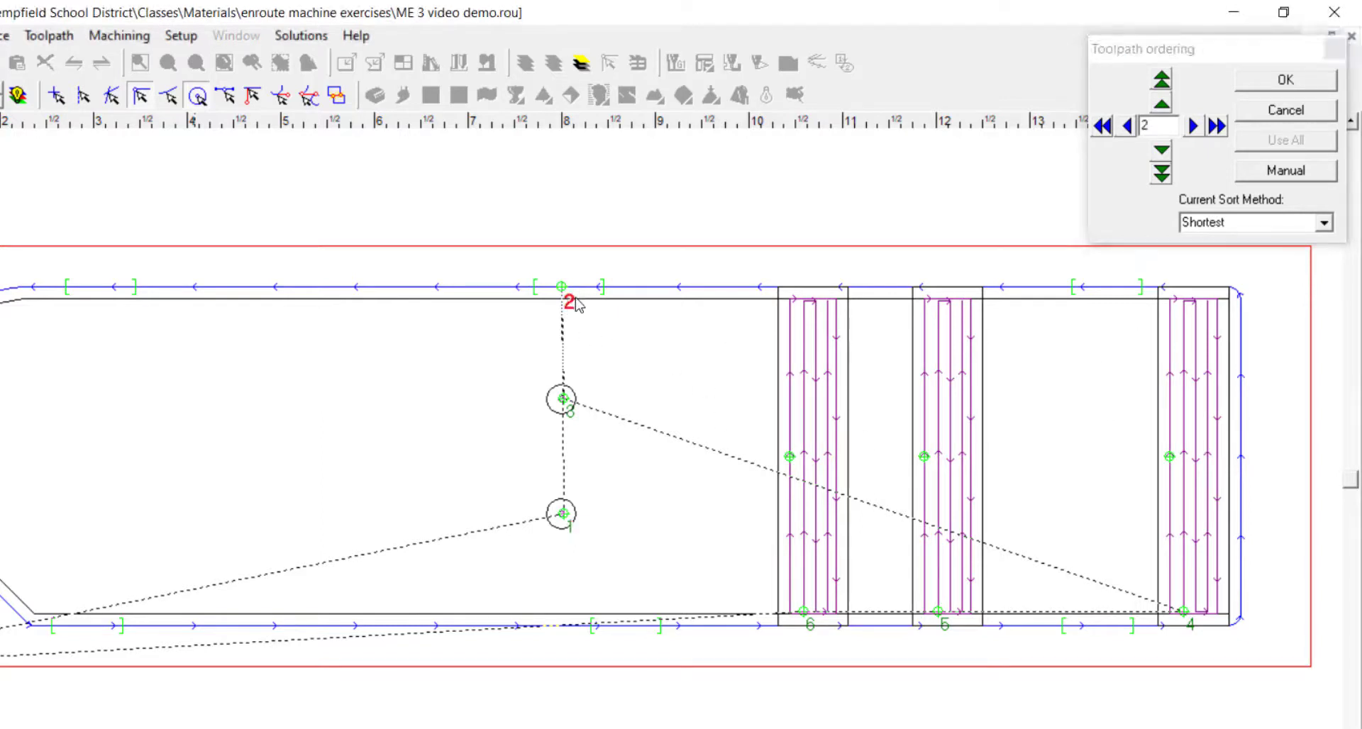
left_click(1161, 105)
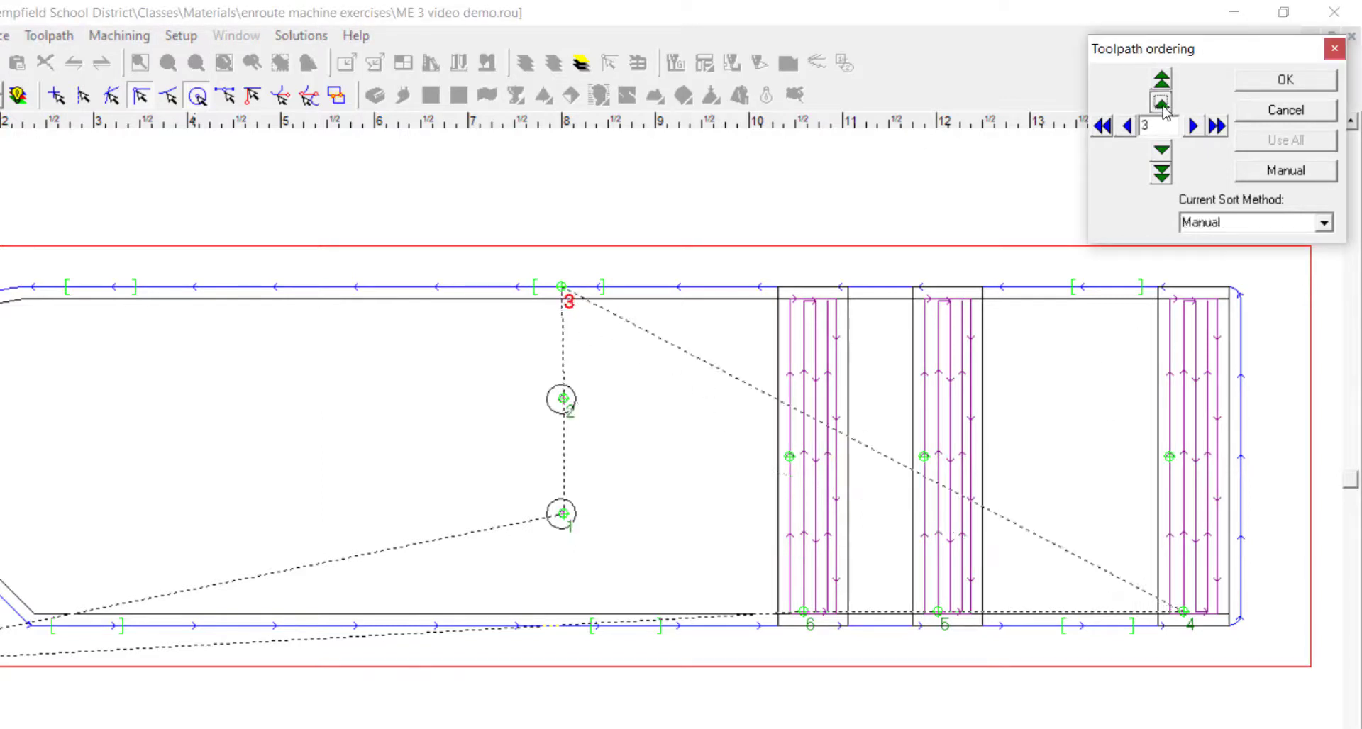
left_click(1161, 105)
left_click(1161, 104)
left_click(1163, 105)
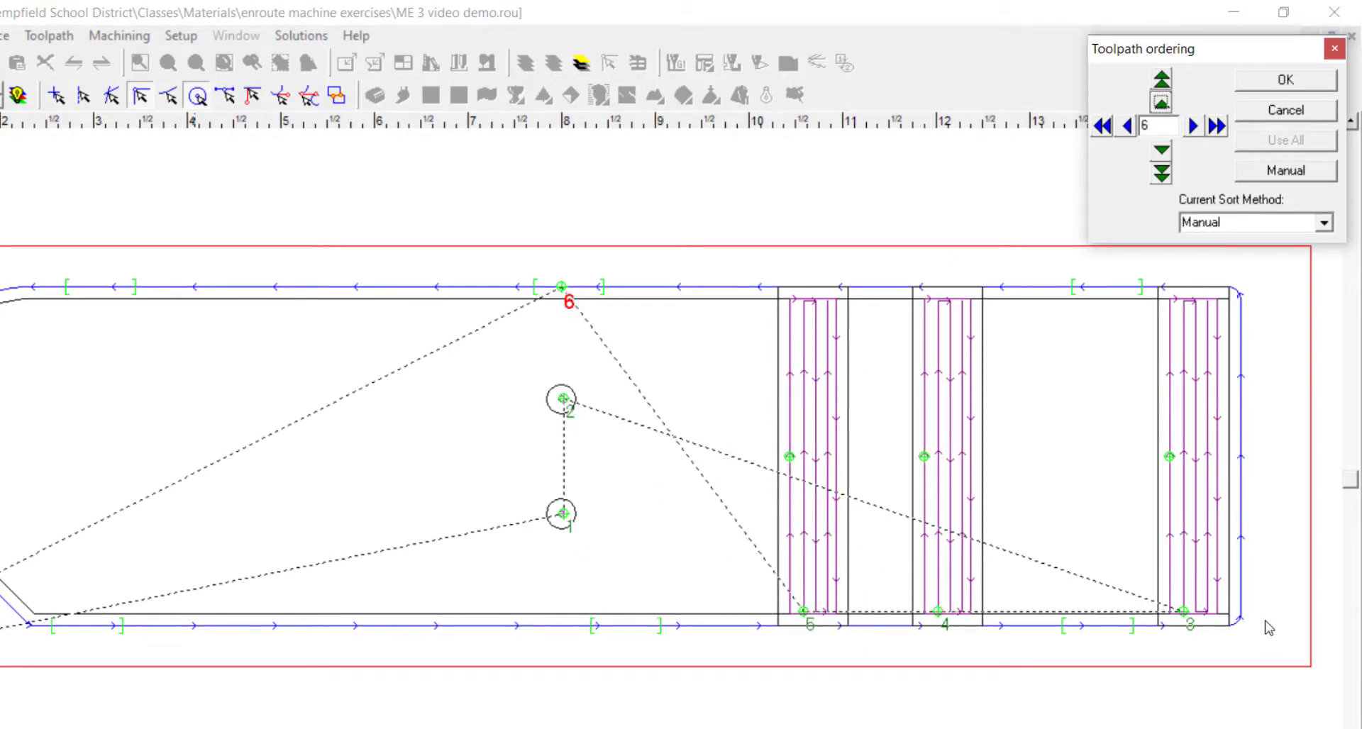
left_click(1278, 81)
Run the animated 3D simulation with the revised cutting order, inspect the cut part from above, and exit the simulation
left_click(119, 35)
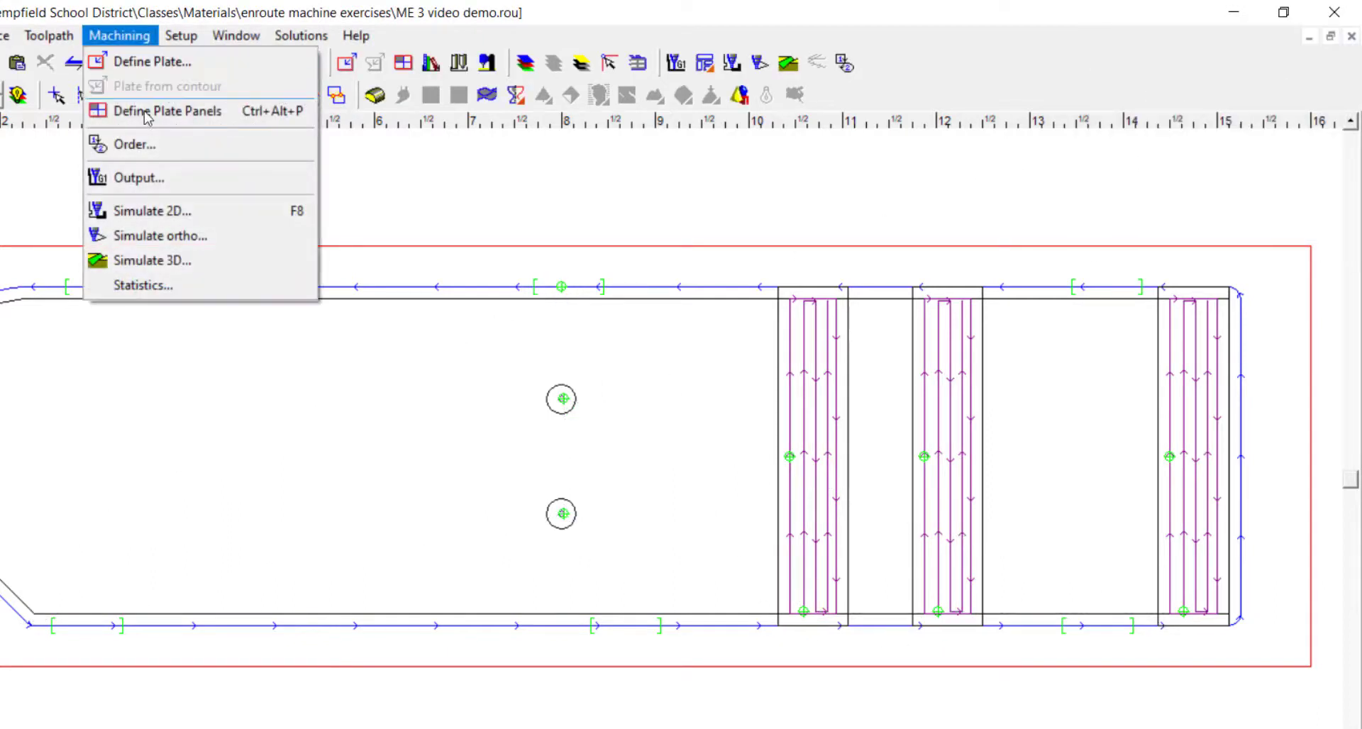
left_click(162, 261)
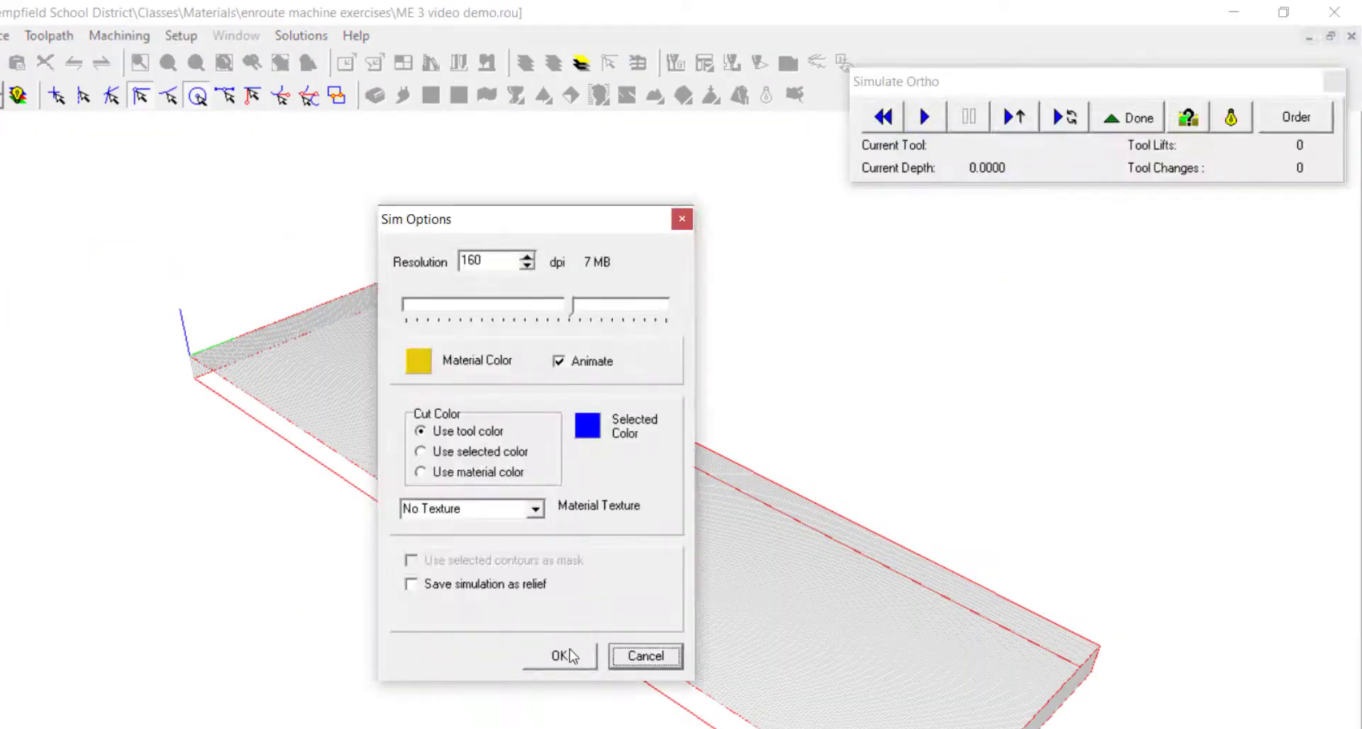
left_click(560, 656)
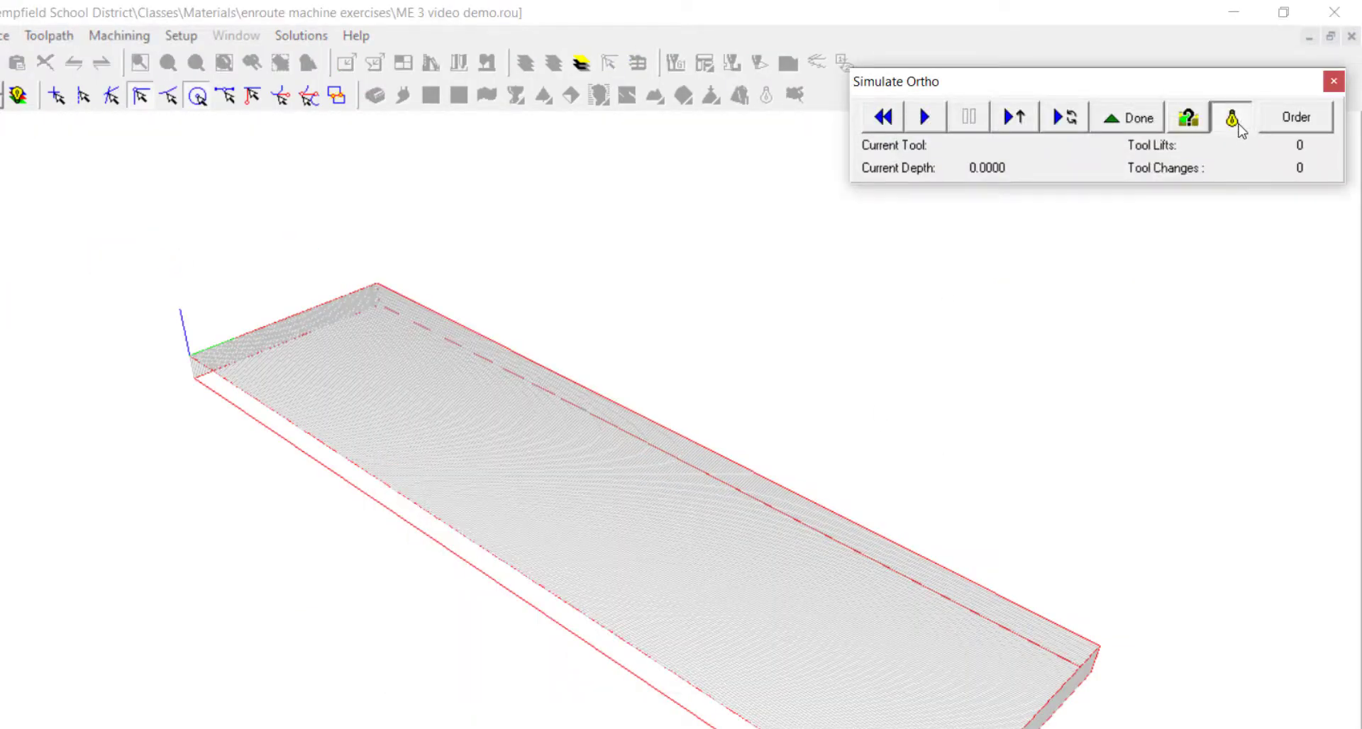
left_click(924, 118)
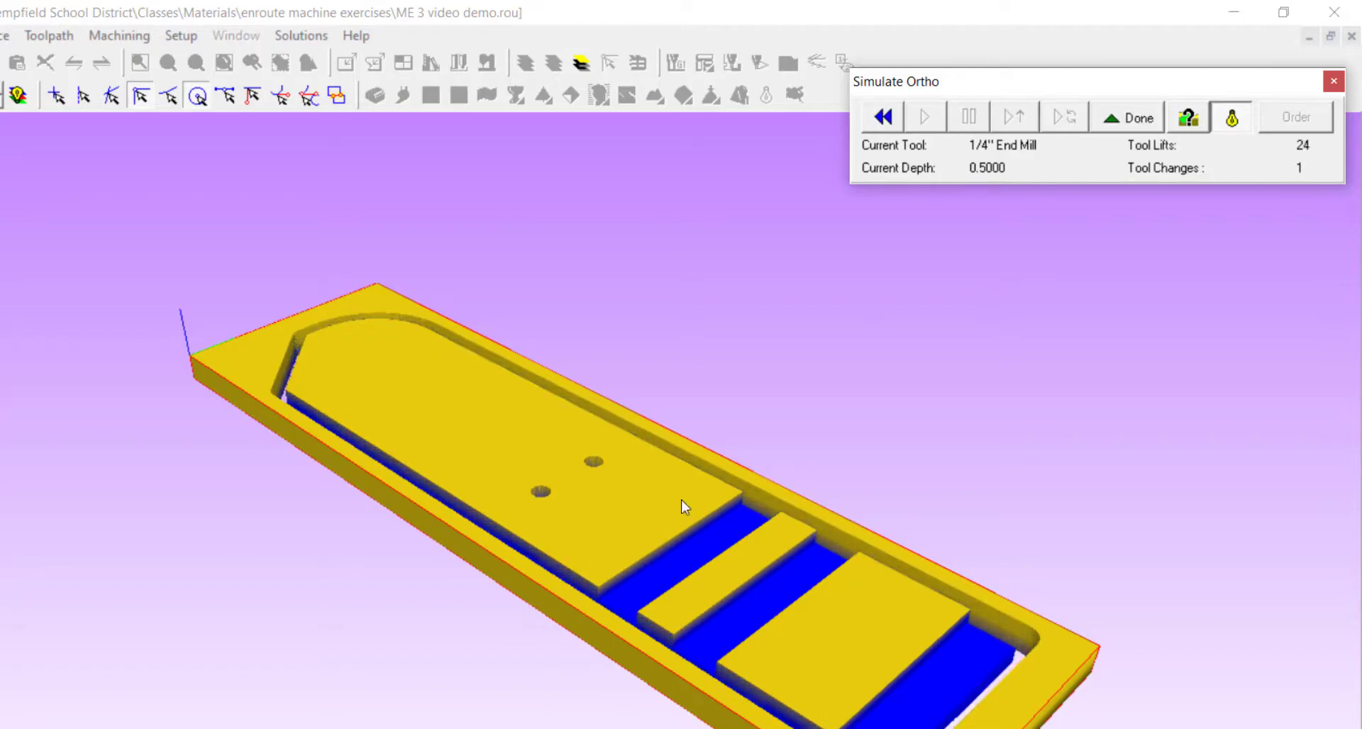
left_click_drag(695, 526, 539, 488)
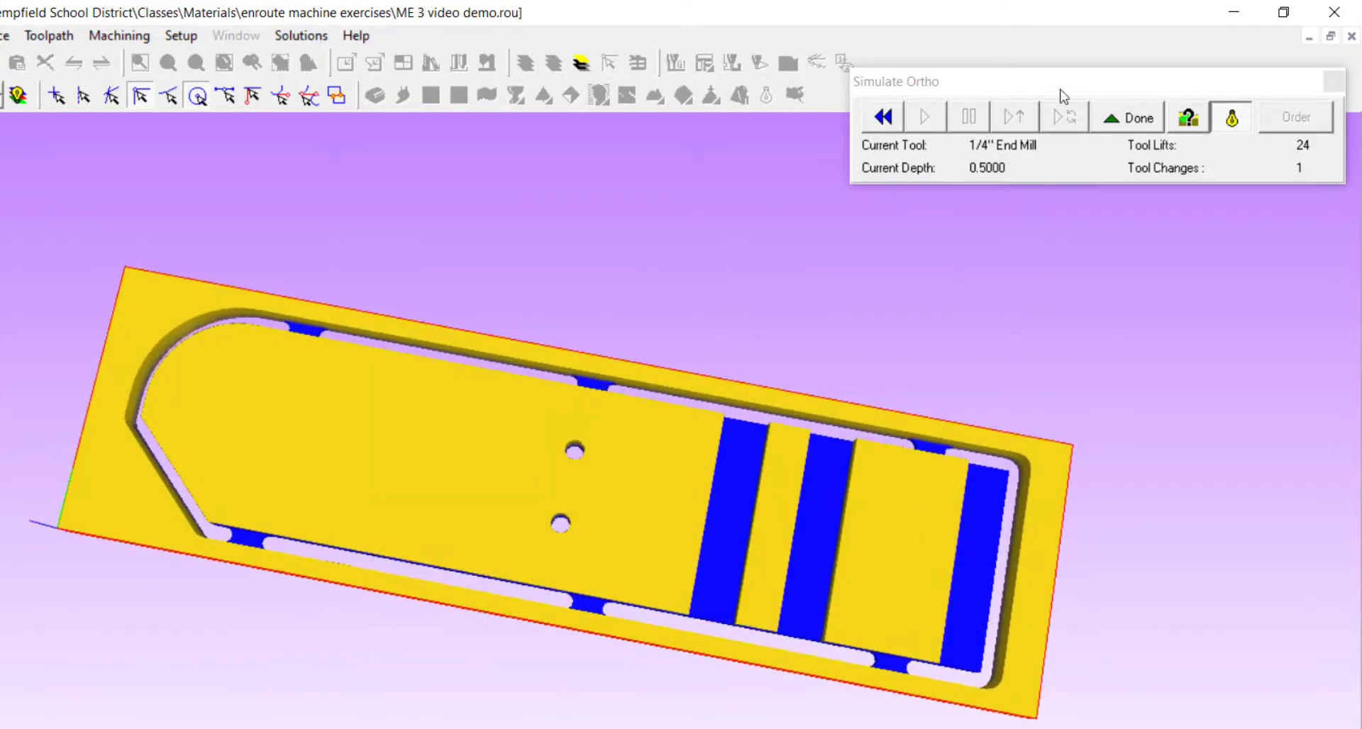
left_click(1333, 82)
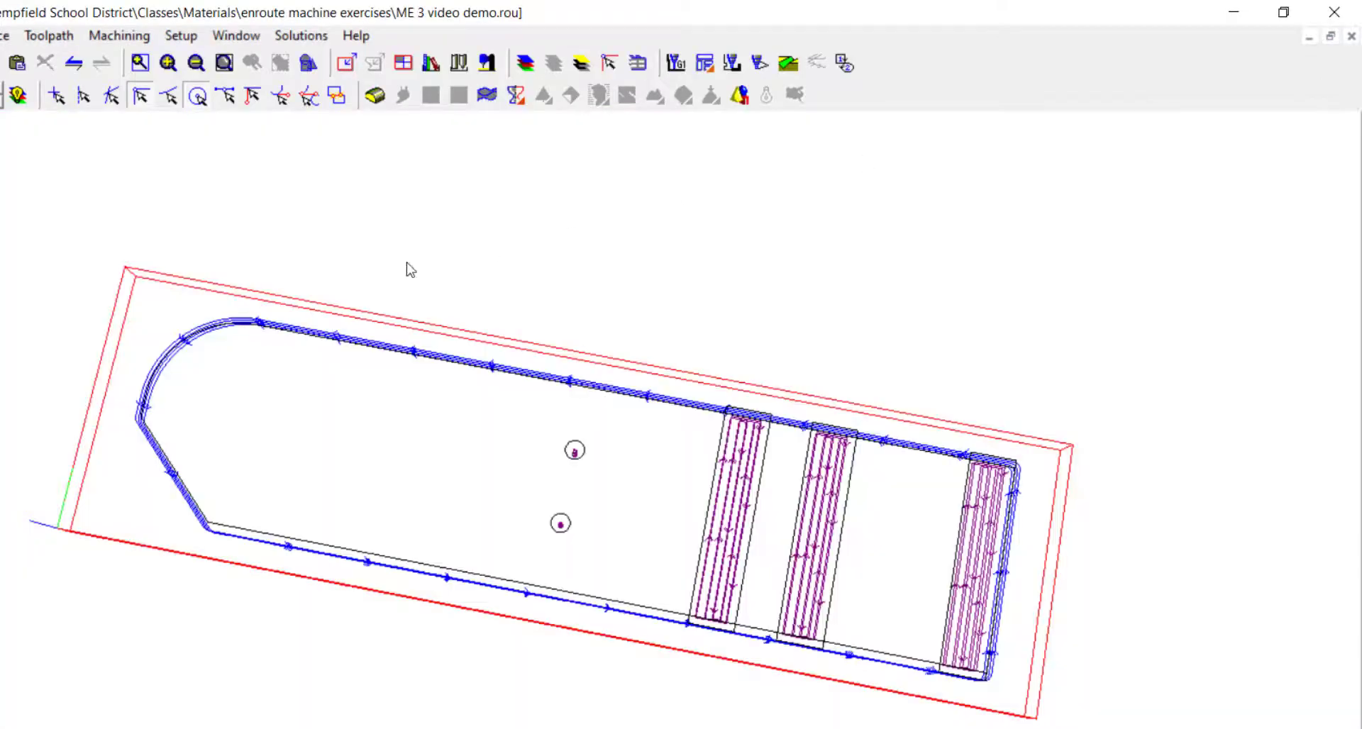
Open the toolpath output settings and make Techno HD - IJArcs the active machine driver
left_click(49, 35)
mouse_move(119, 36)
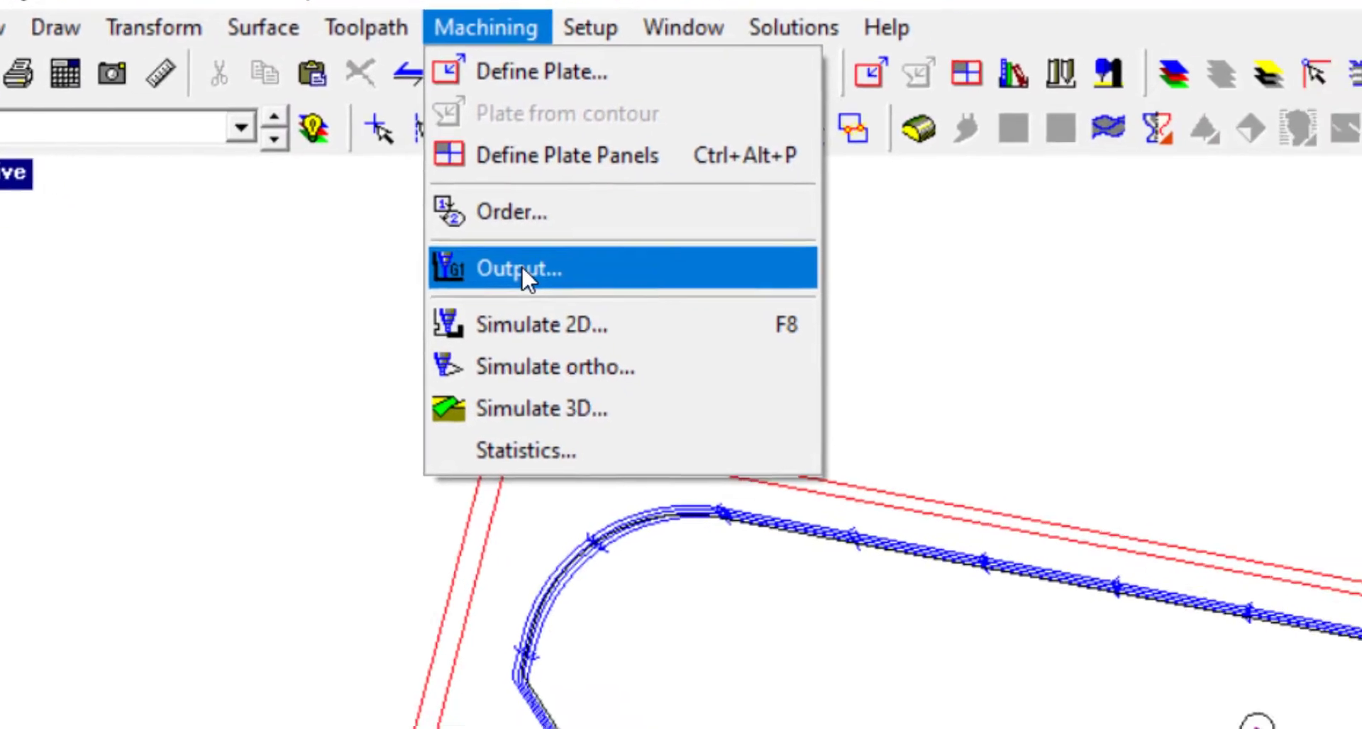
left_click(580, 305)
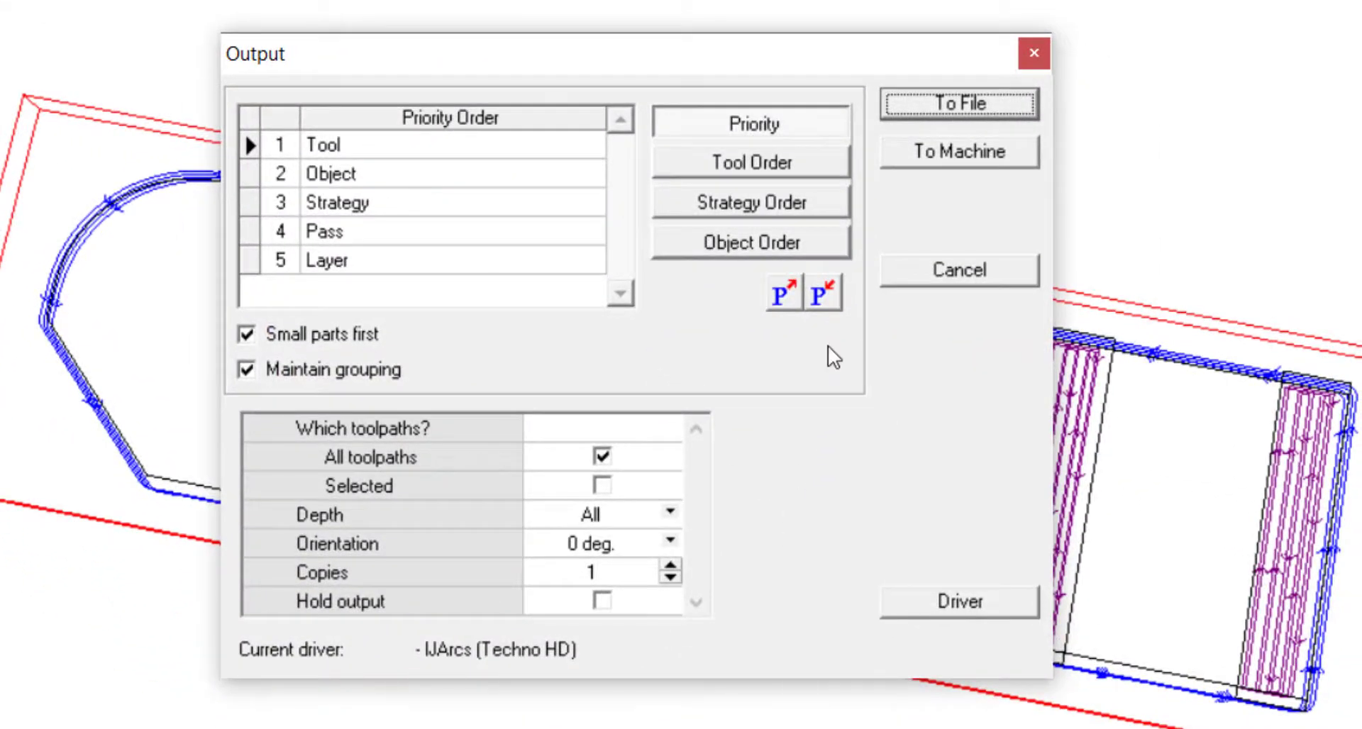
left_click(964, 603)
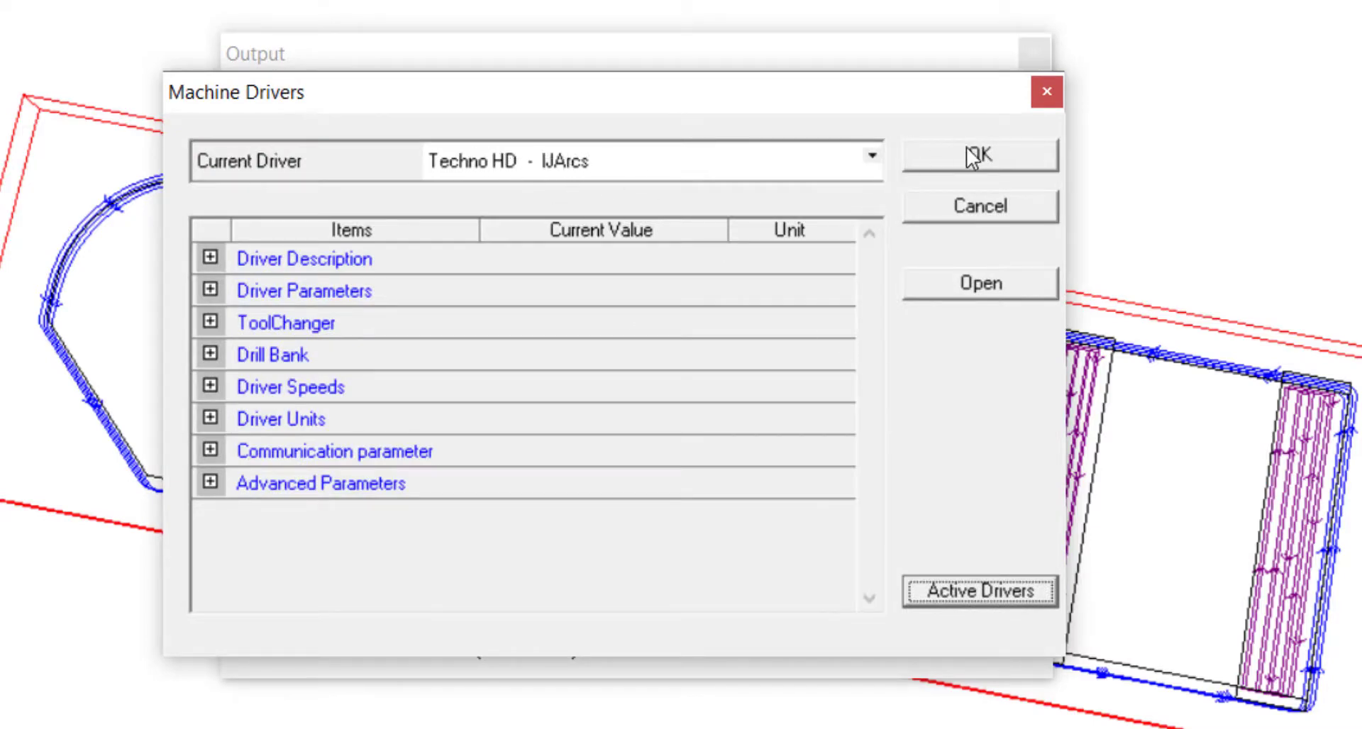
left_click(965, 589)
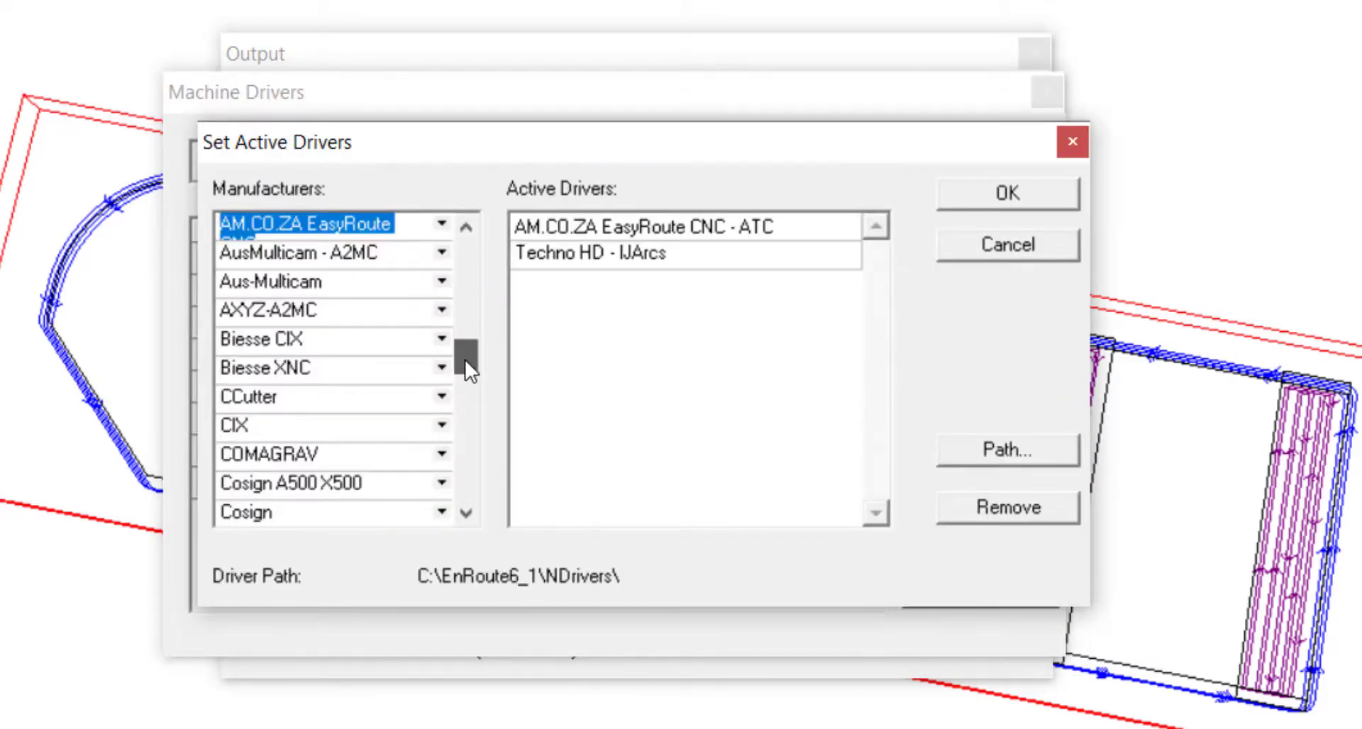
scroll(397, 376, "down", 18)
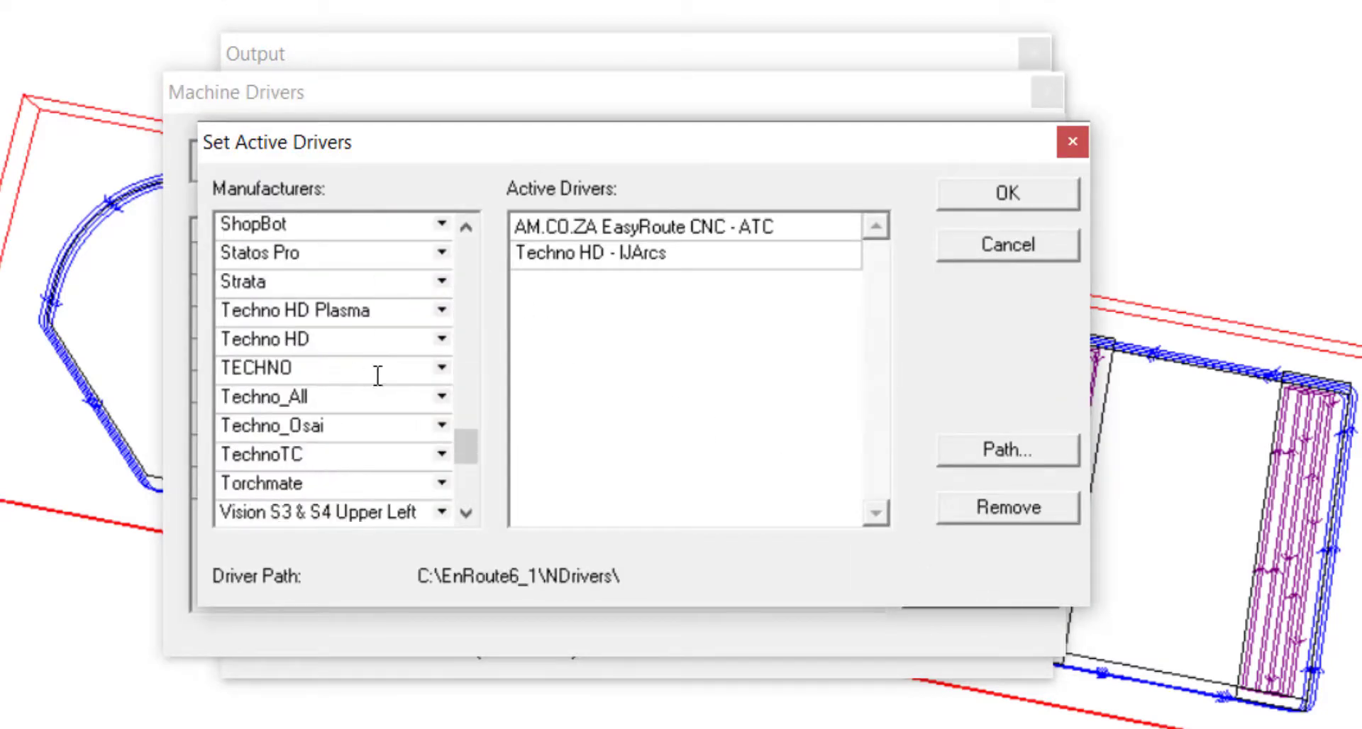
left_click(441, 342)
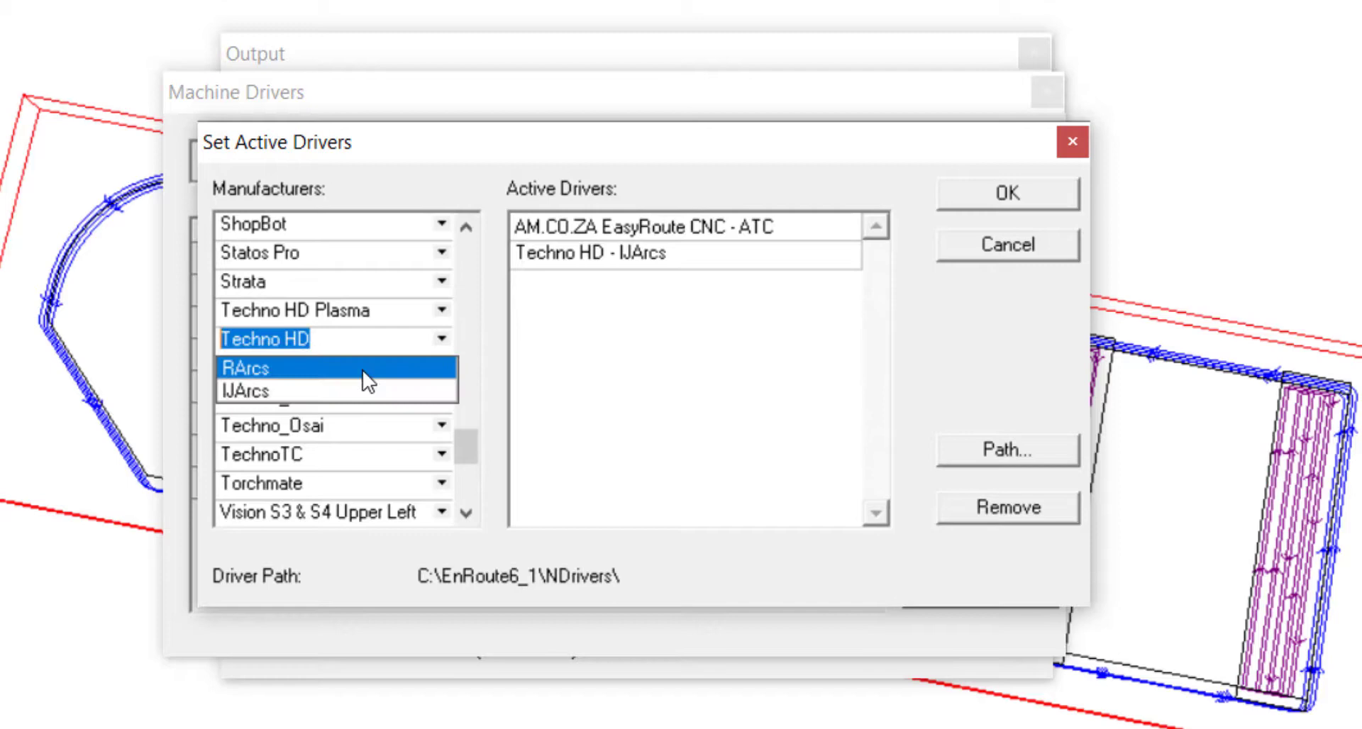
left_click(278, 391)
left_click(544, 254)
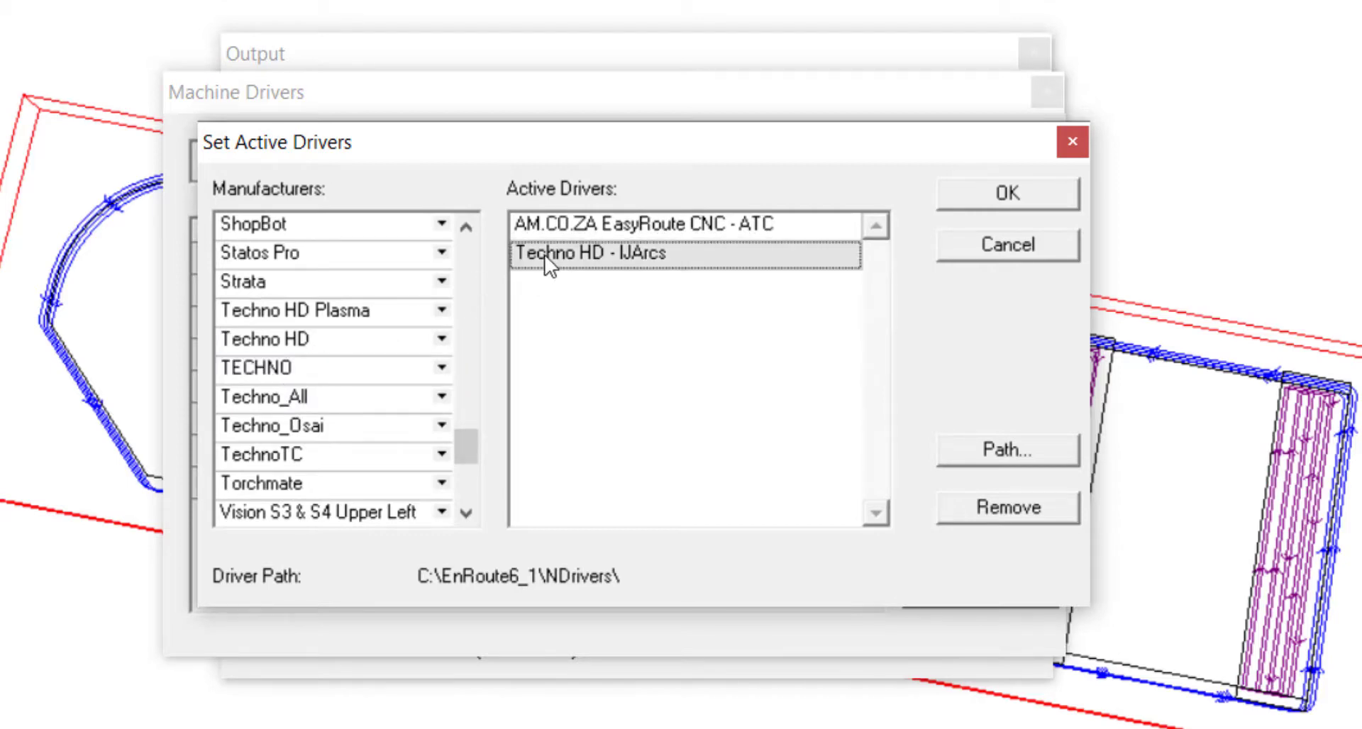
left_click(974, 199)
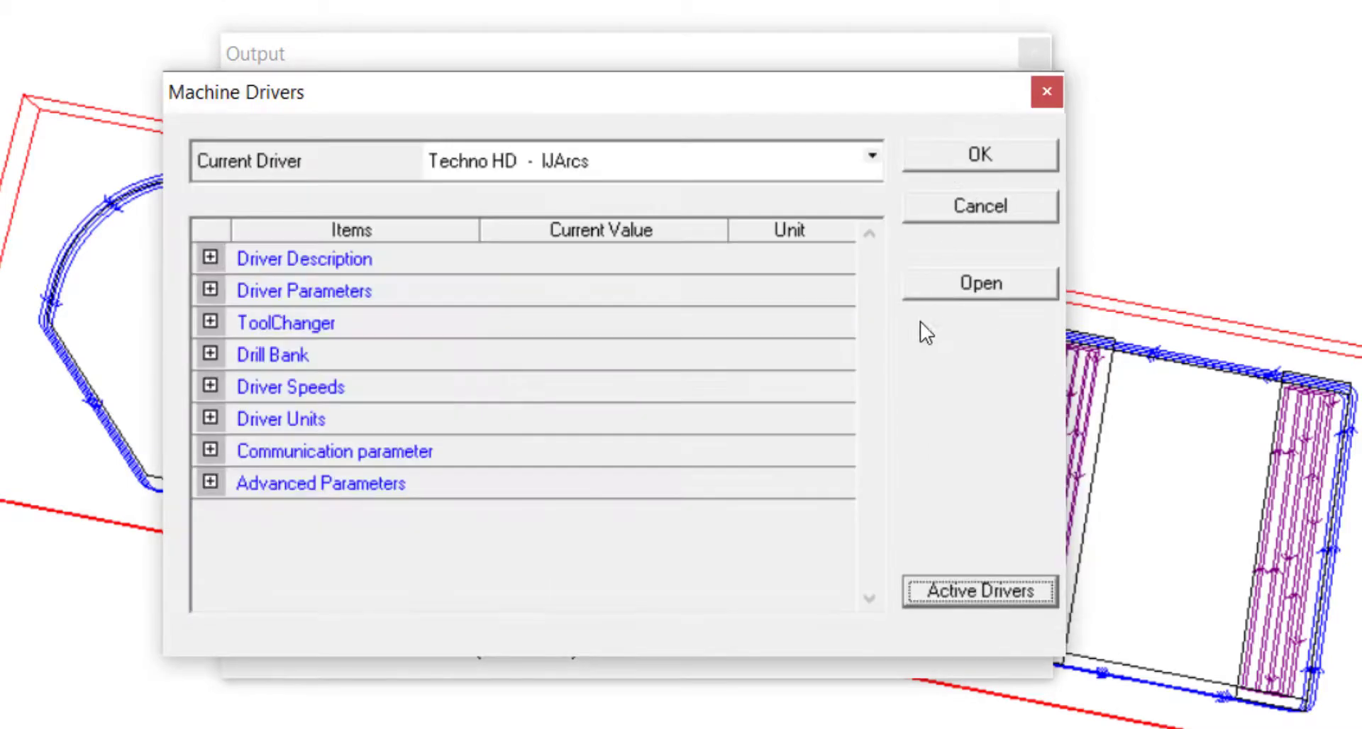
left_click(948, 156)
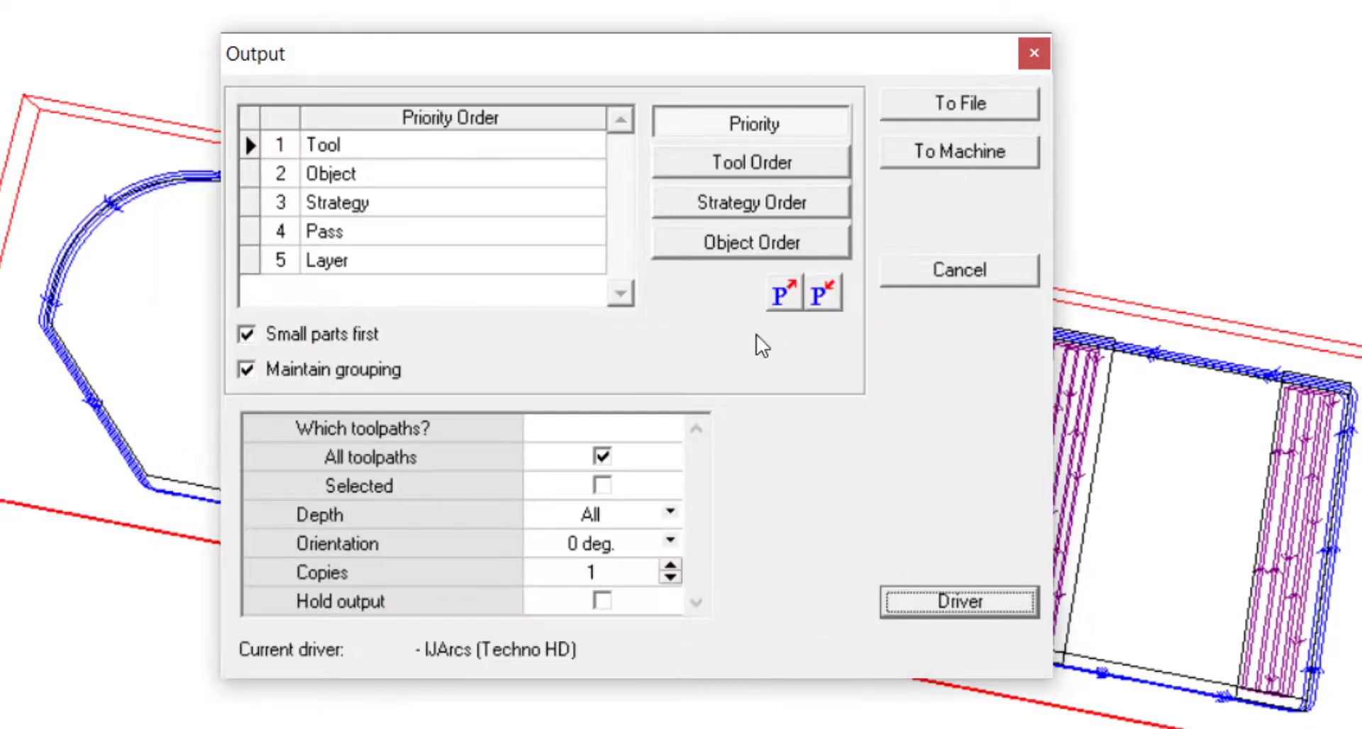
Output the toolpaths to an NC file in the enroute machine exercises folder, named "ME 3 demo" followed by the surname
left_click(958, 104)
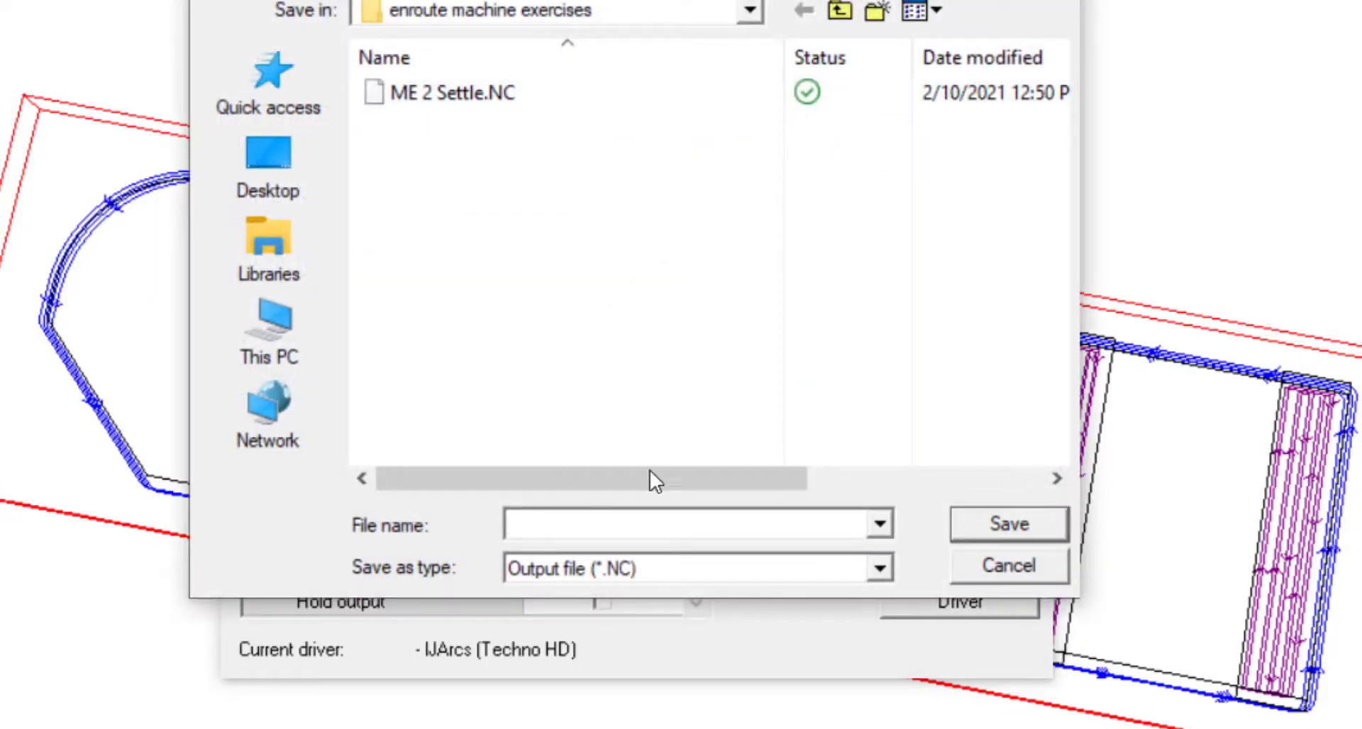
type("ME")
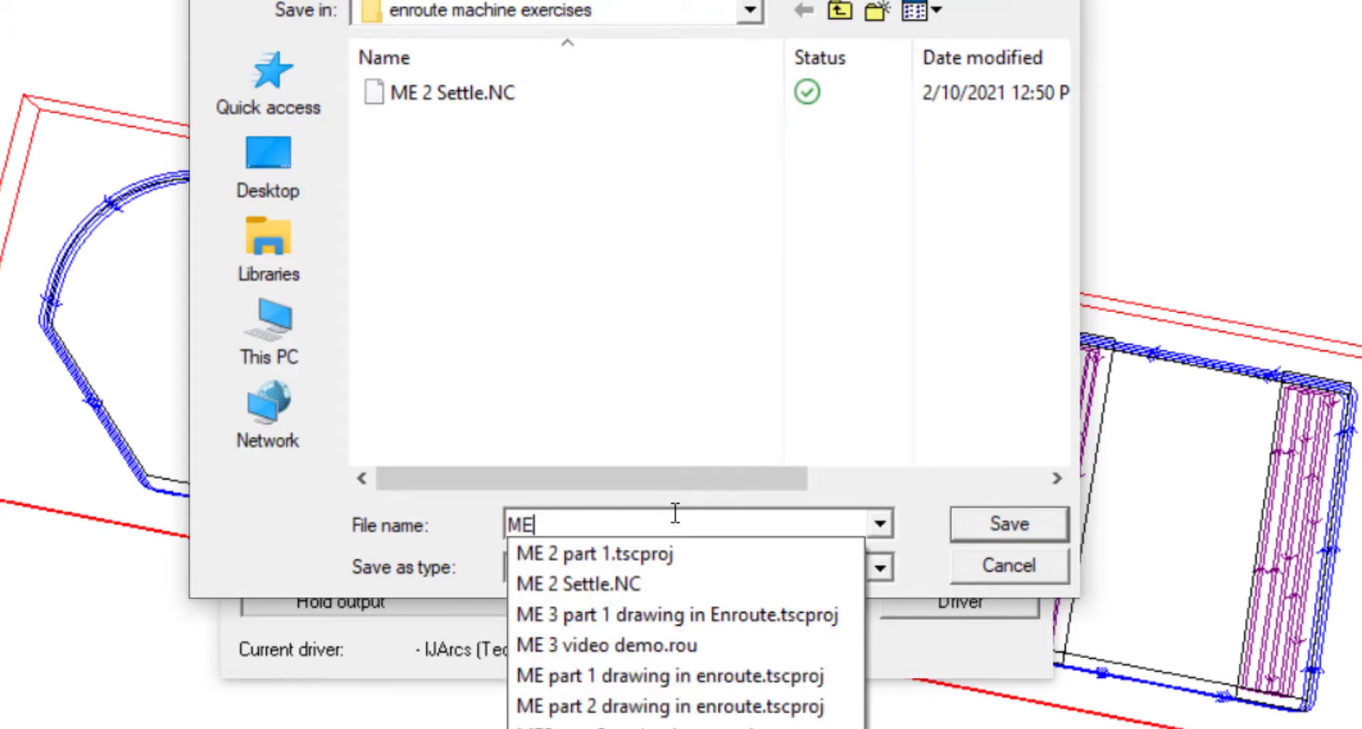
type(" 3 Settle")
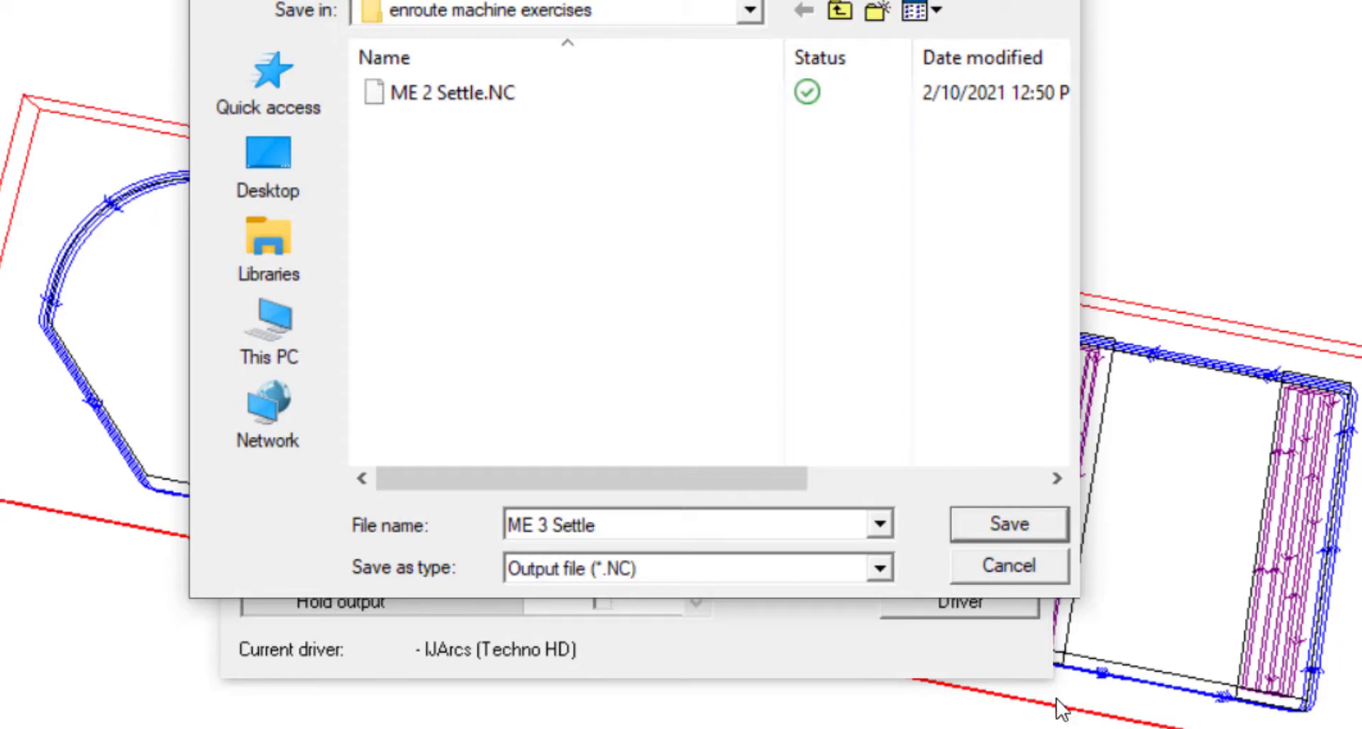
left_click(554, 523)
type("demo")
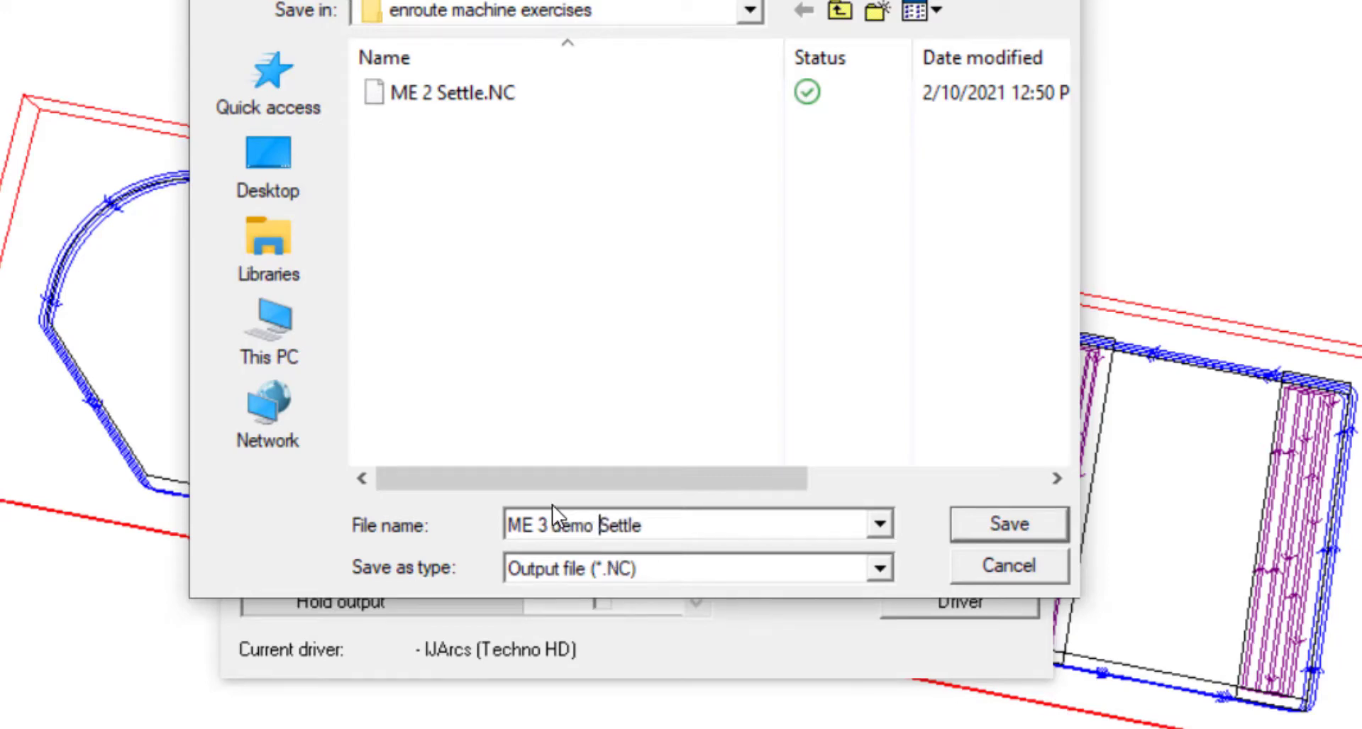